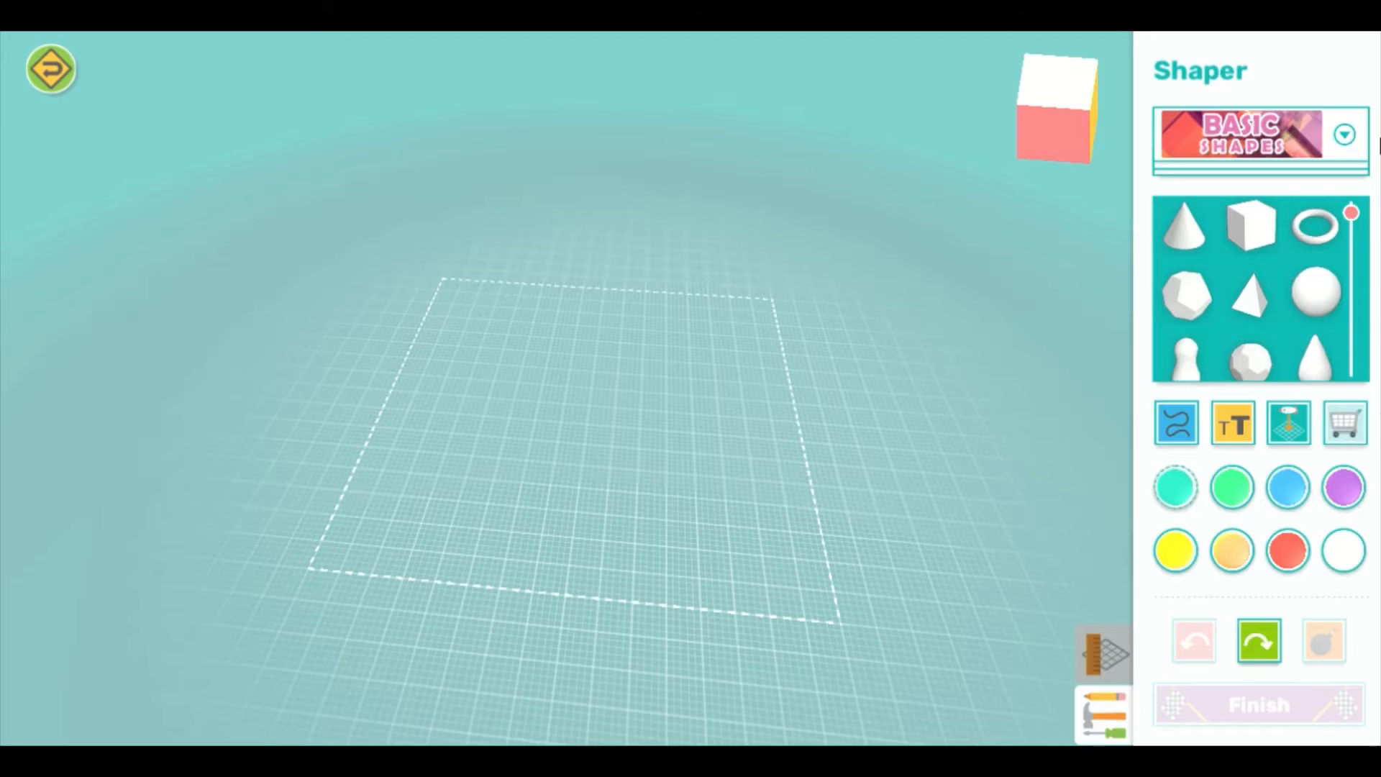
# - Add the rounded egg-like basic shape to the workplane and color it white
pyautogui.scroll(1, 1372, 239)
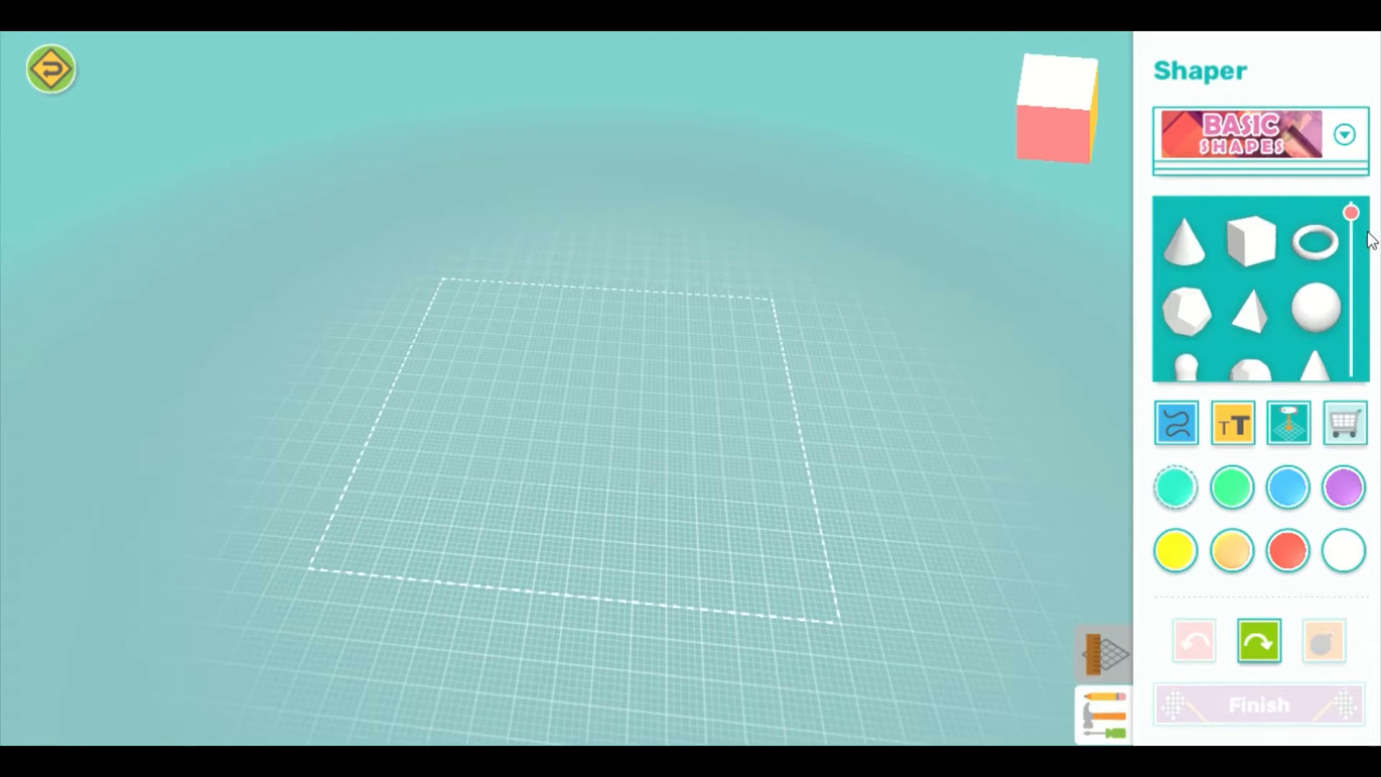
pyautogui.scroll(-3, 1367, 251)
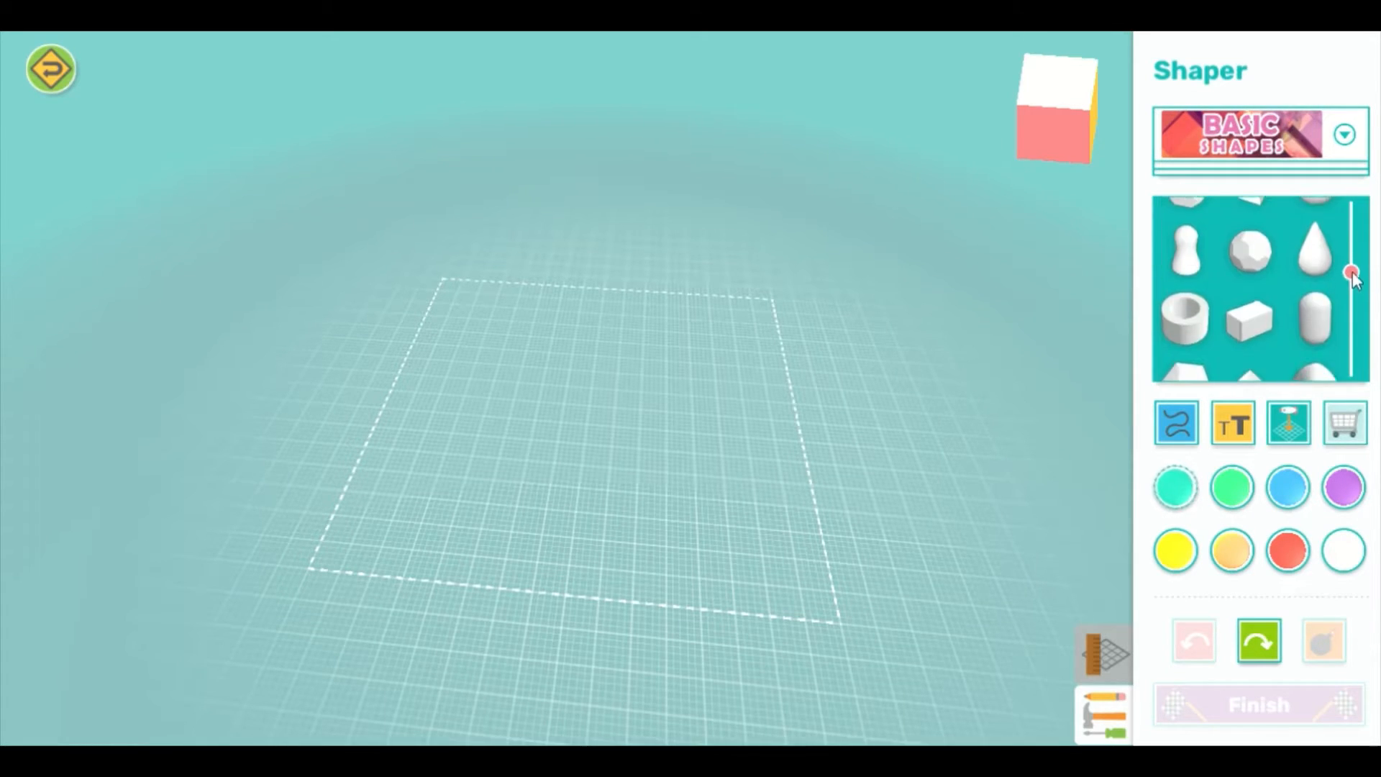
pyautogui.moveTo(1352, 277); pyautogui.dragTo(1352, 331)
pyautogui.click(1336, 280)
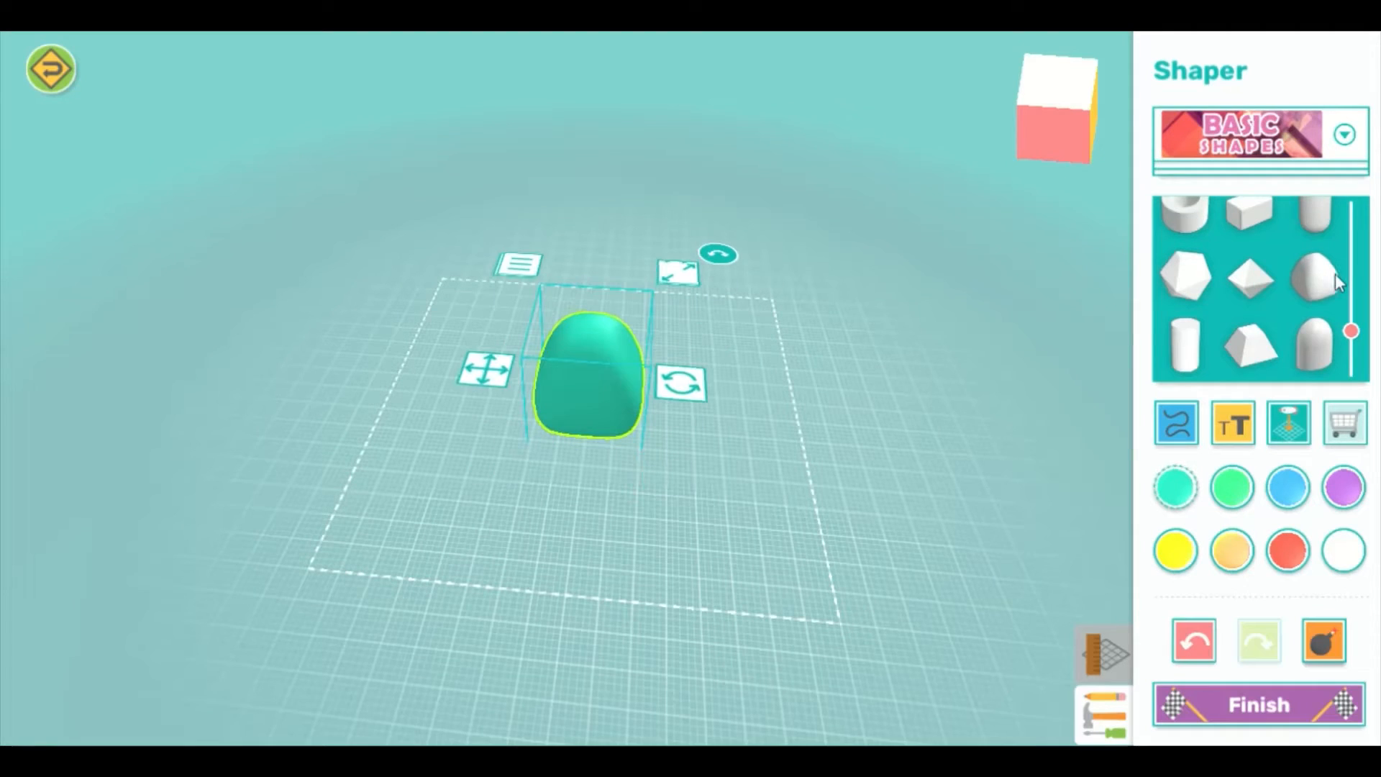
pyautogui.moveTo(601, 456); pyautogui.dragTo(648, 399)
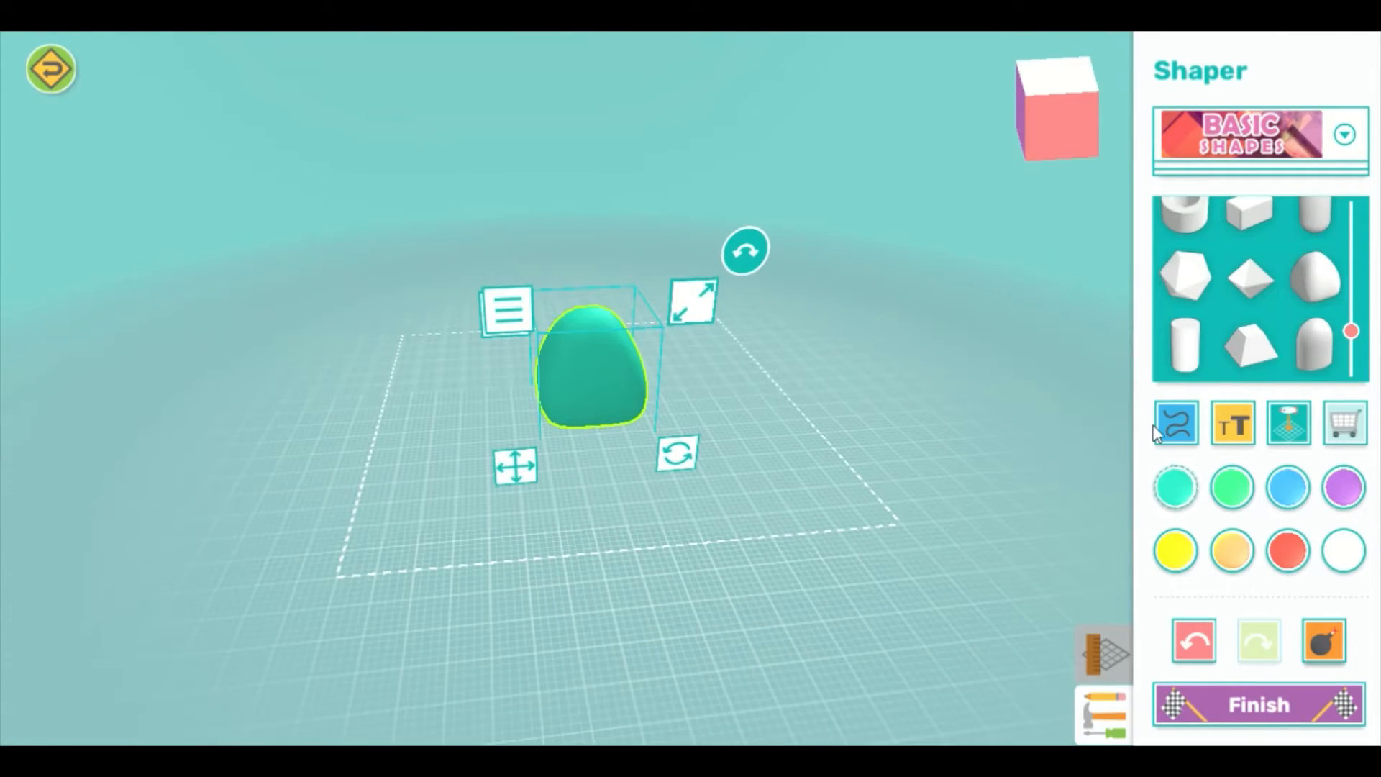
pyautogui.click(1342, 550)
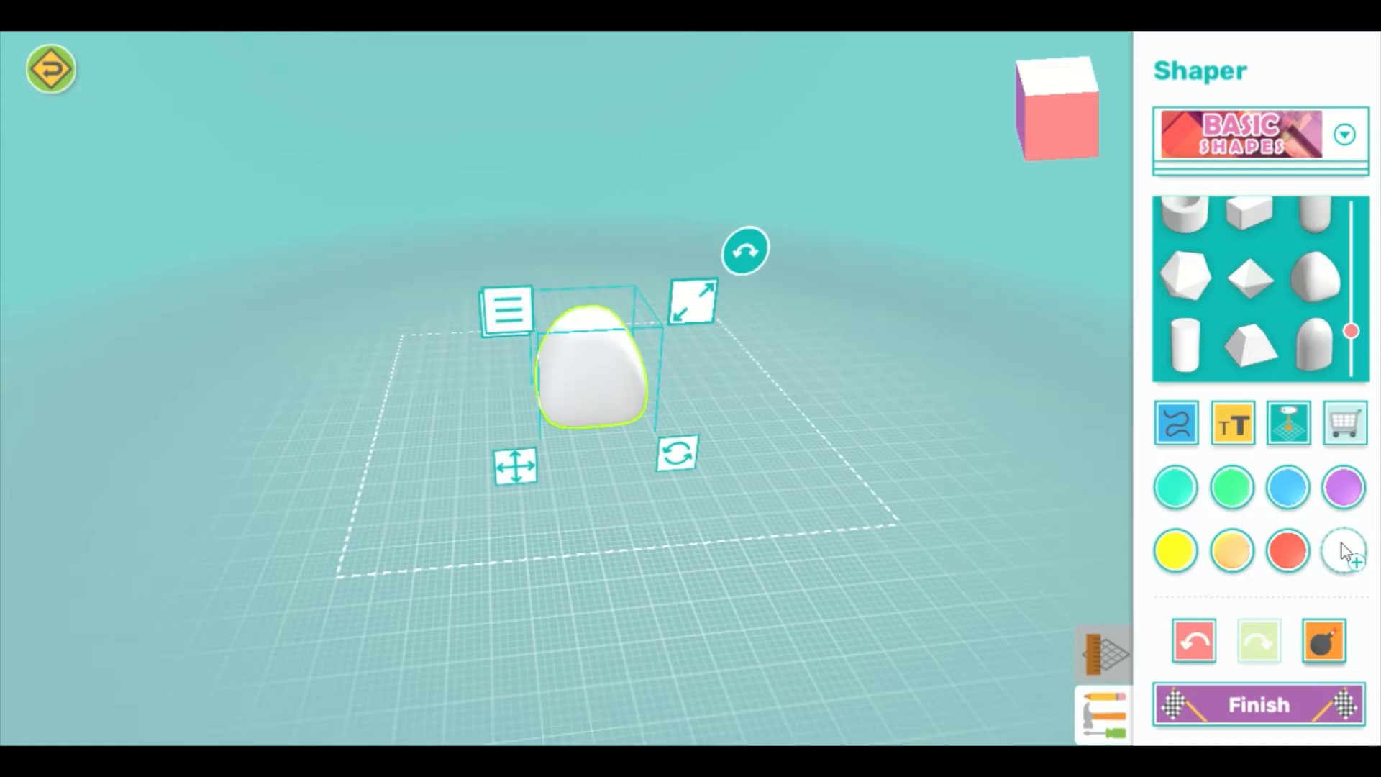
pyautogui.click(756, 471)
# - Add a capsule on top of the white shape and color it teal
pyautogui.click(580, 382)
pyautogui.moveTo(1353, 334); pyautogui.dragTo(1361, 308)
pyautogui.click(1329, 256)
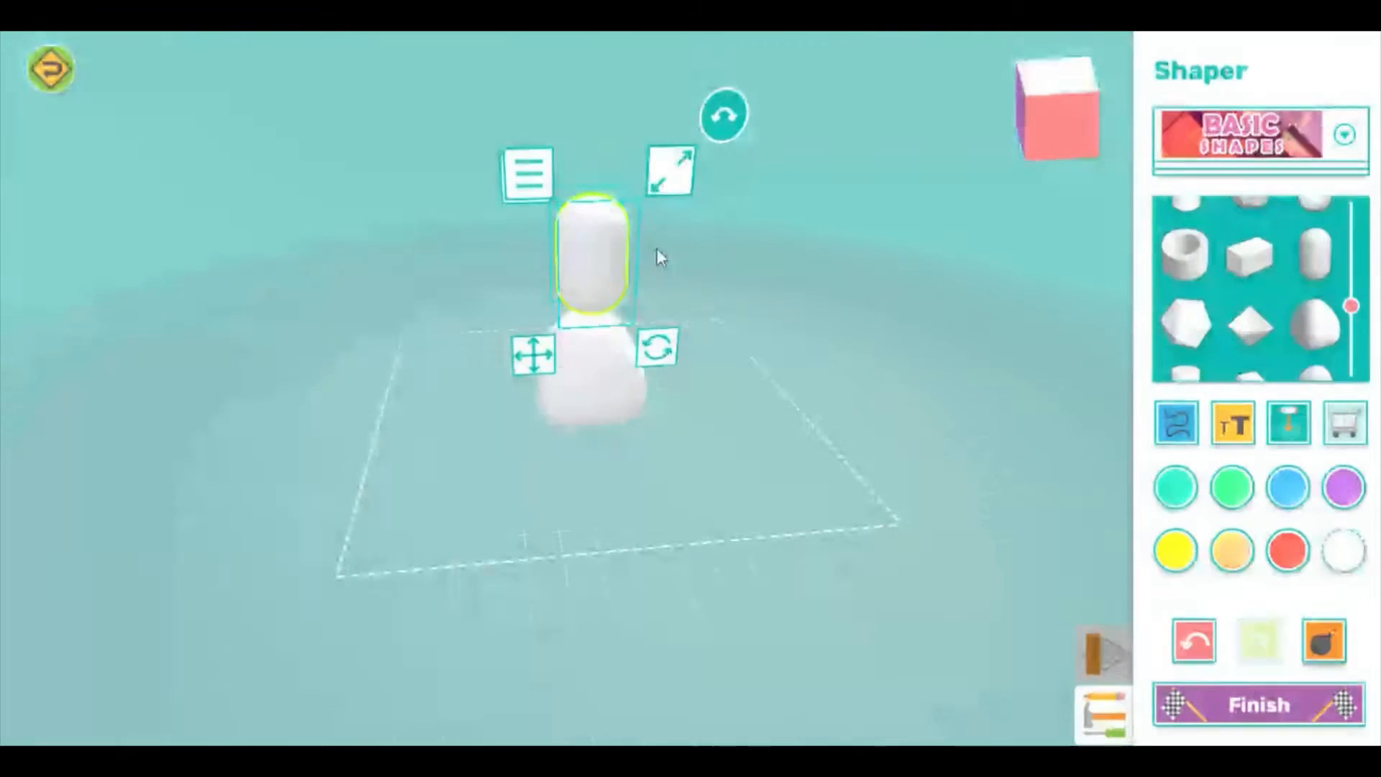
pyautogui.click(1183, 497)
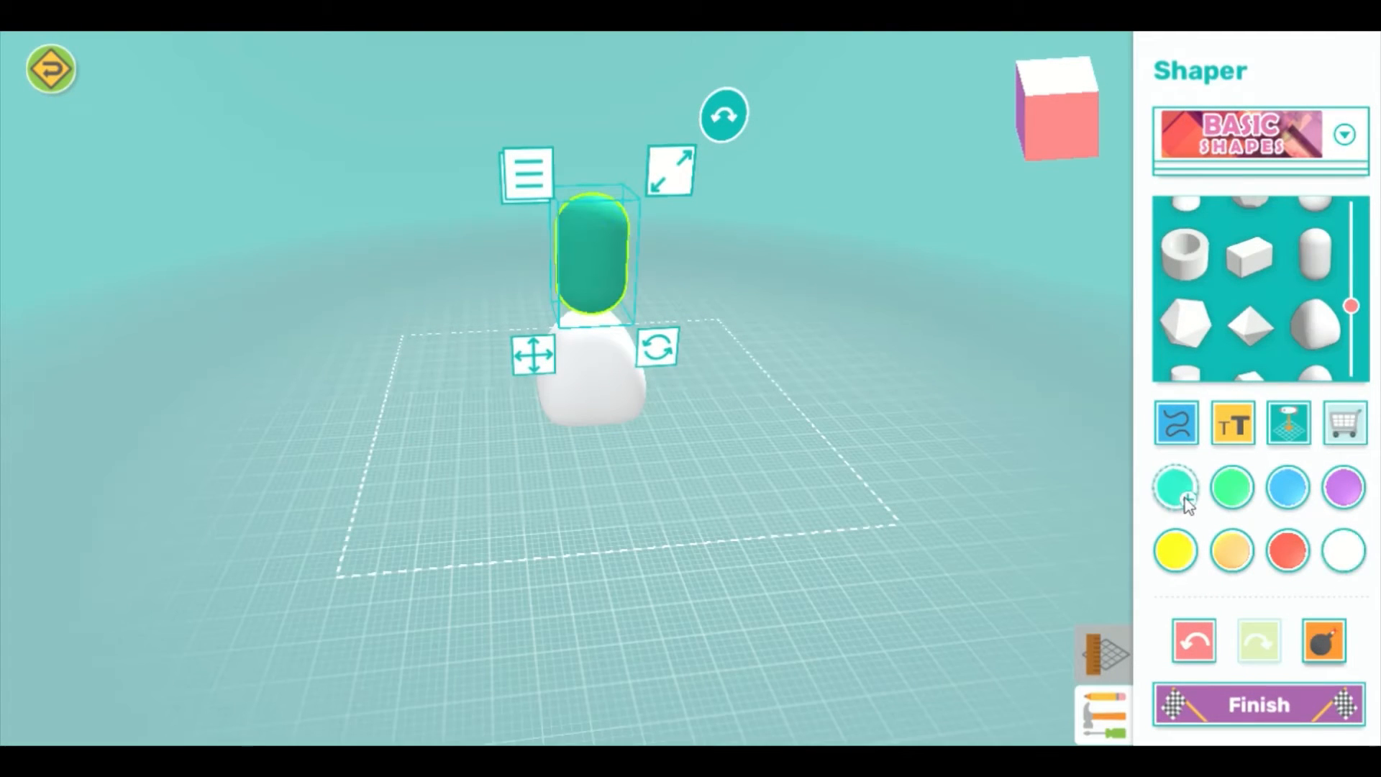
pyautogui.moveTo(790, 456); pyautogui.dragTo(1099, 479)
pyautogui.click(635, 344)
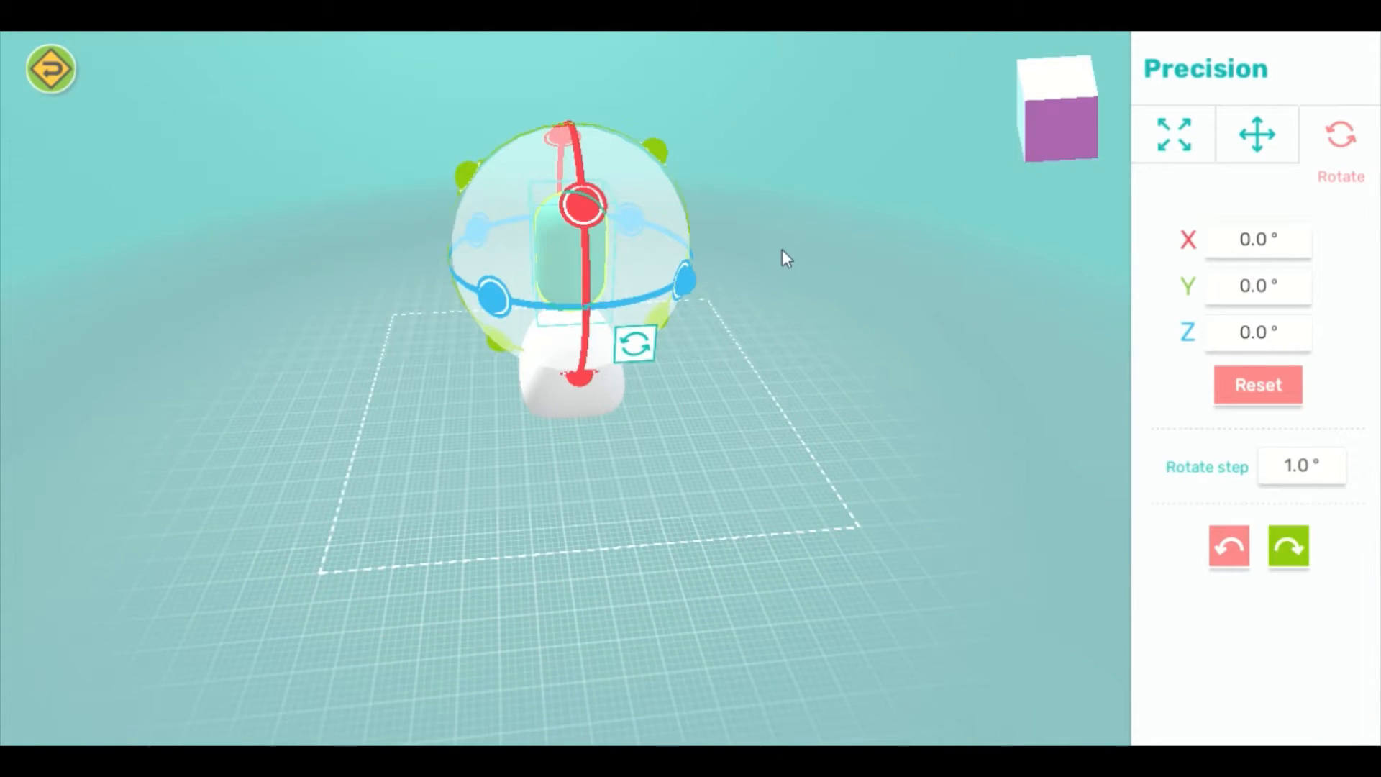
pyautogui.moveTo(786, 257); pyautogui.dragTo(1041, 284)
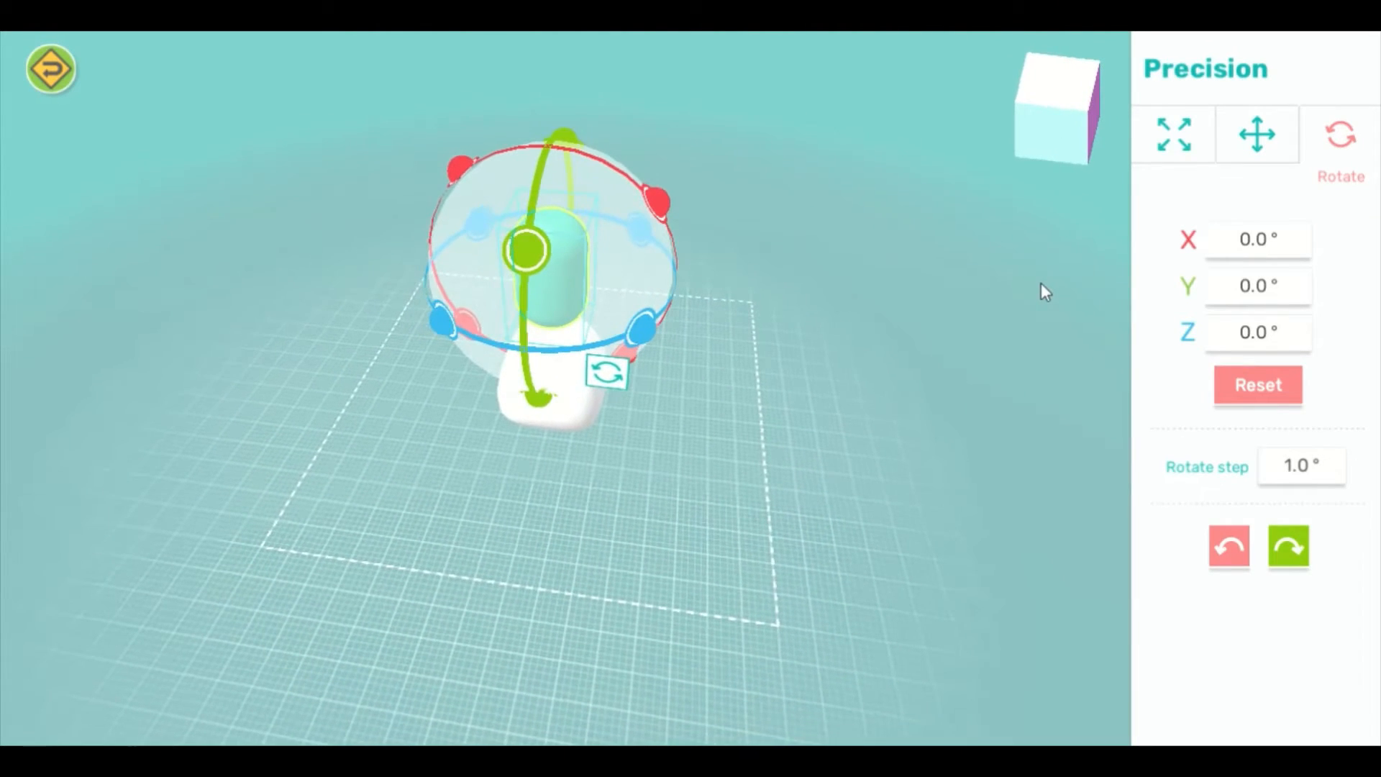
pyautogui.click(663, 197)
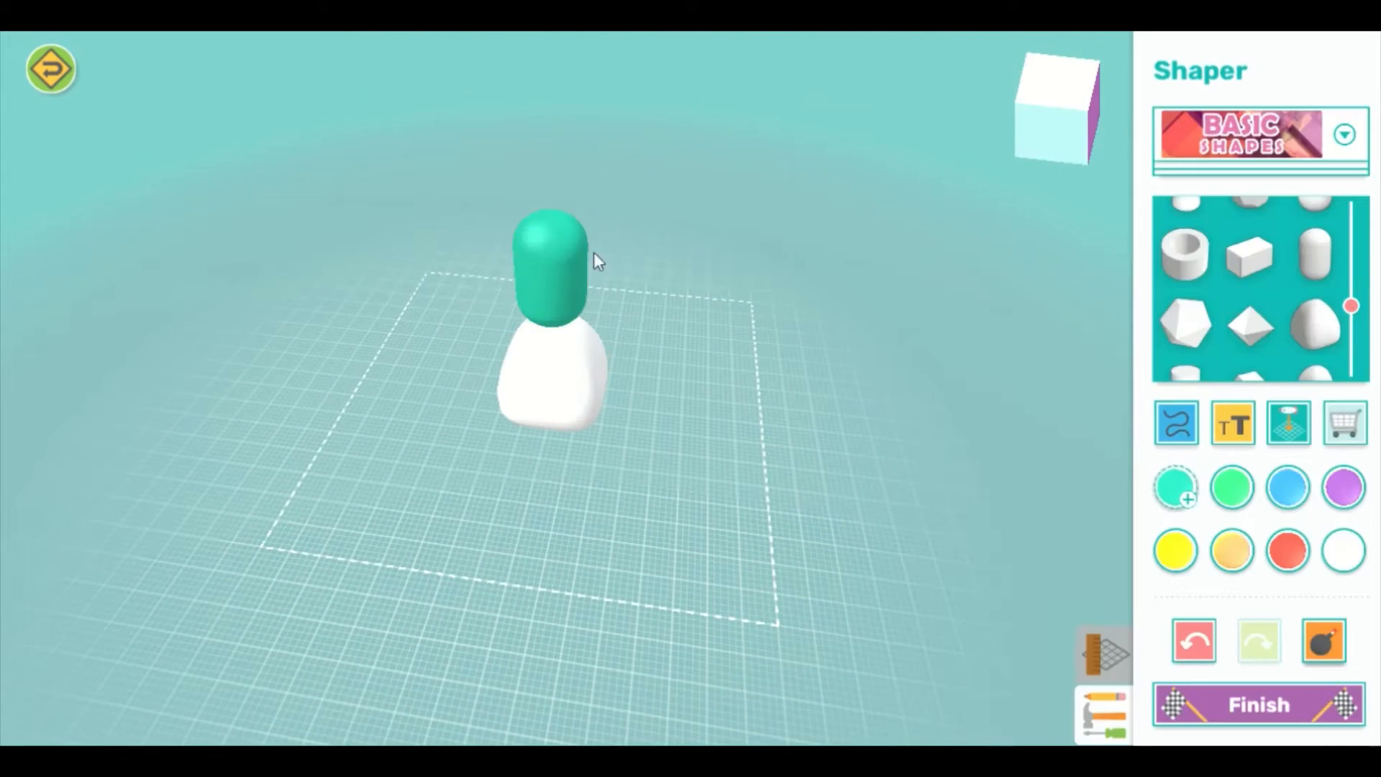
pyautogui.click(552, 269)
pyautogui.click(609, 361)
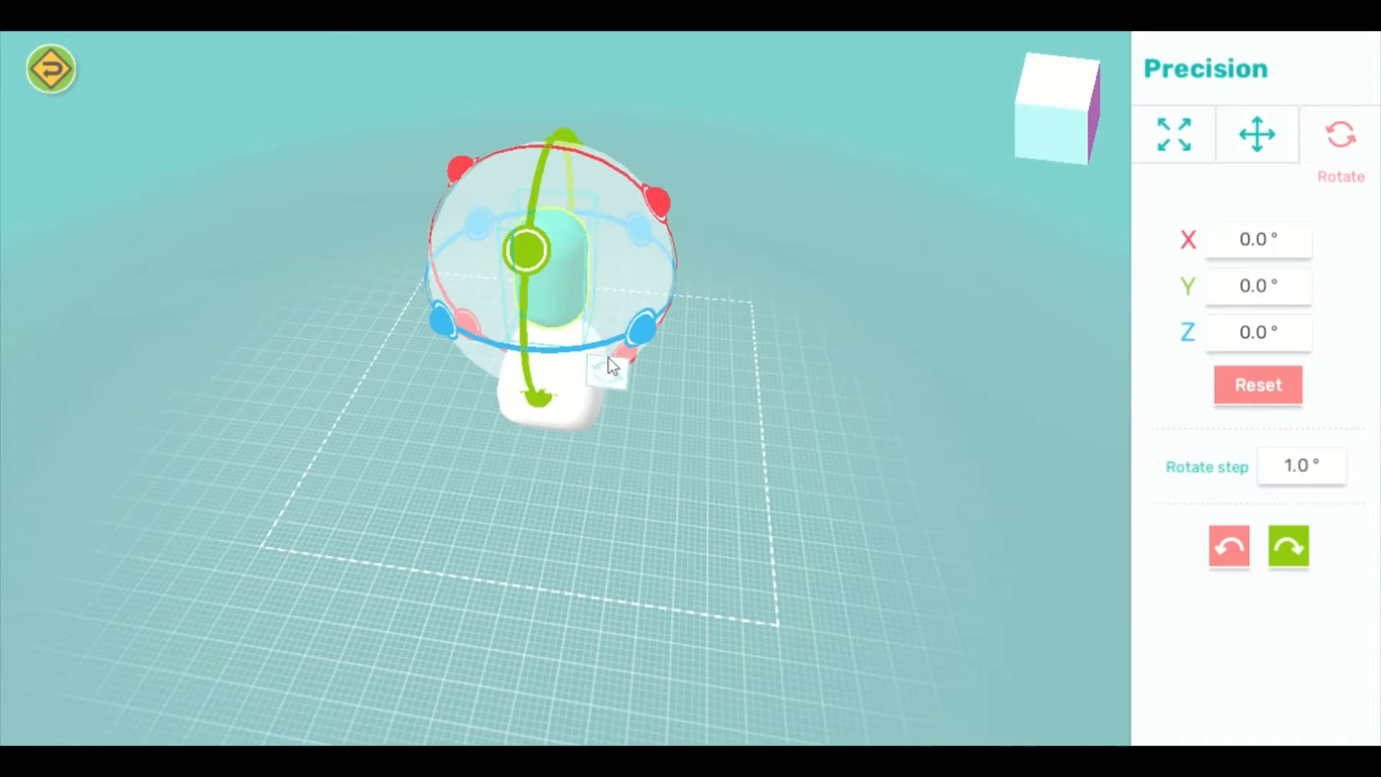
pyautogui.click(656, 200)
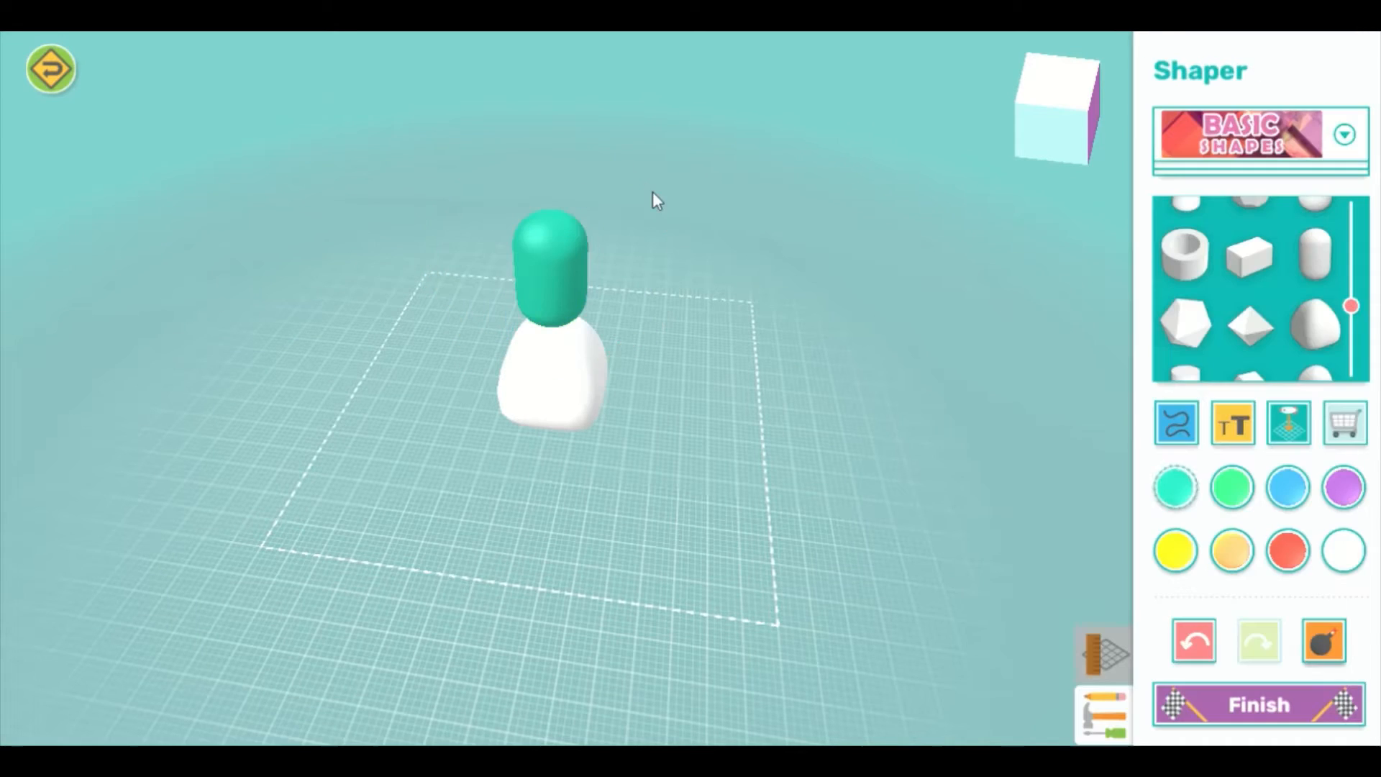
# - Rotate the teal capsule about 90° around the X axis so that it lies horizontally
pyautogui.click(560, 241)
pyautogui.click(605, 370)
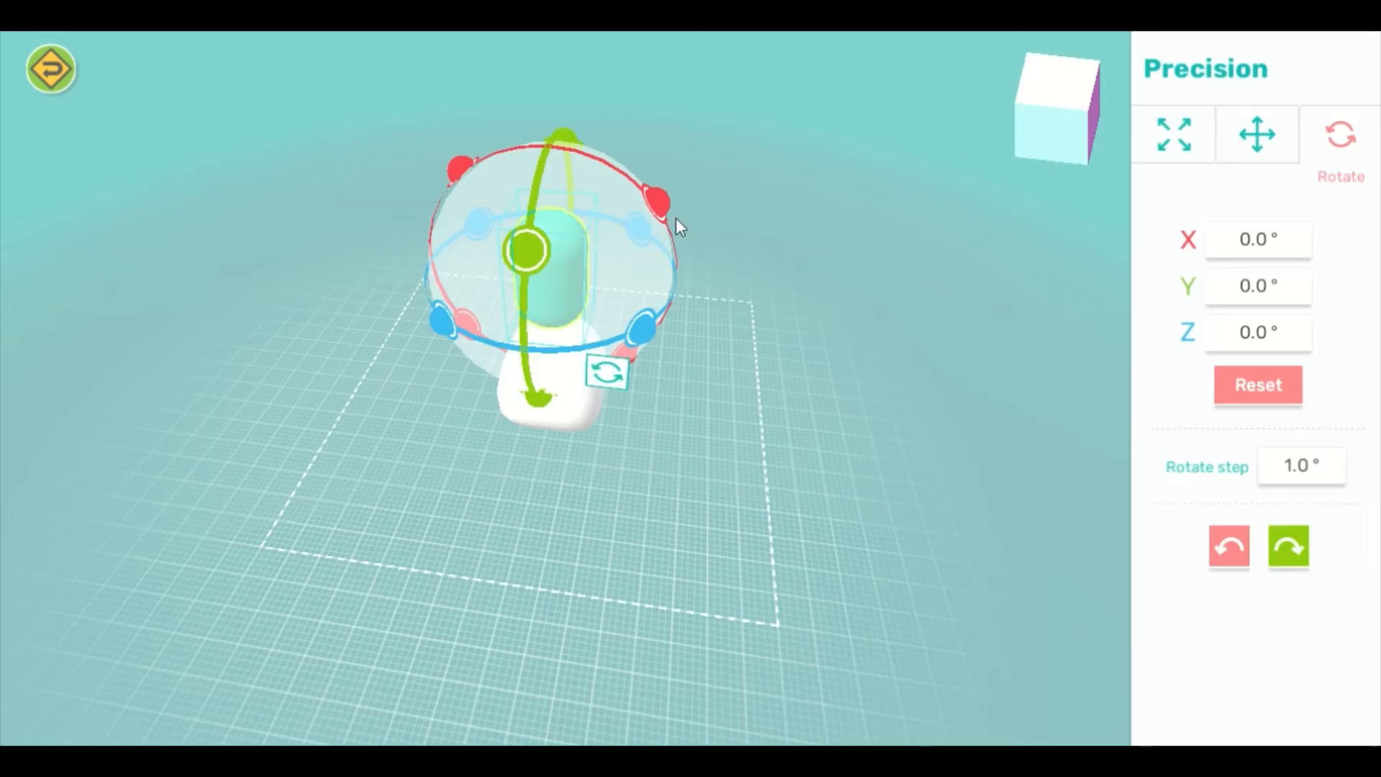
pyautogui.moveTo(662, 200); pyautogui.dragTo(832, 586)
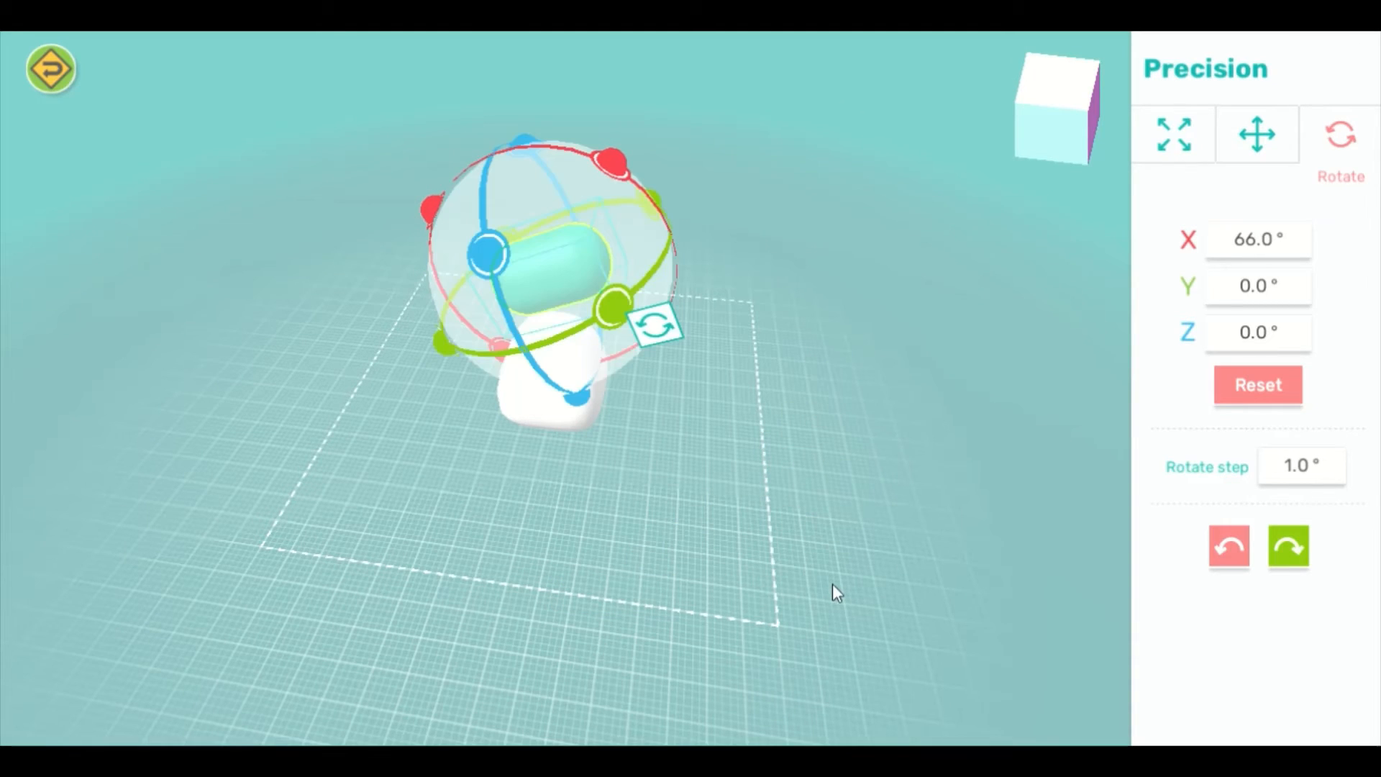
pyautogui.moveTo(619, 161); pyautogui.dragTo(697, 290)
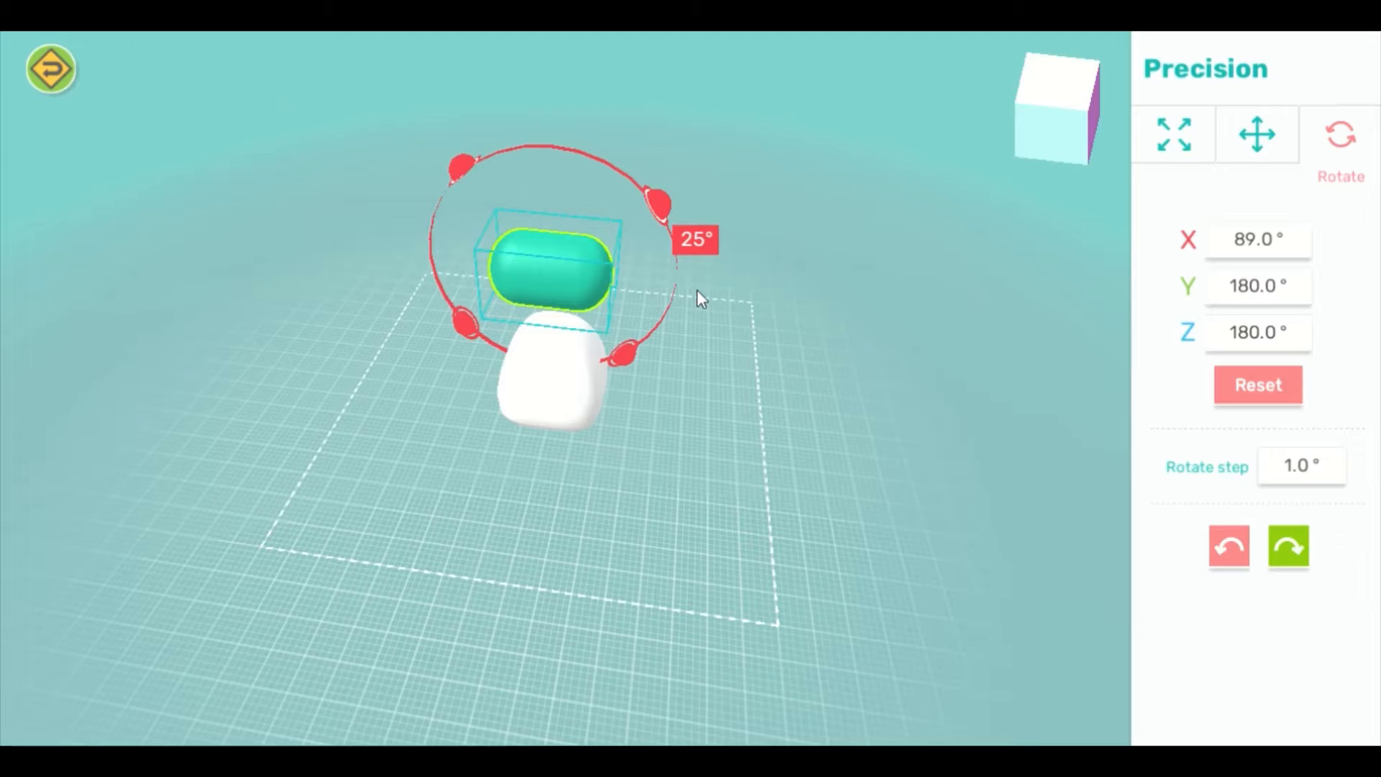
pyautogui.moveTo(698, 290); pyautogui.dragTo(697, 270)
pyautogui.click(777, 389)
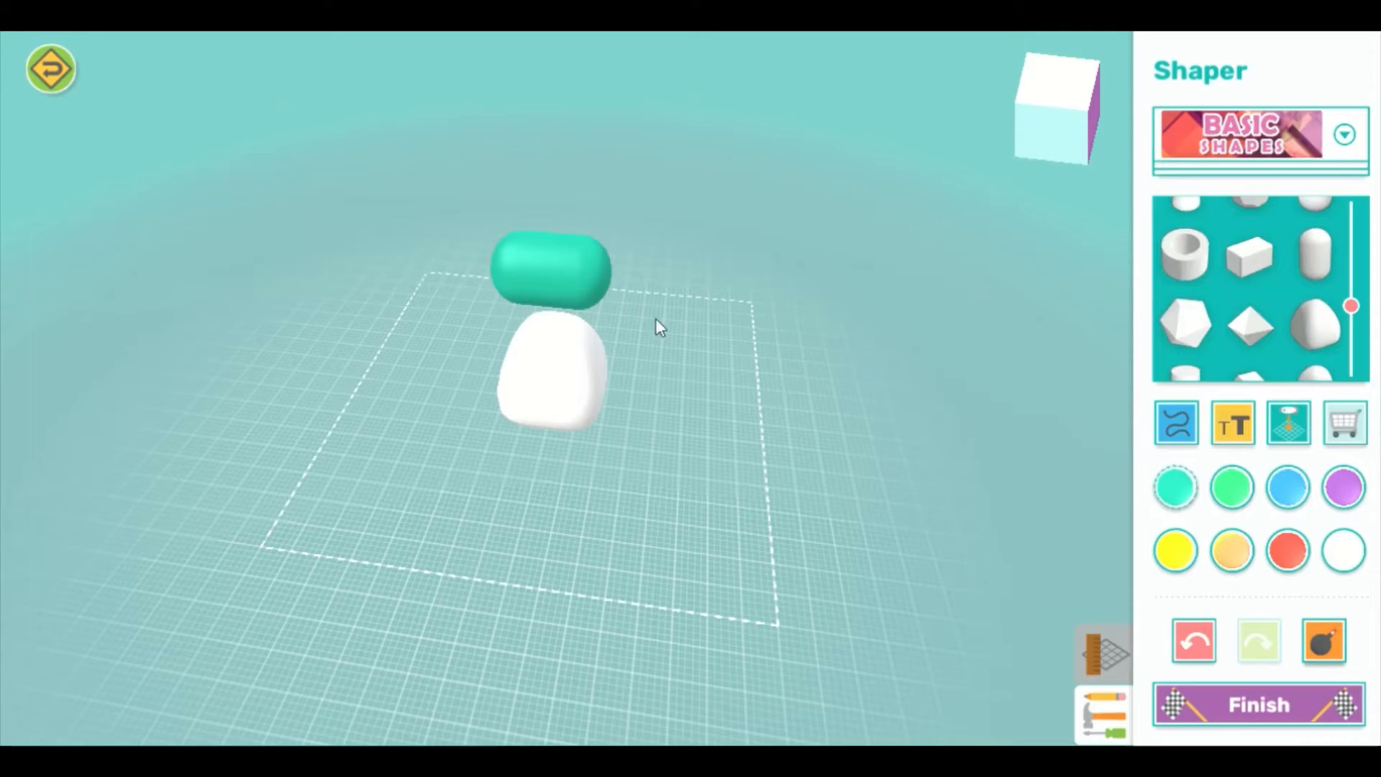
# - Move the horizontal capsule down against the white shape's side, to about X 1.3 mm, Y -7.4 mm and Z 6.4 mm
pyautogui.moveTo(566, 263); pyautogui.dragTo(279, 289)
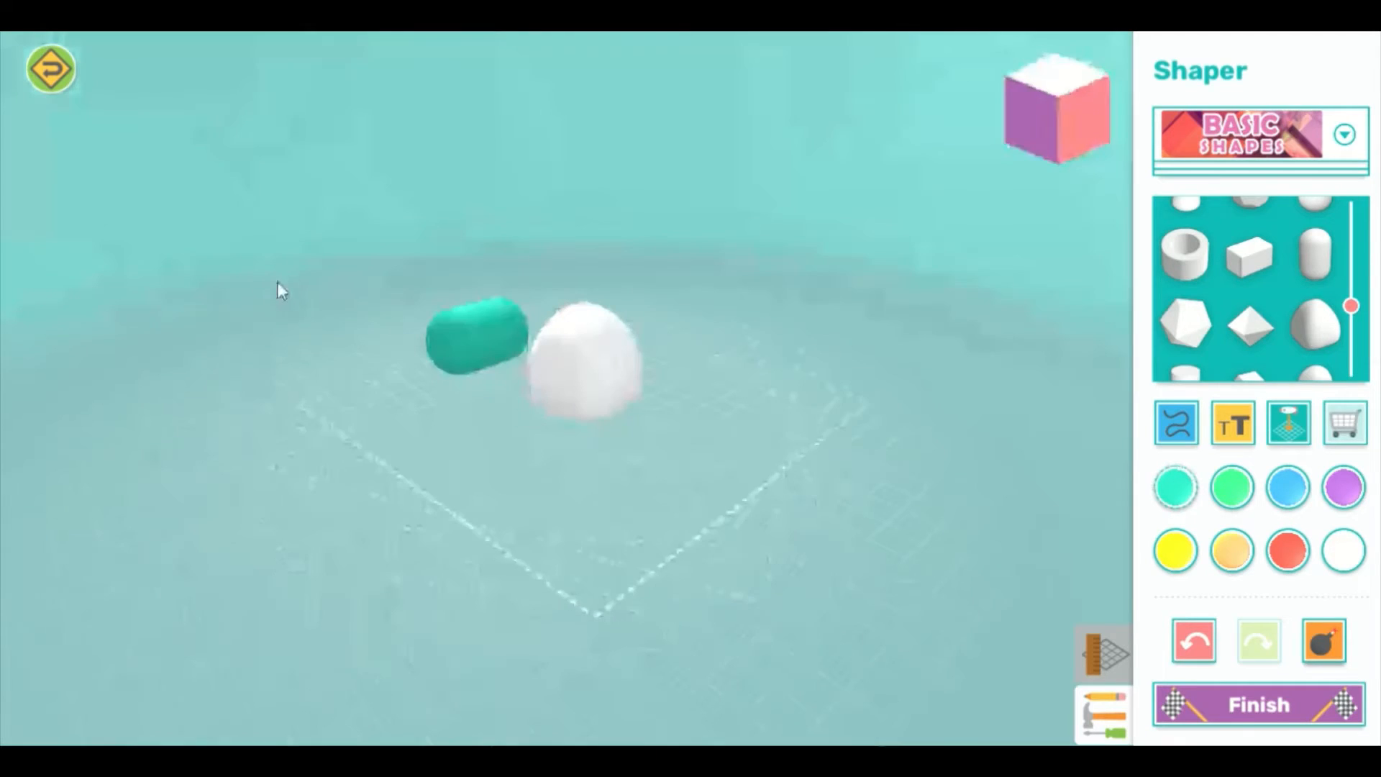
pyautogui.click(438, 326)
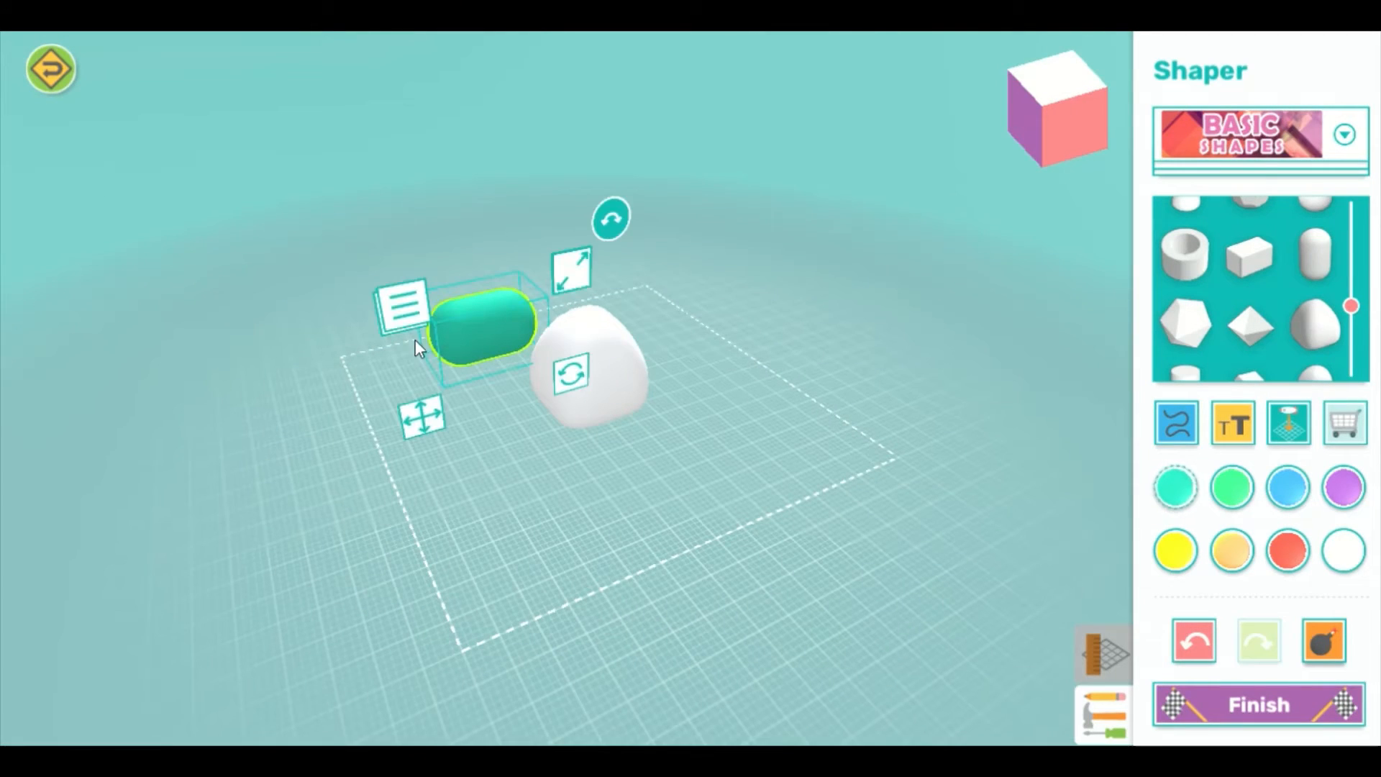
pyautogui.click(436, 419)
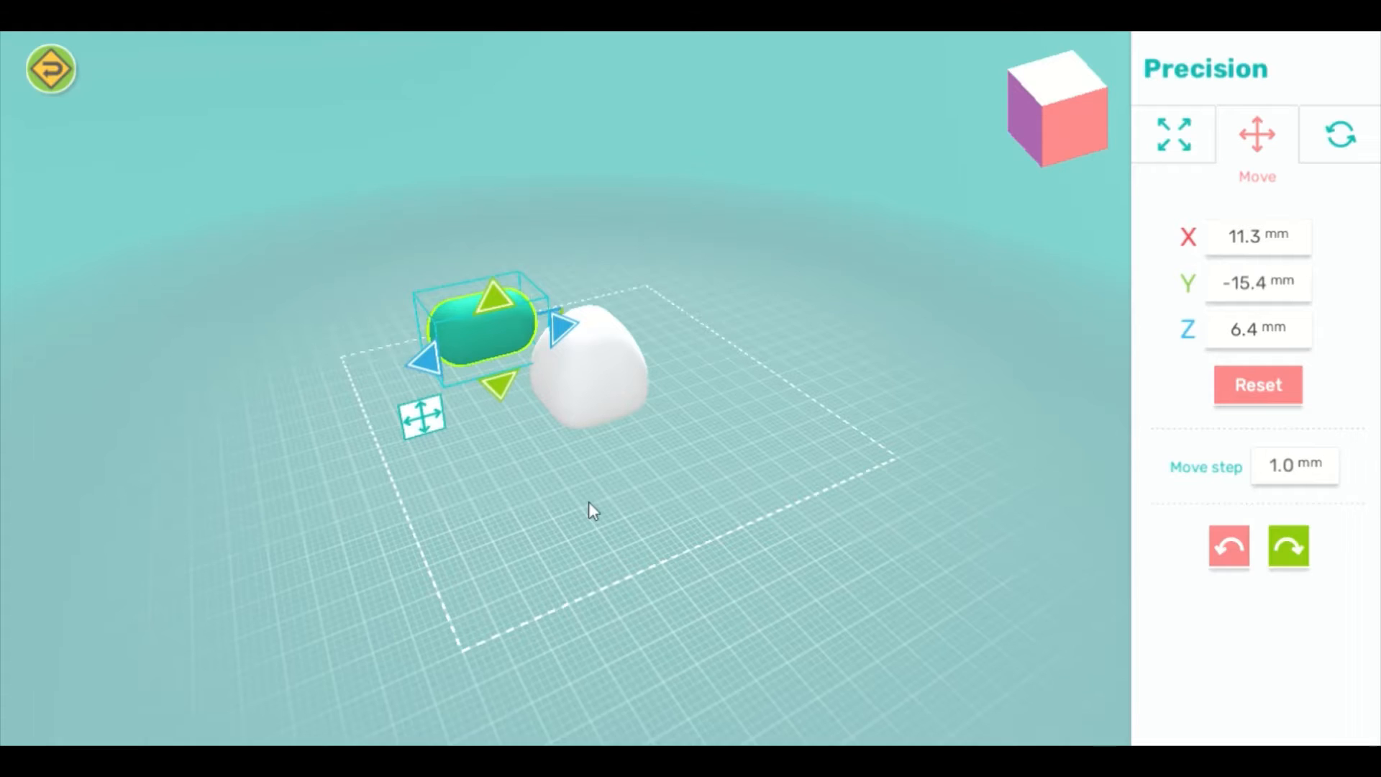
pyautogui.moveTo(589, 502); pyautogui.dragTo(870, 582)
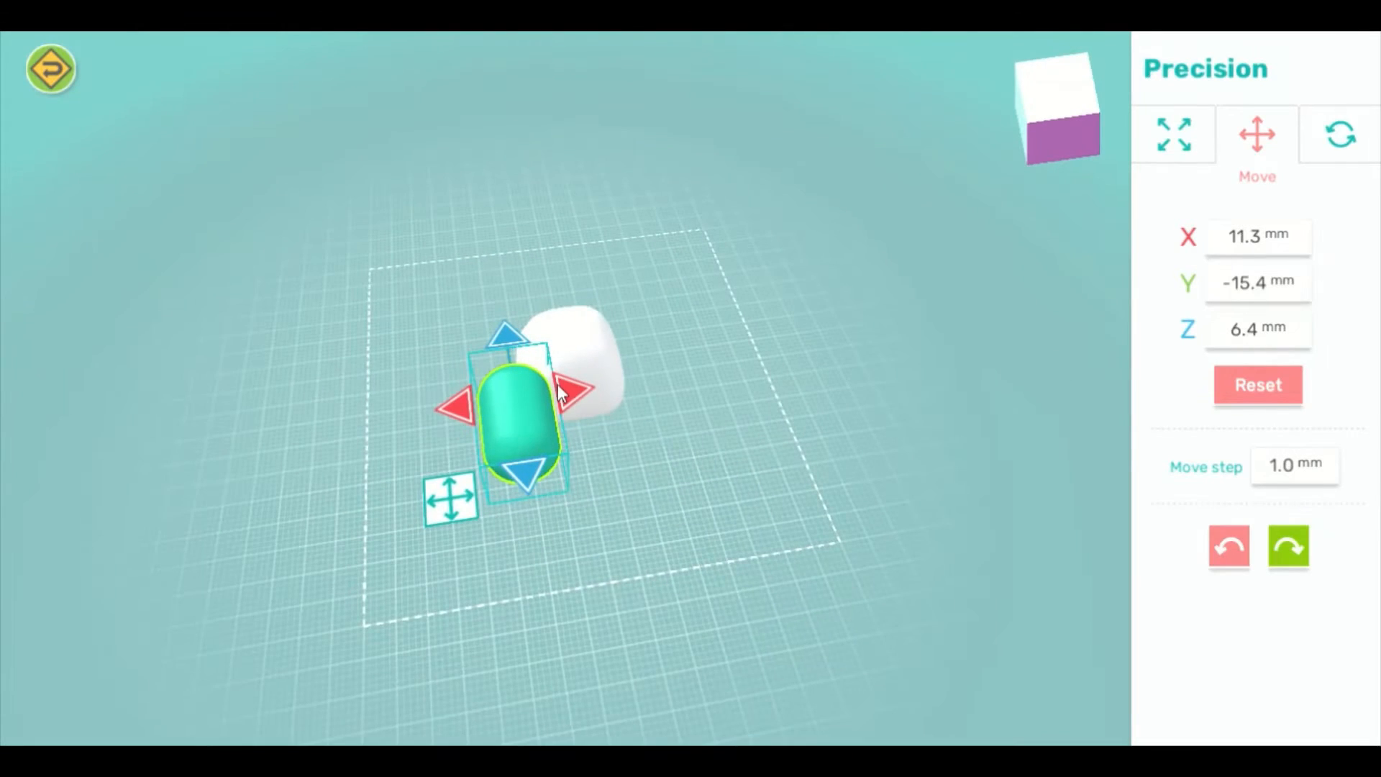
pyautogui.moveTo(559, 388); pyautogui.dragTo(668, 381)
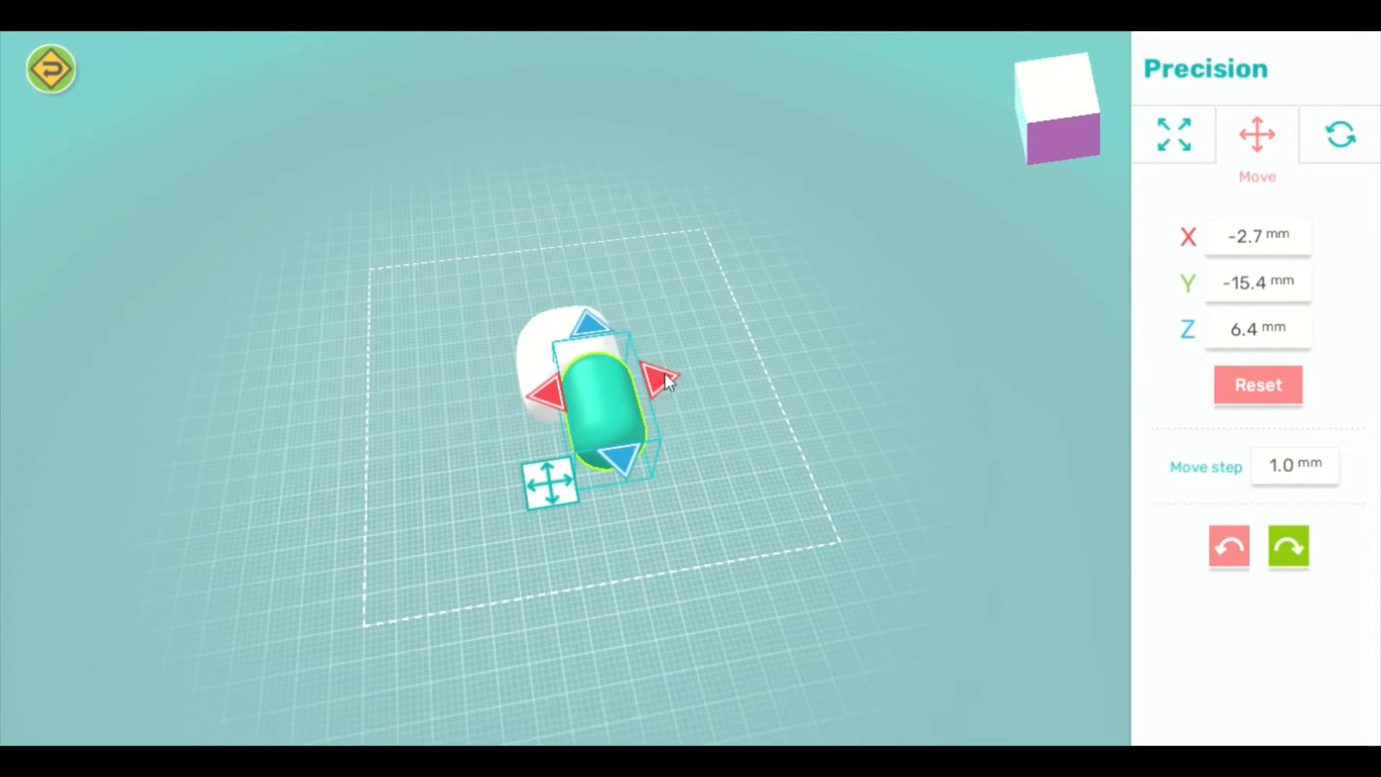
pyautogui.moveTo(659, 534); pyautogui.dragTo(934, 424)
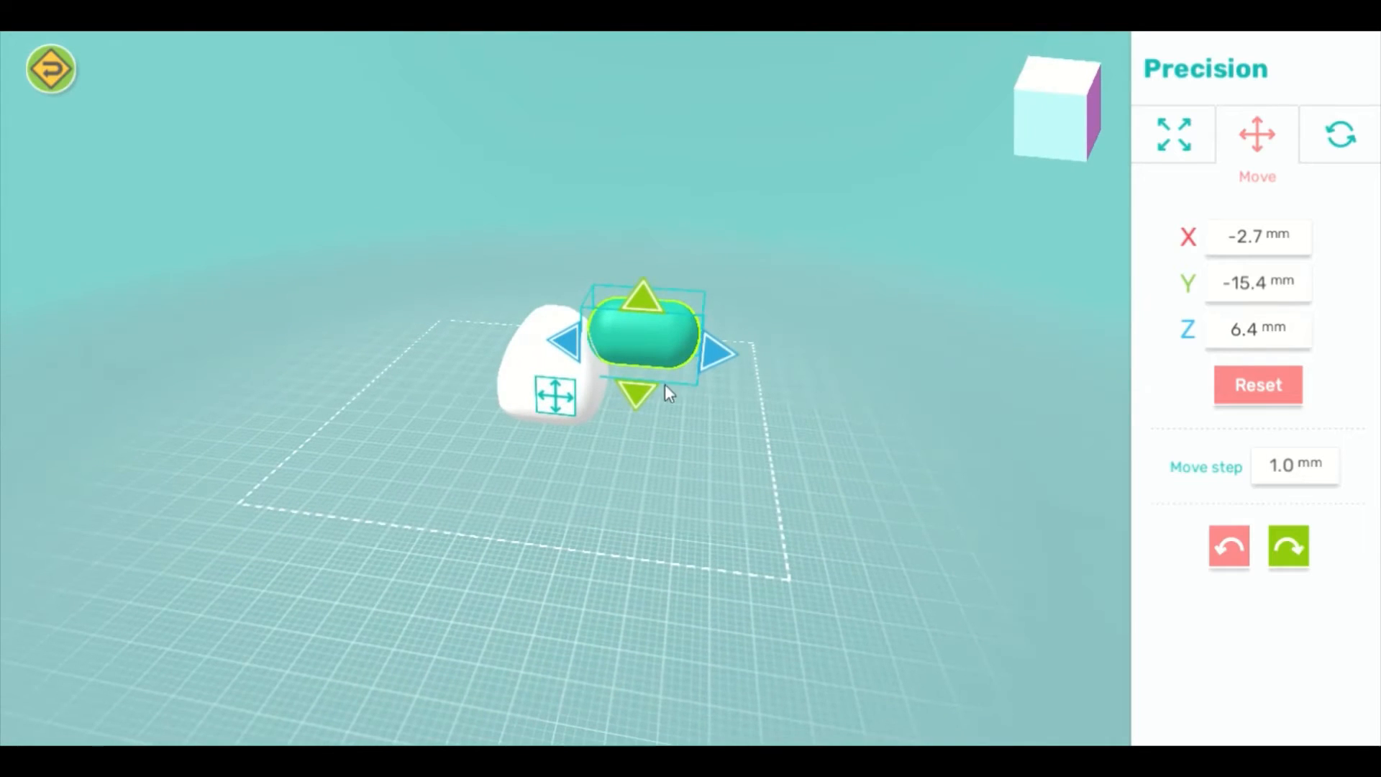
pyautogui.moveTo(635, 396); pyautogui.dragTo(308, 489)
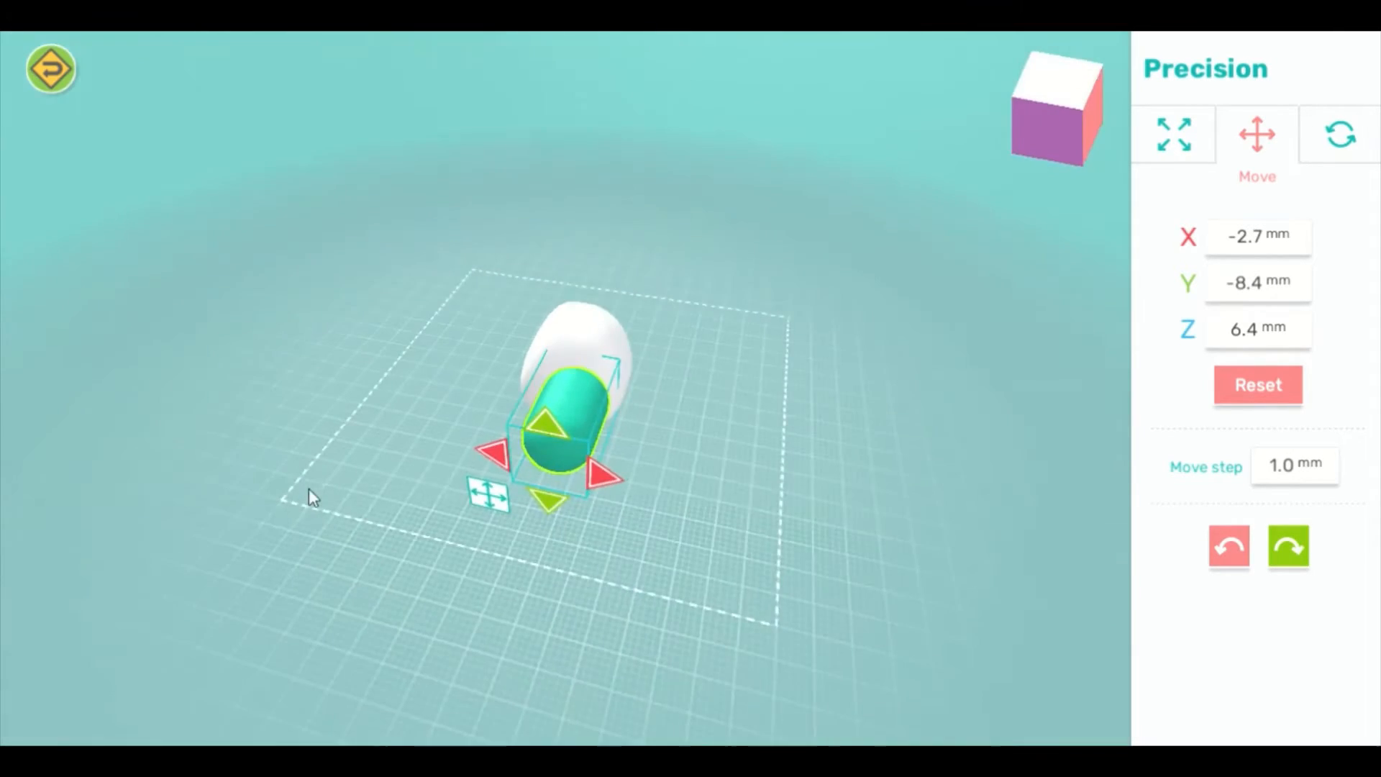
pyautogui.moveTo(499, 454); pyautogui.dragTo(818, 345)
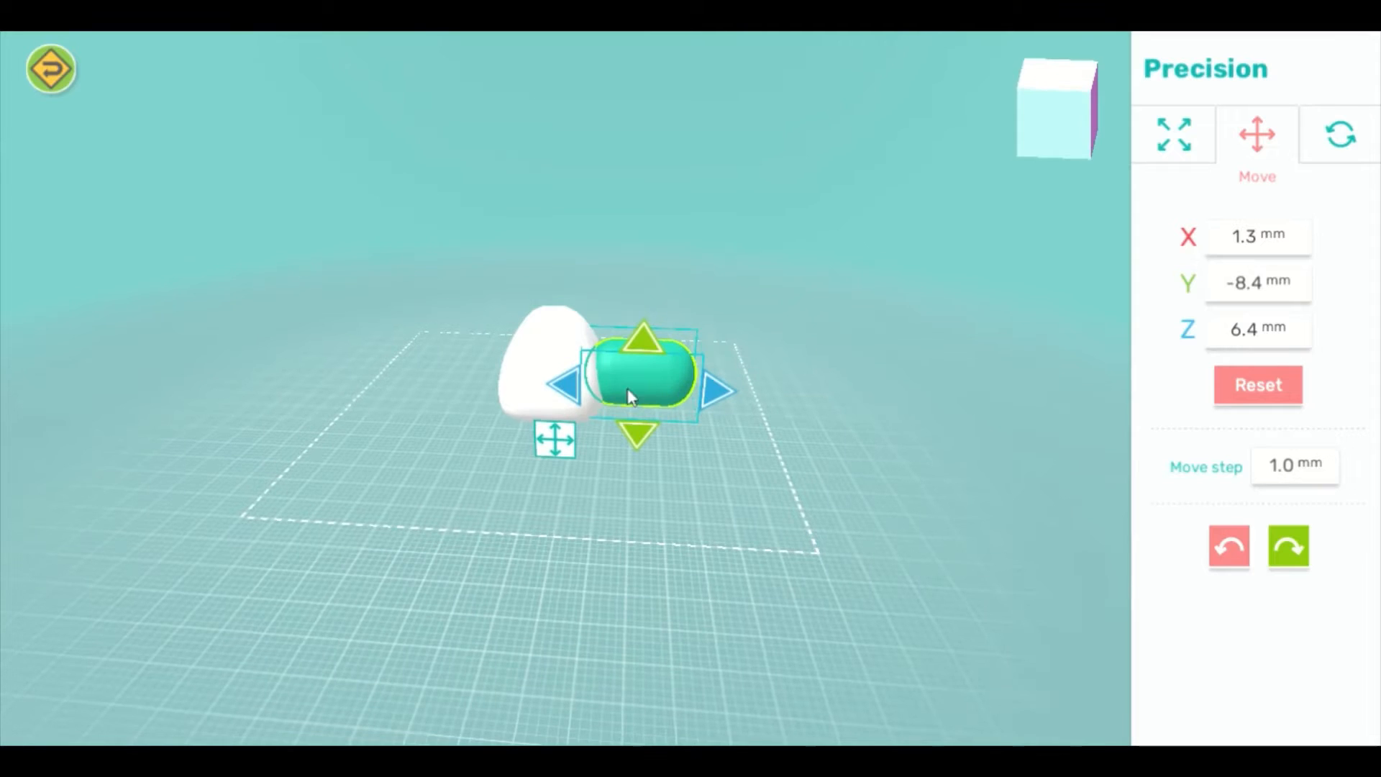
pyautogui.moveTo(638, 349); pyautogui.dragTo(640, 353)
pyautogui.moveTo(827, 314)
pyautogui.mouseDown()
pyautogui.moveTo(545, 263)
pyautogui.moveTo(512, 201)
pyautogui.moveTo(536, 191)
pyautogui.moveTo(742, 343)
pyautogui.moveTo(833, 325)
pyautogui.moveTo(843, 309)
pyautogui.mouseUp()
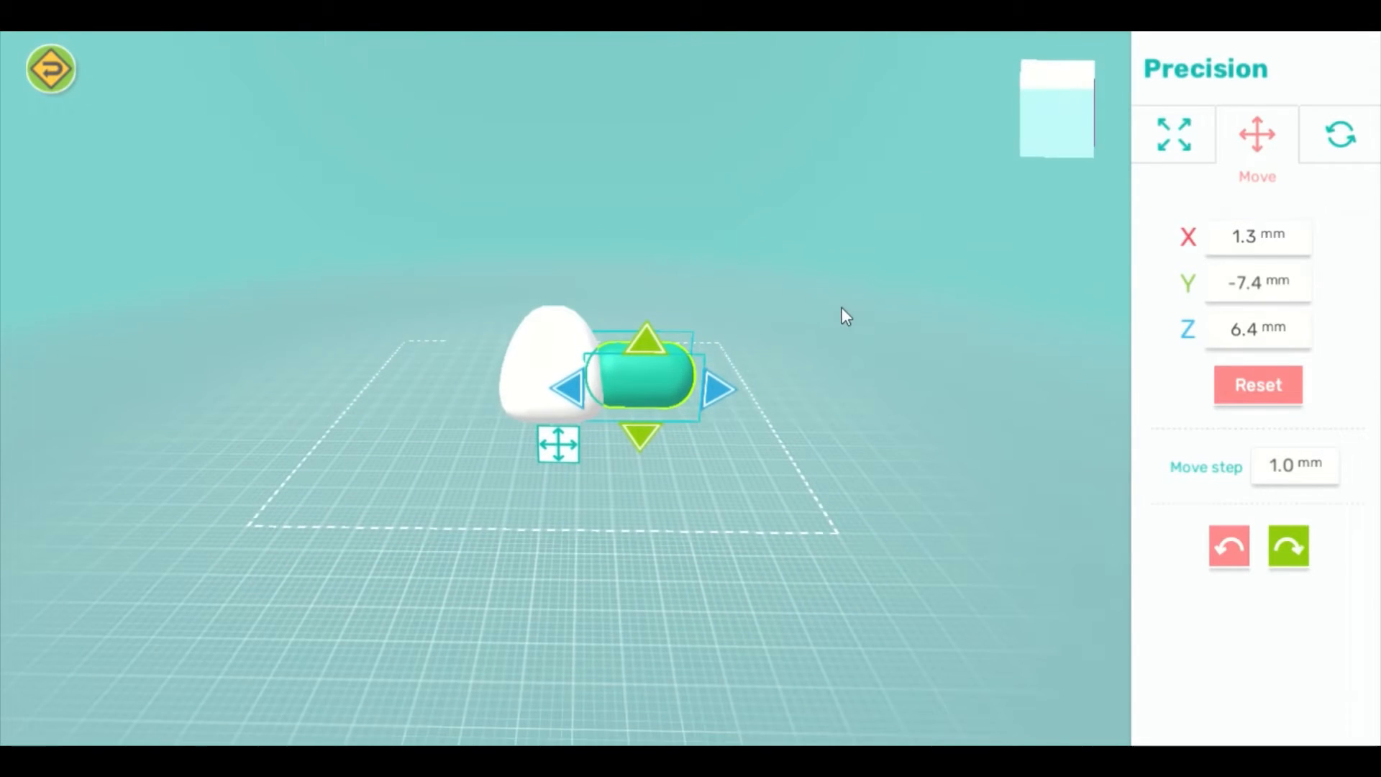
# - Lengthen the teal capsule to 50 mm in Z through the white shape and extend its height downward
pyautogui.click(672, 372)
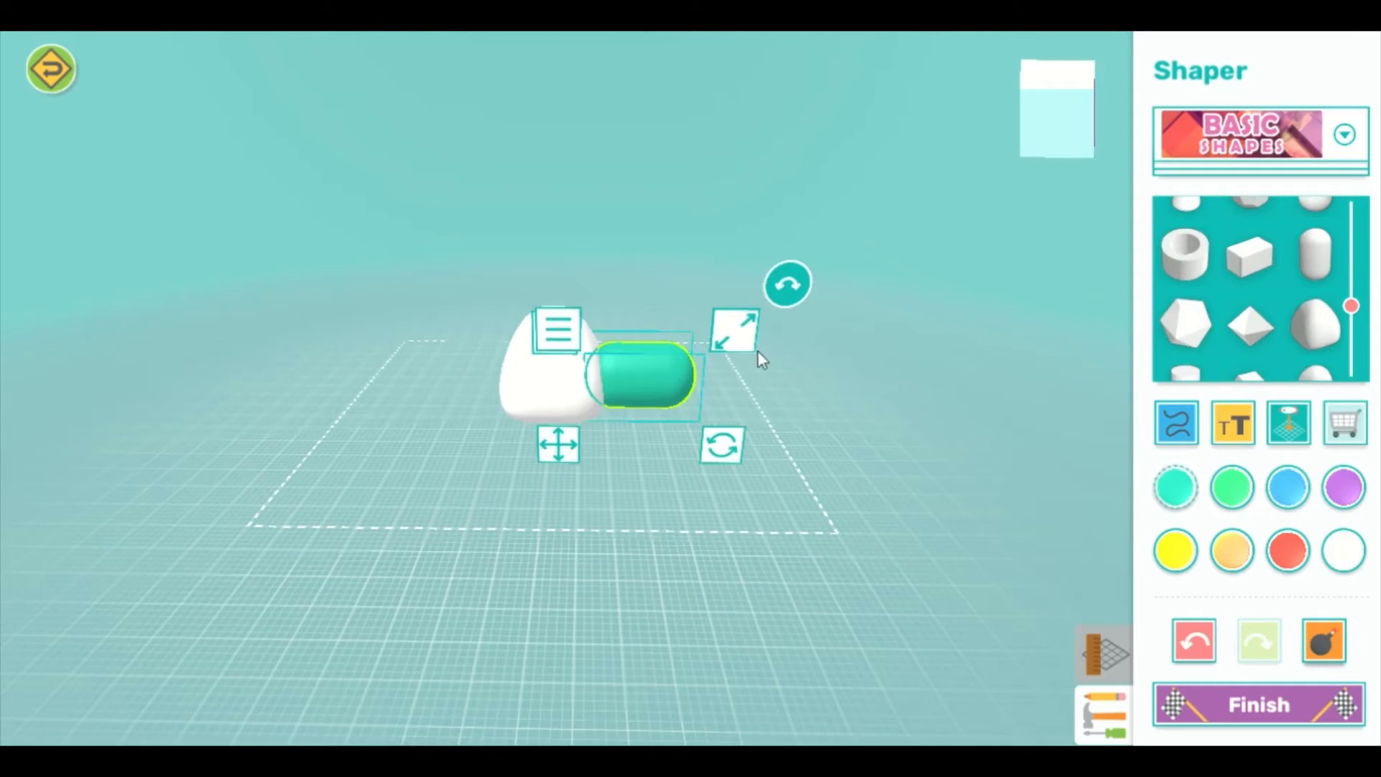
pyautogui.click(741, 337)
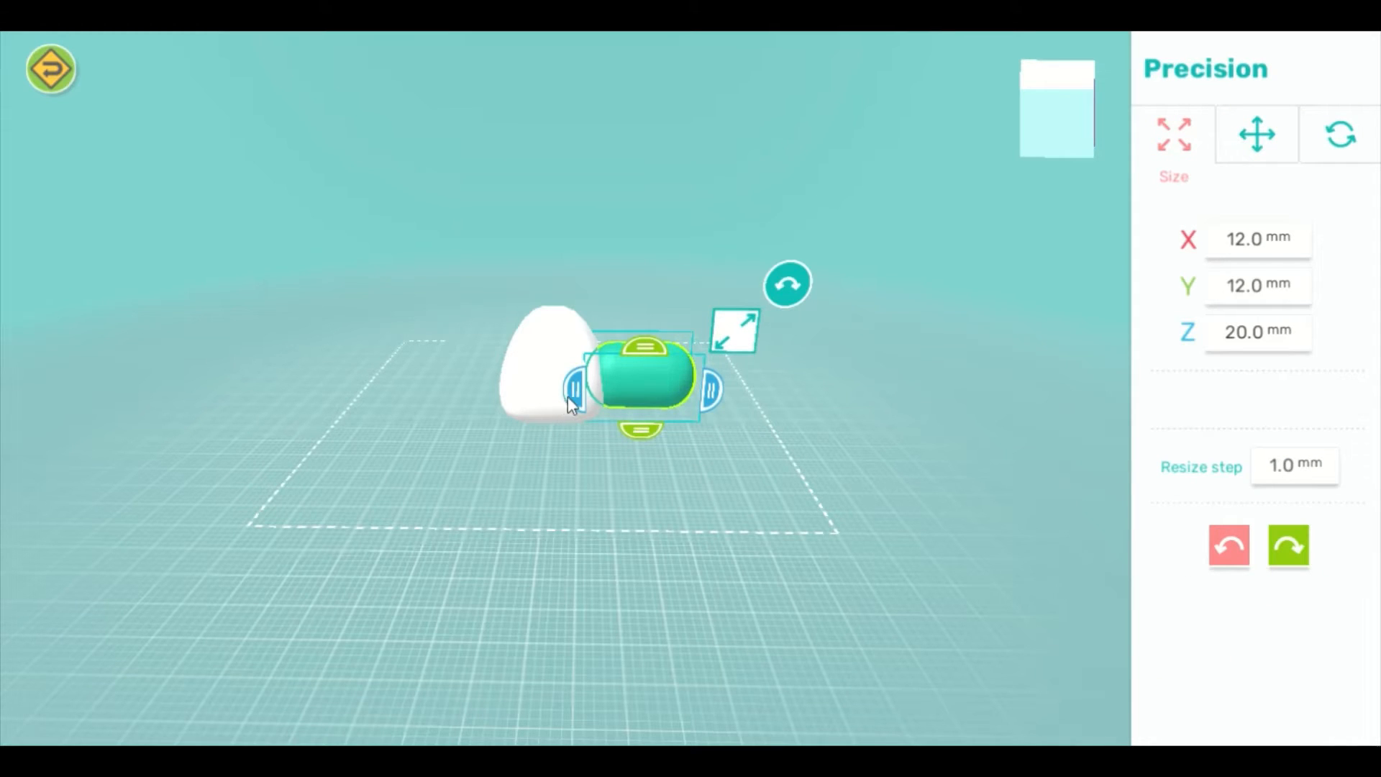
pyautogui.moveTo(559, 399); pyautogui.dragTo(401, 416)
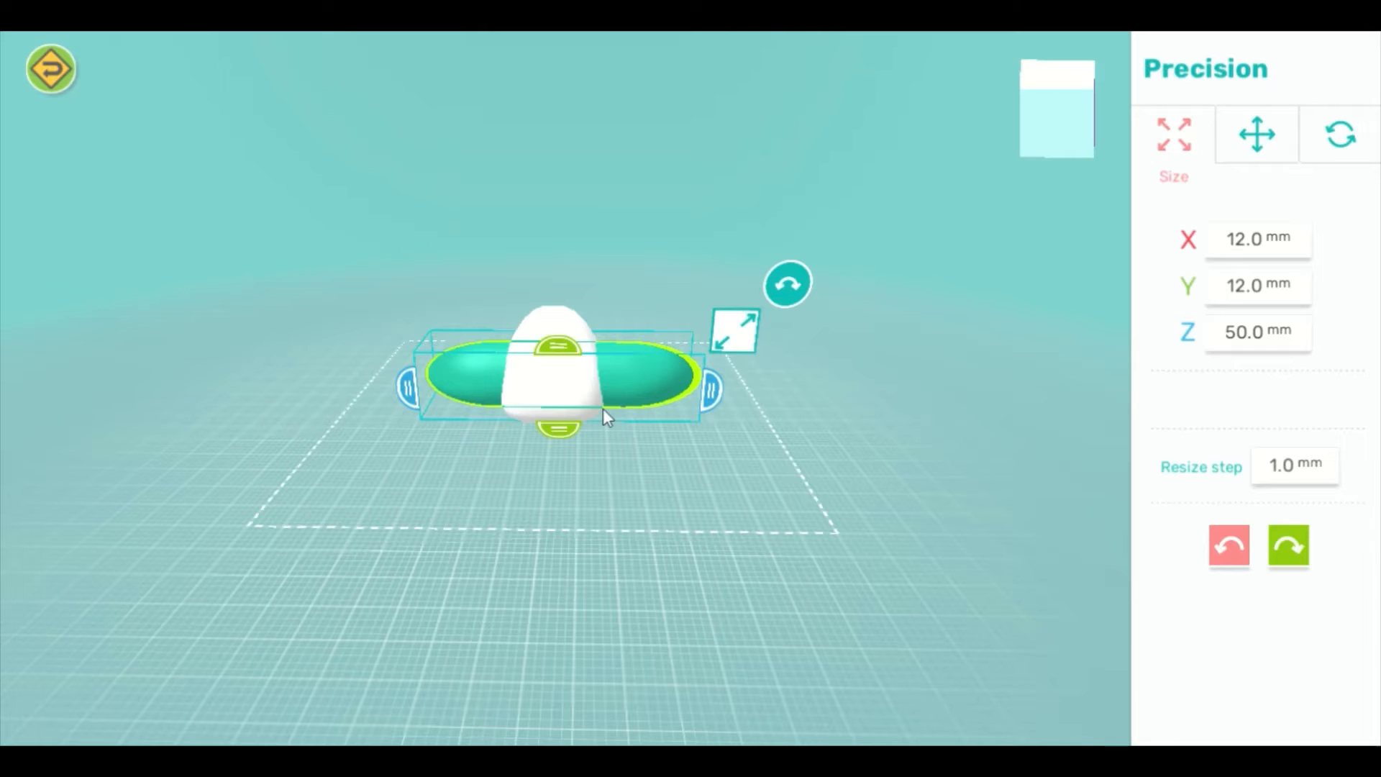
pyautogui.moveTo(553, 429); pyautogui.dragTo(569, 467)
pyautogui.click(858, 491)
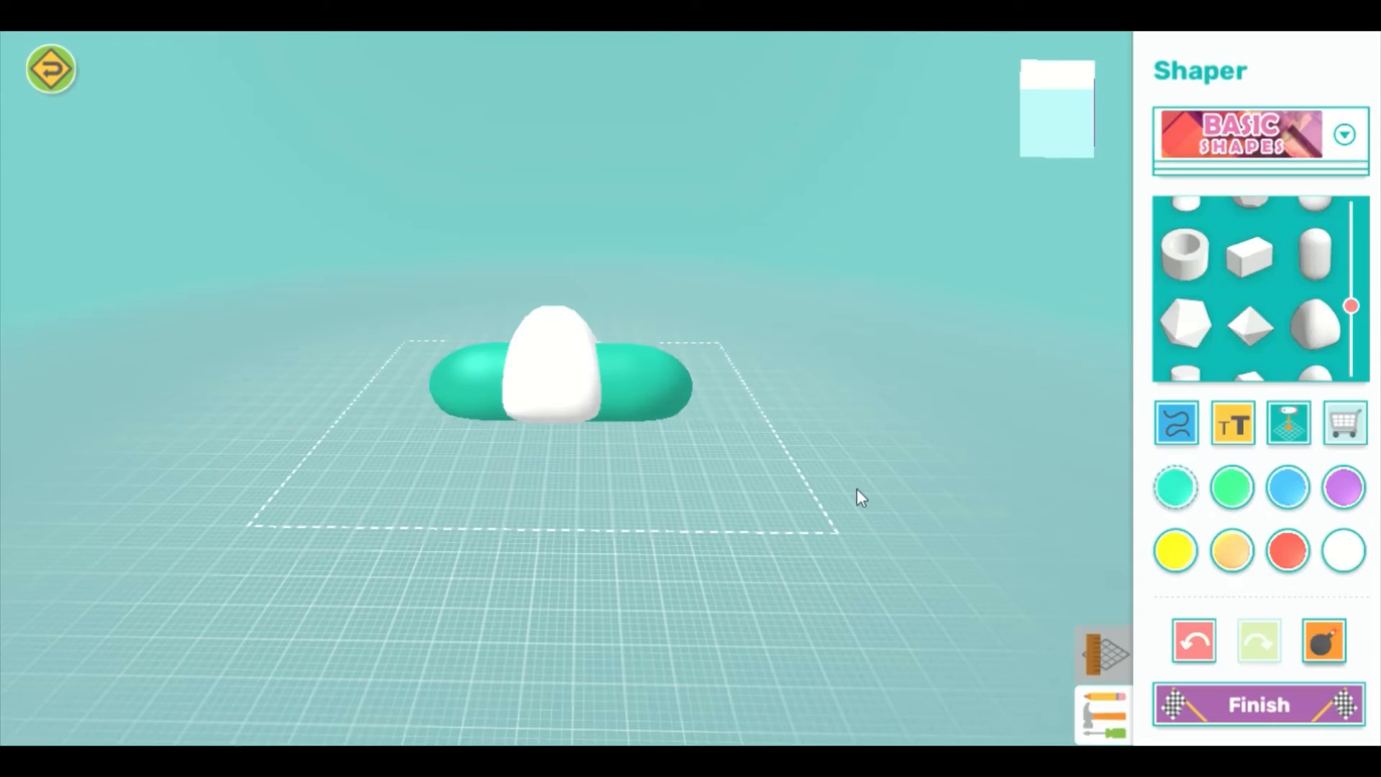
# - Duplicate the long teal capsule and move the copy about 28.5 mm sideways, to the white shape's other side
pyautogui.moveTo(858, 491); pyautogui.dragTo(711, 497)
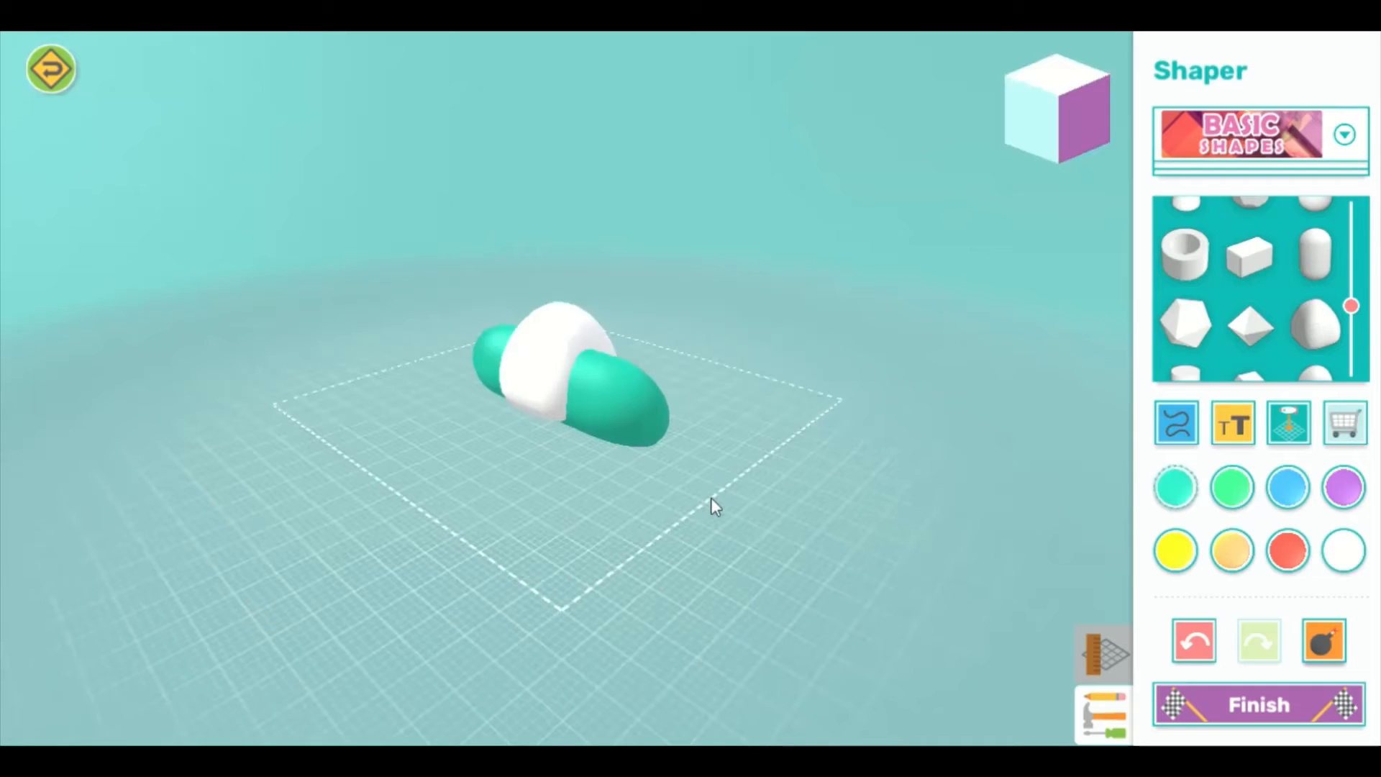
pyautogui.click(633, 395)
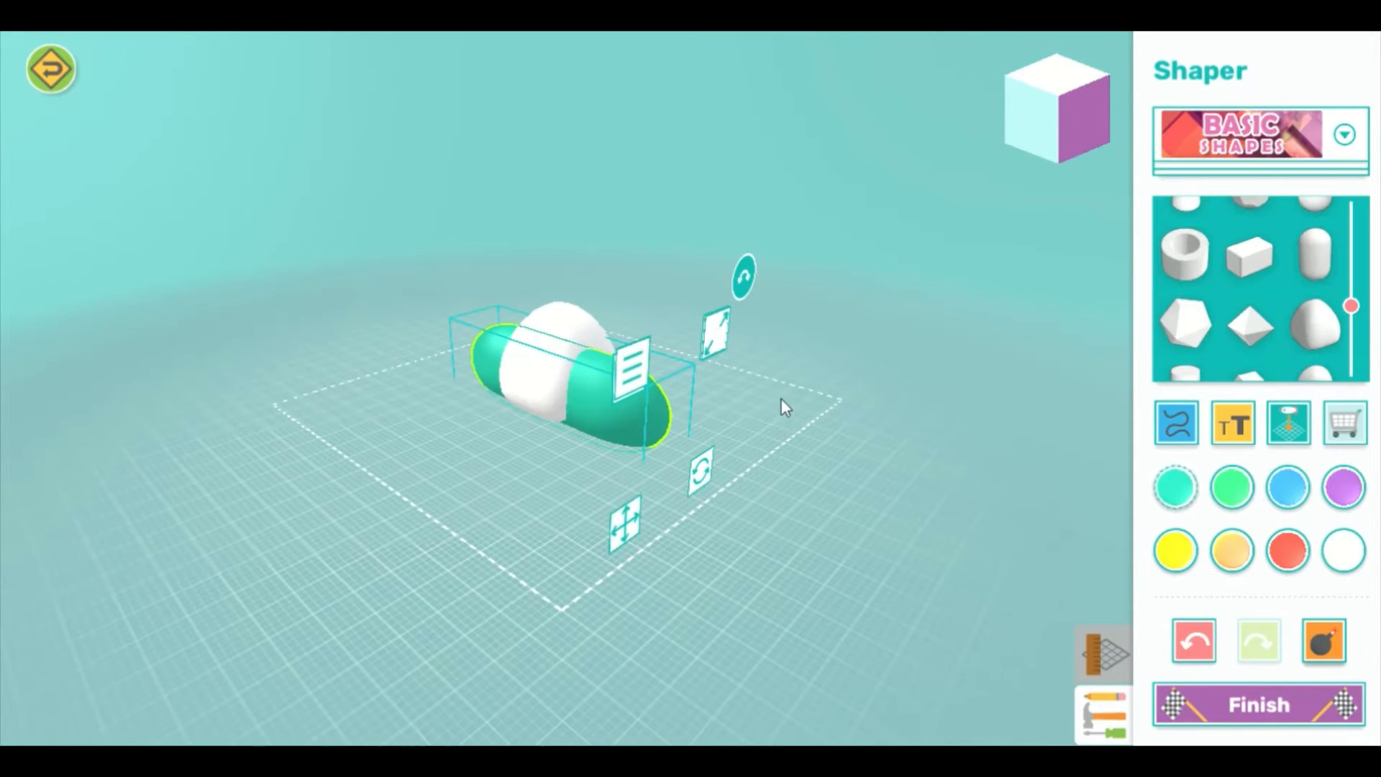
pyautogui.moveTo(782, 398); pyautogui.dragTo(556, 412)
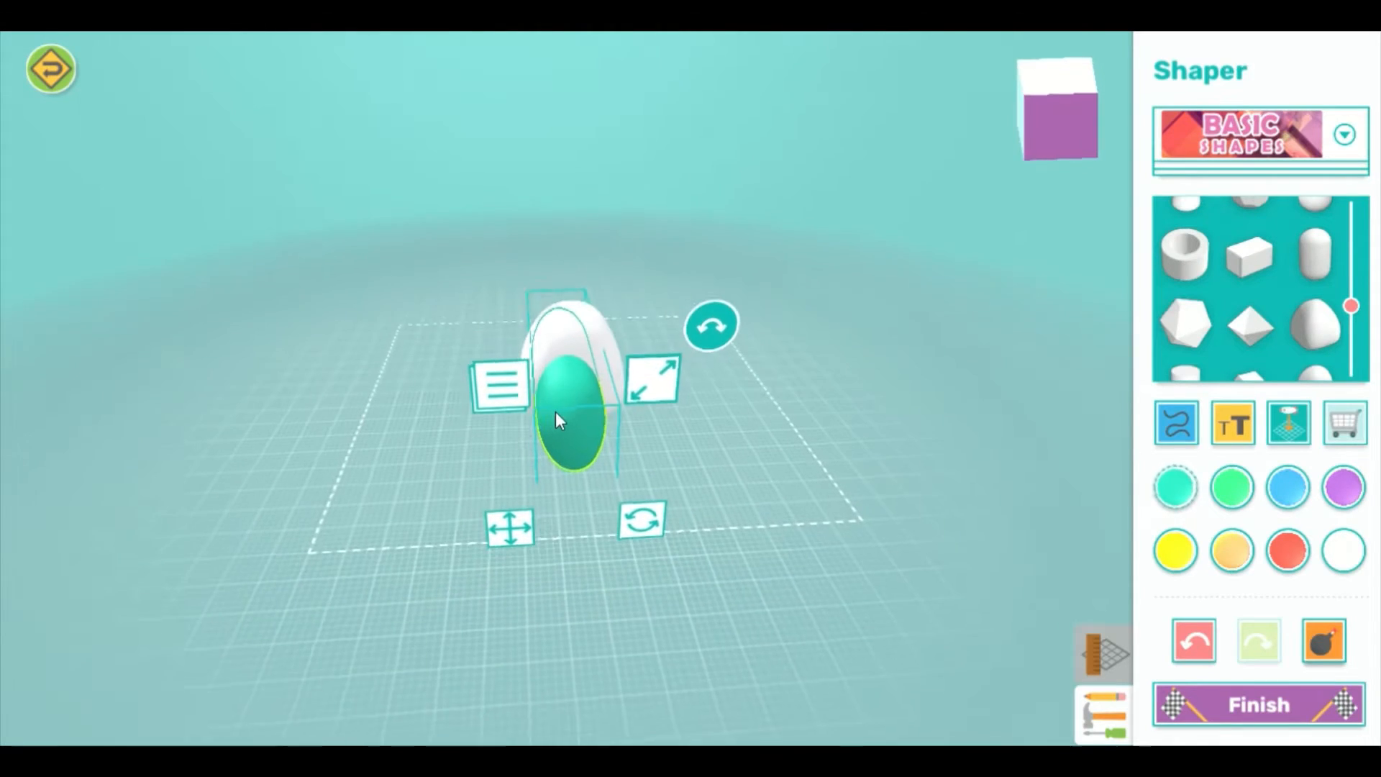
pyautogui.click(502, 389)
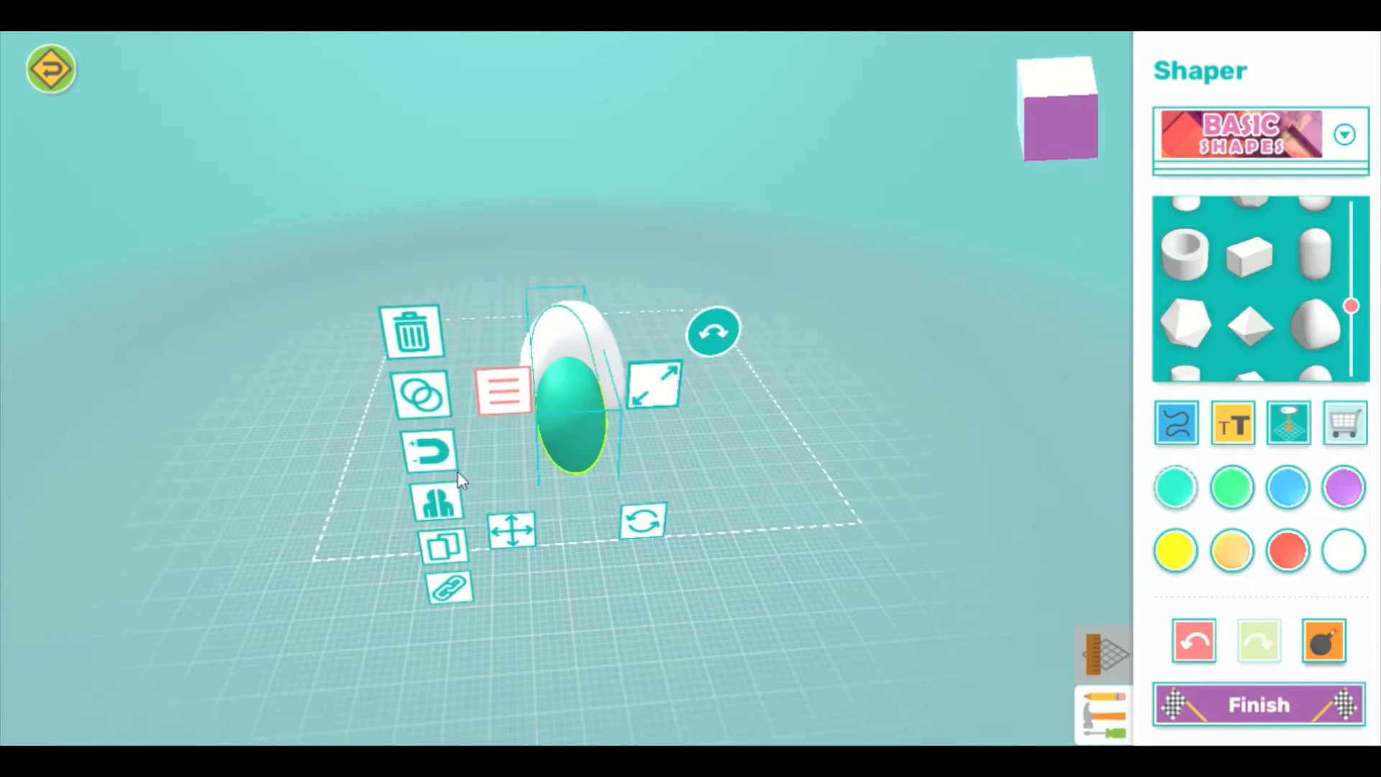
pyautogui.click(440, 550)
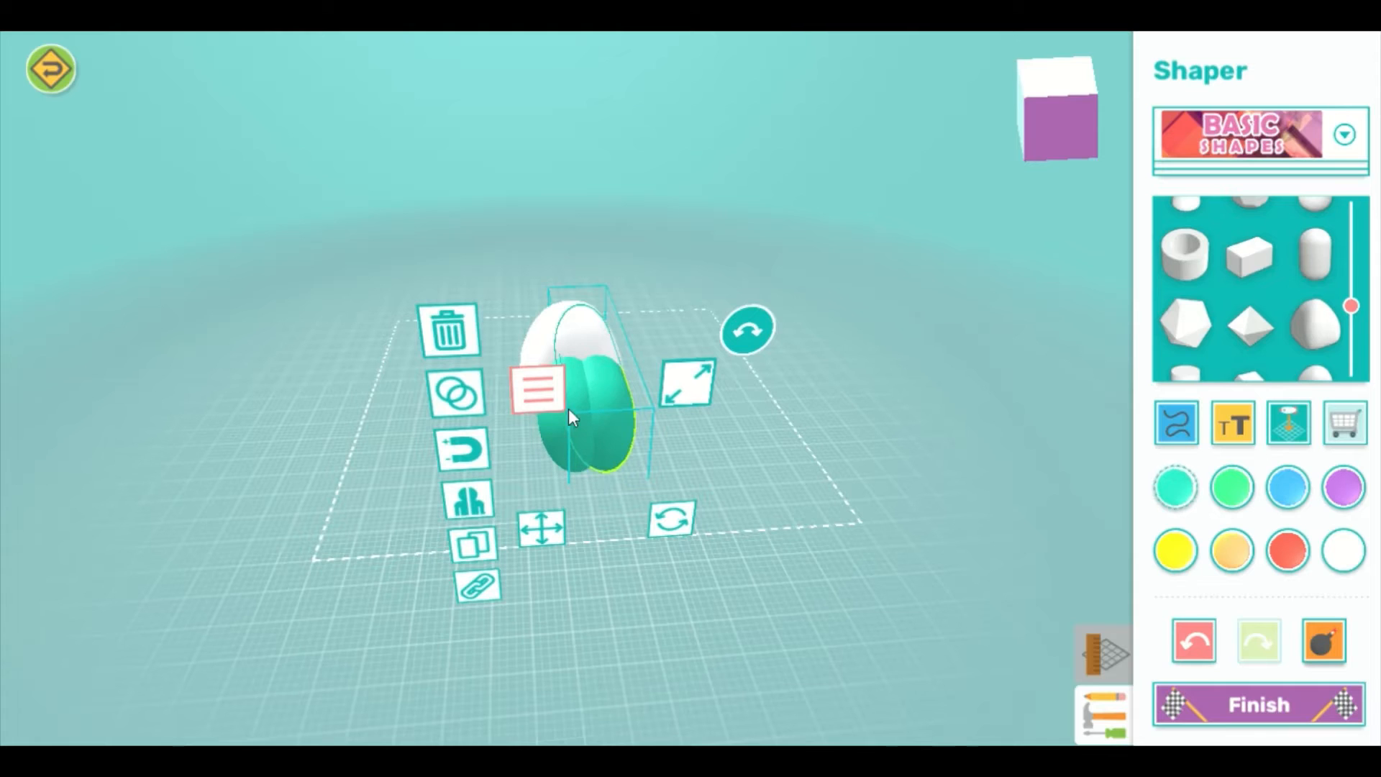
pyautogui.moveTo(541, 529); pyautogui.dragTo(332, 530)
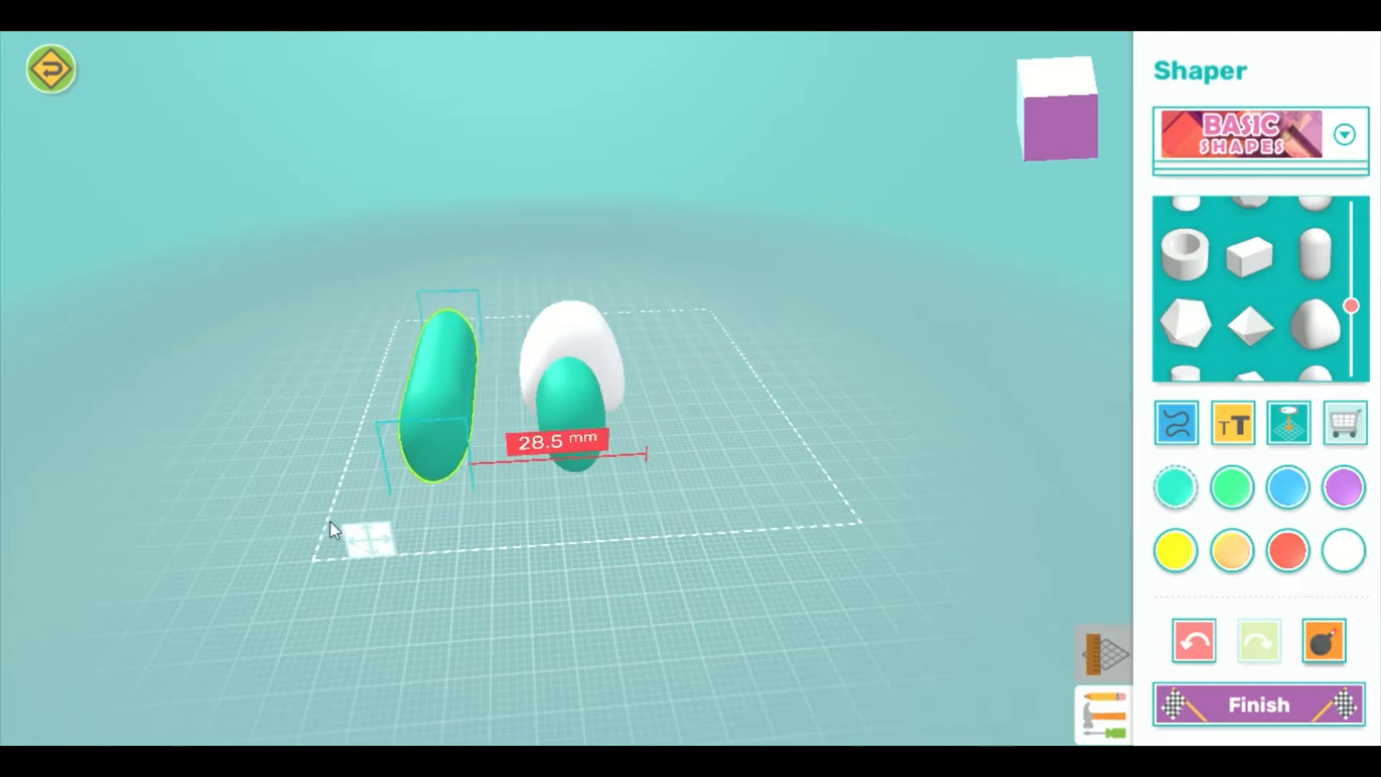
# - Centre the teal capsule within the white shape by moving it to X 0.3 mm and Y -3.9 mm
pyautogui.click(747, 400)
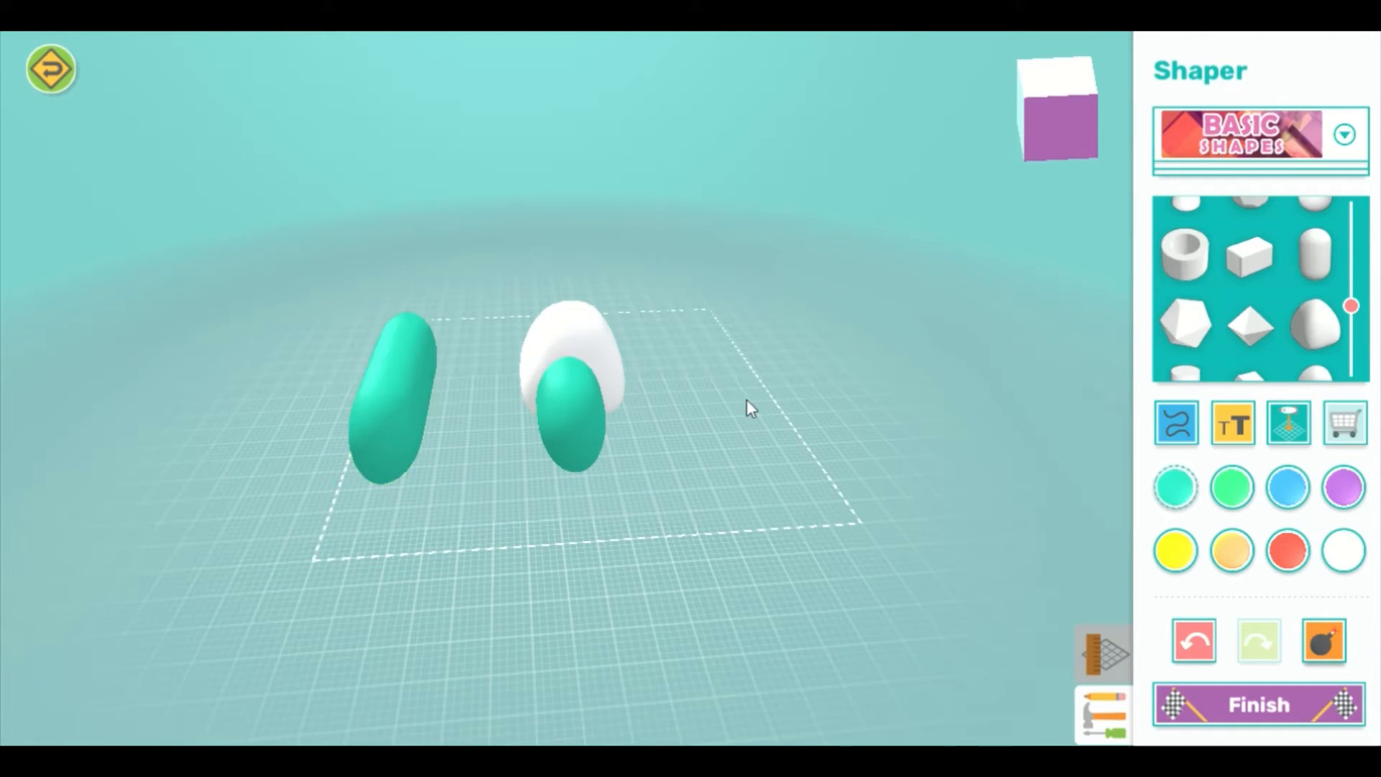
pyautogui.click(564, 415)
pyautogui.click(511, 530)
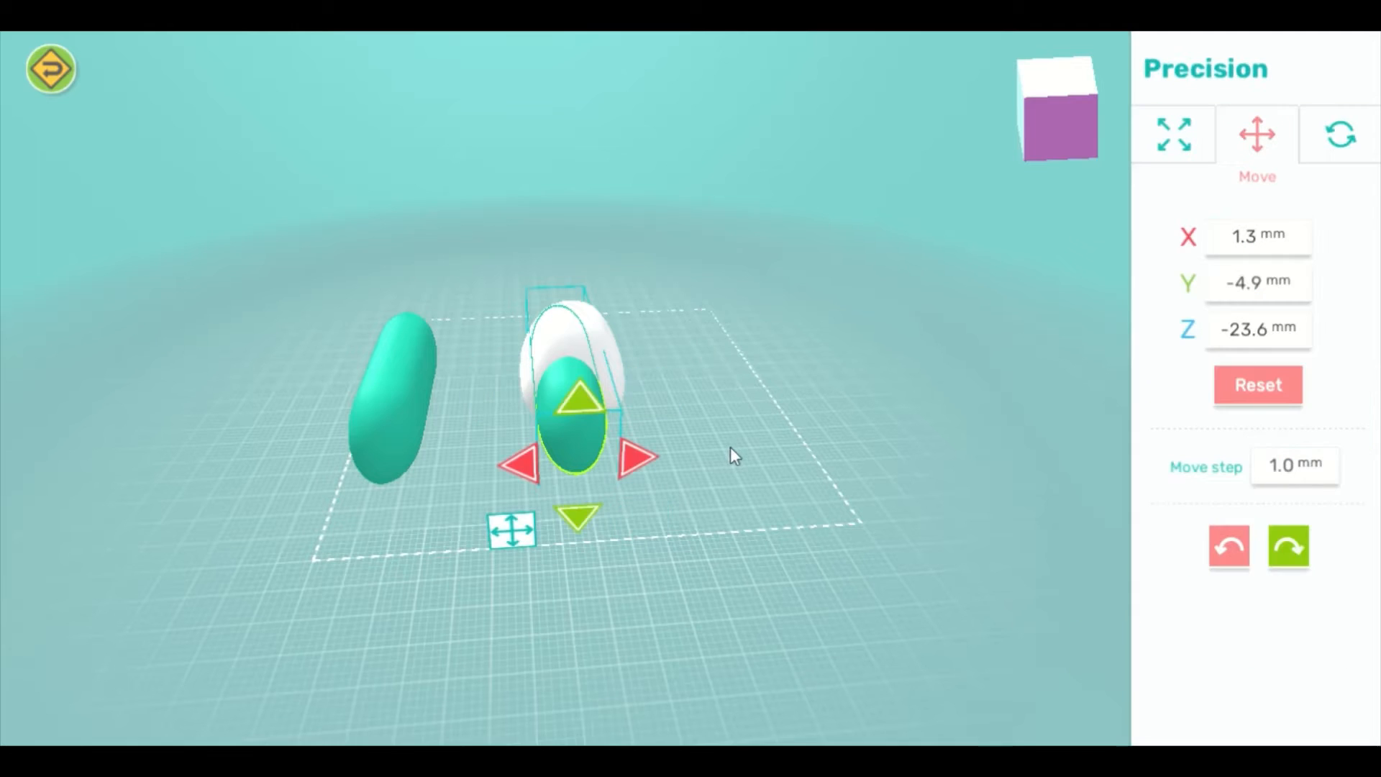
pyautogui.moveTo(731, 446); pyautogui.dragTo(702, 422)
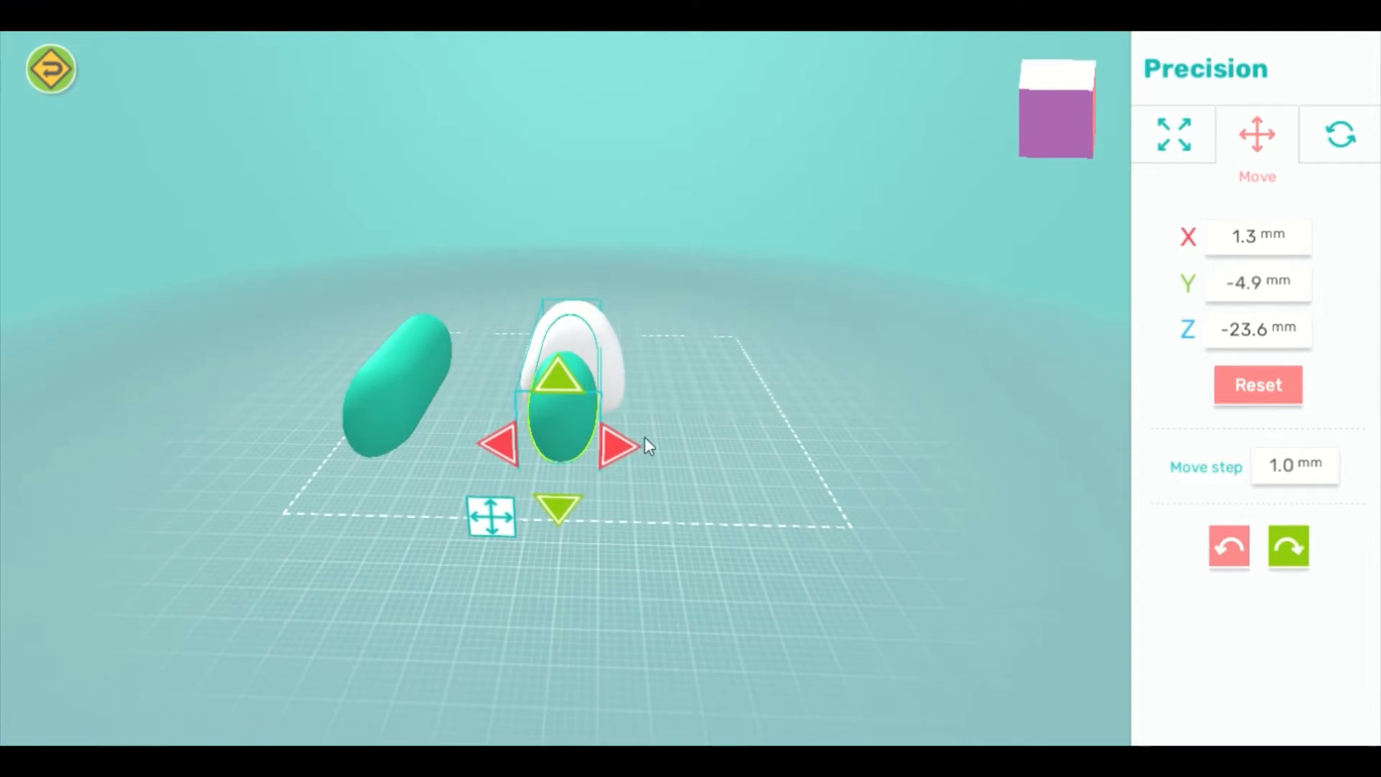
pyautogui.click(623, 448)
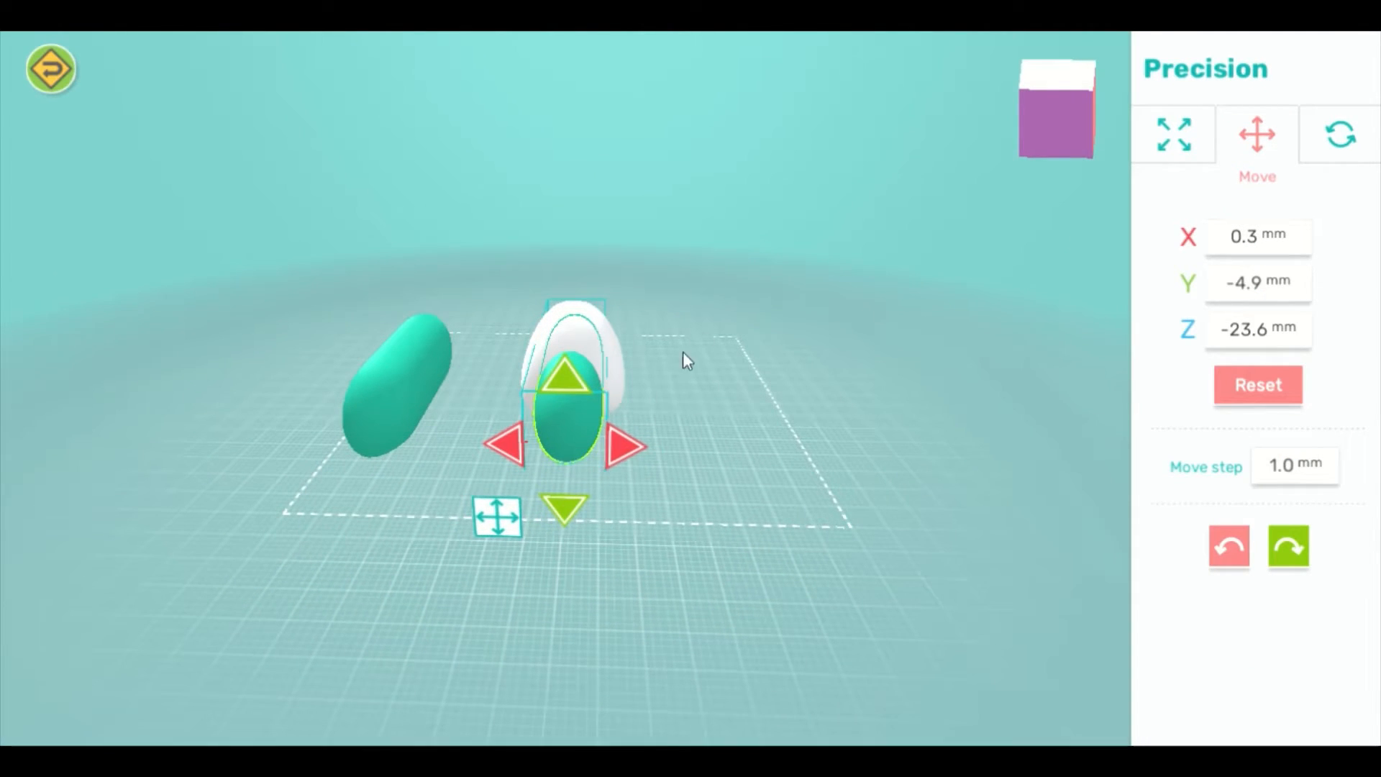
pyautogui.moveTo(684, 352); pyautogui.dragTo(783, 410)
pyautogui.moveTo(646, 479); pyautogui.dragTo(624, 373)
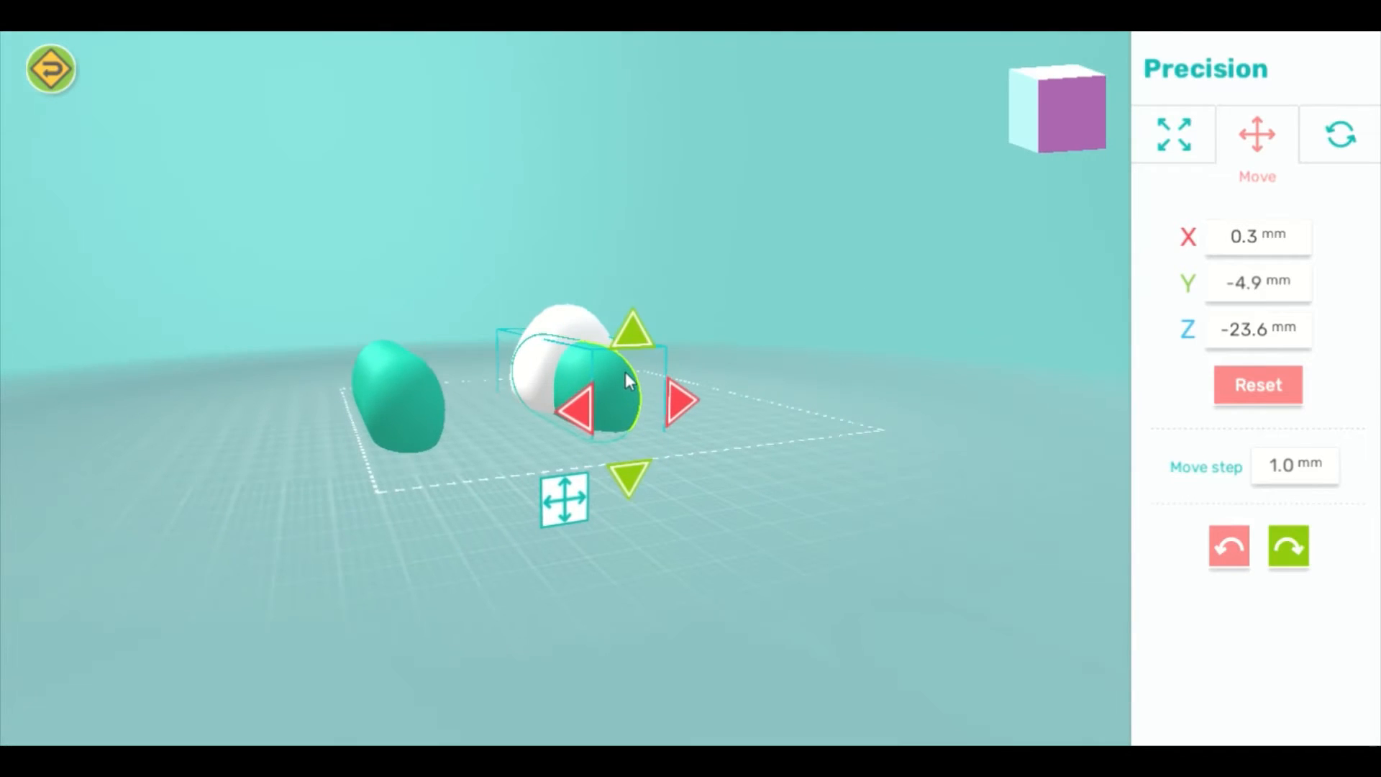
pyautogui.click(629, 477)
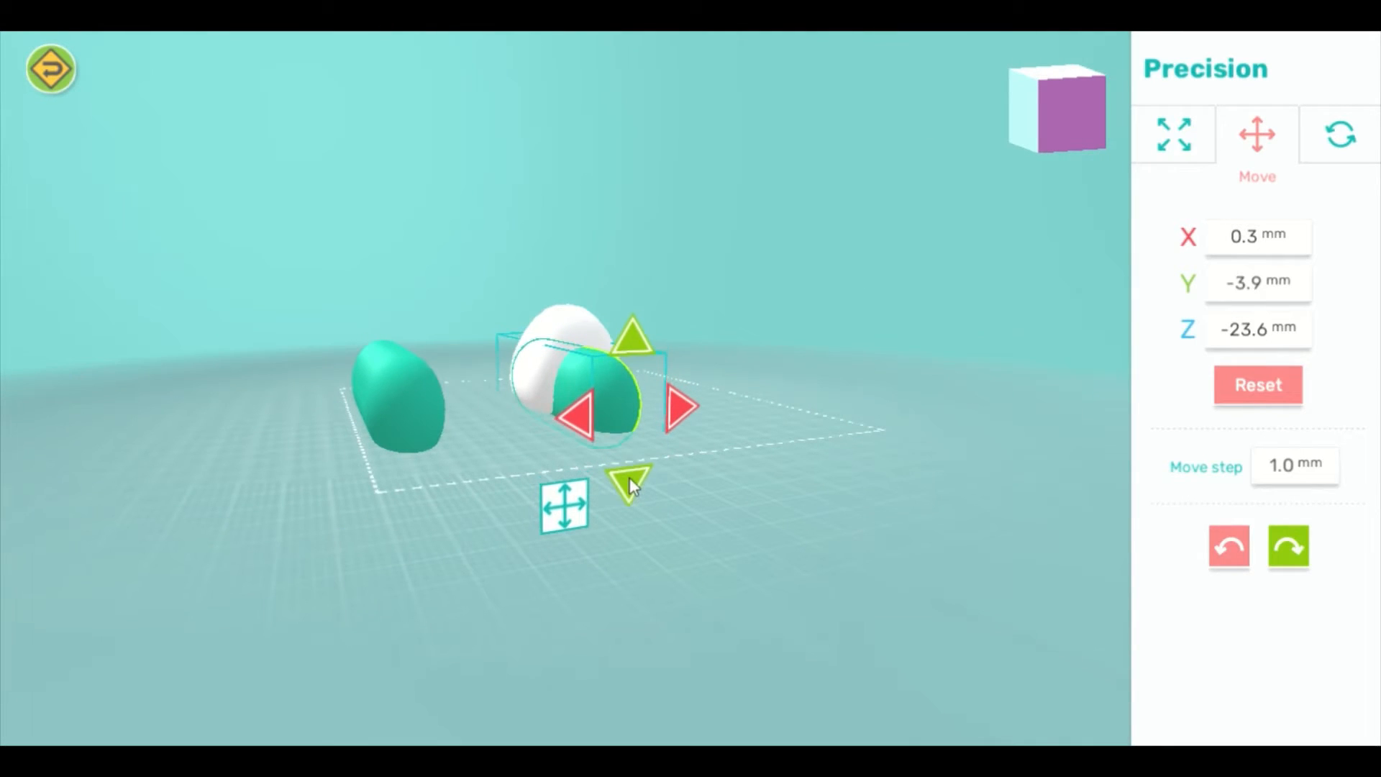
pyautogui.click(774, 321)
pyautogui.click(603, 383)
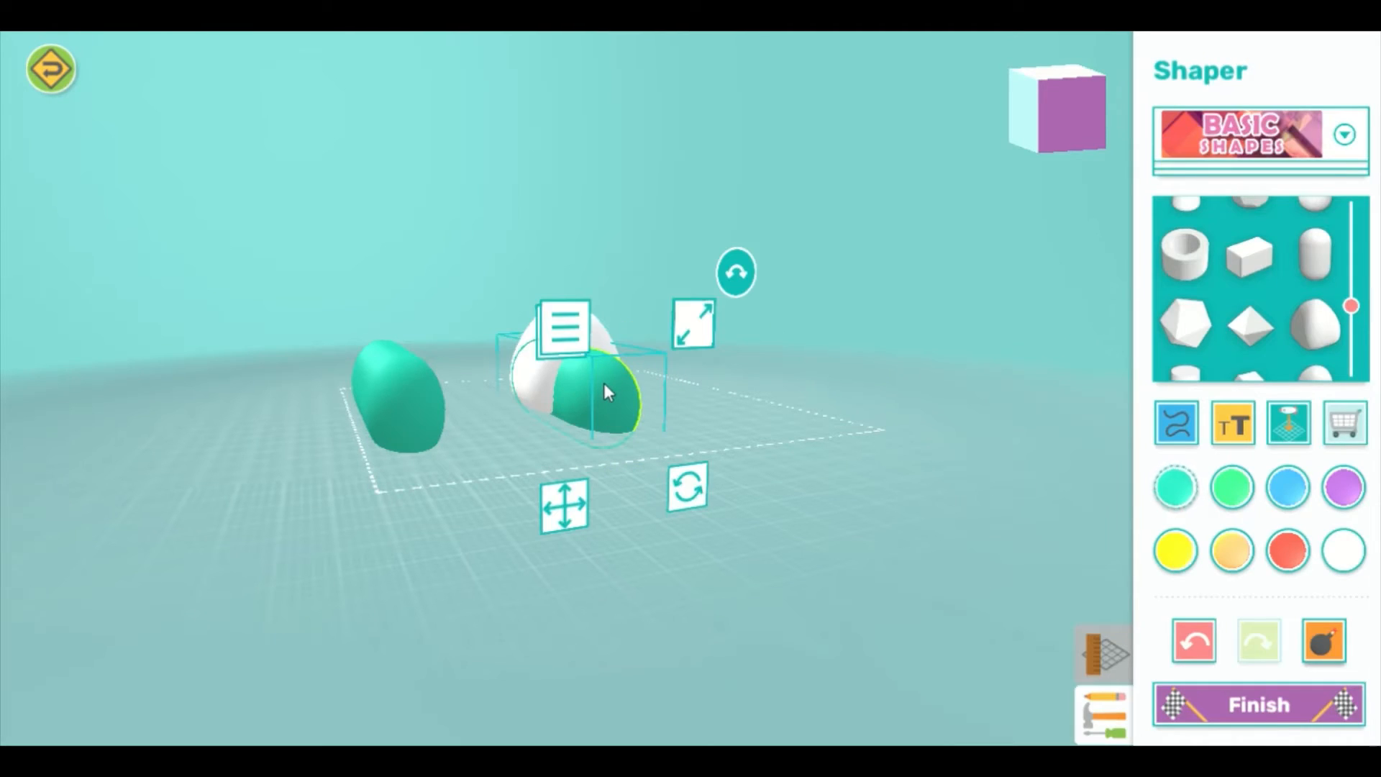
pyautogui.click(563, 317)
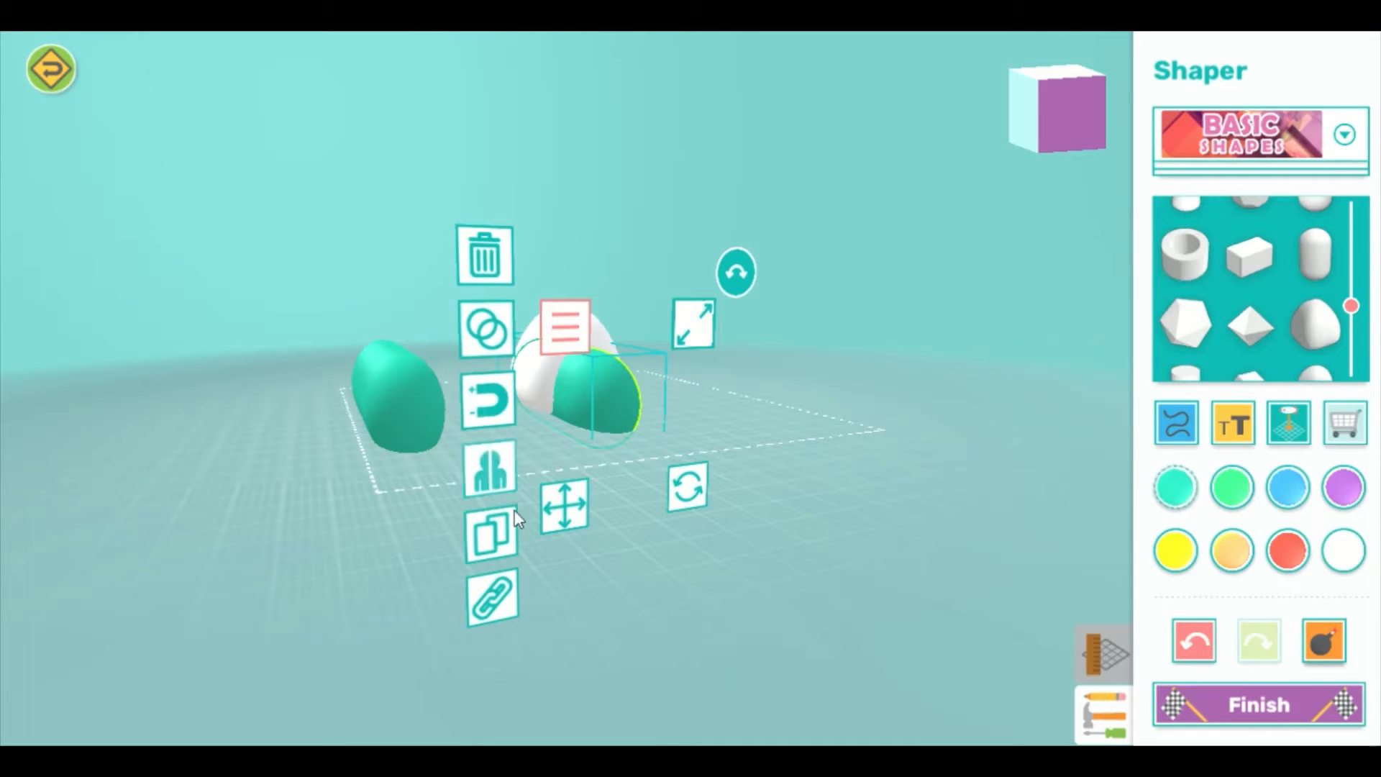
pyautogui.click(514, 534)
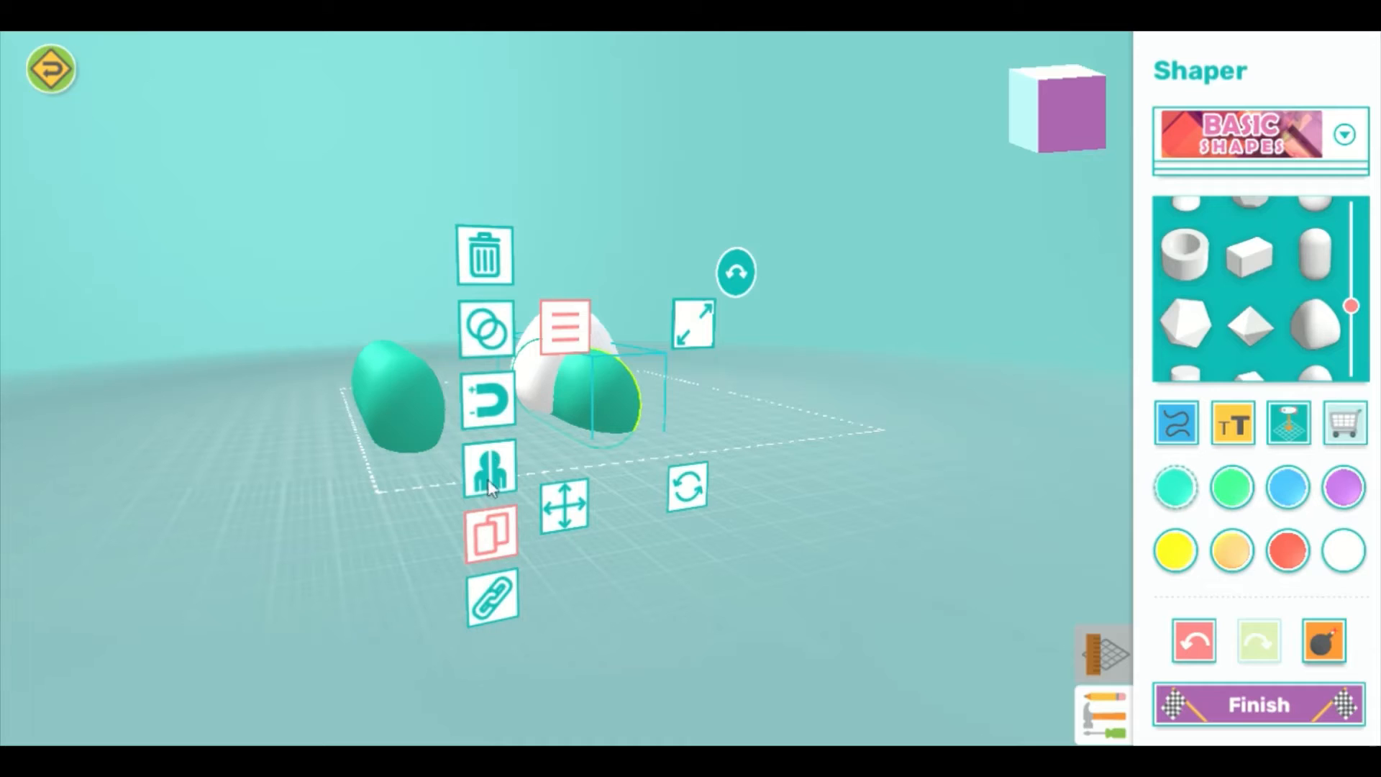
pyautogui.click(494, 333)
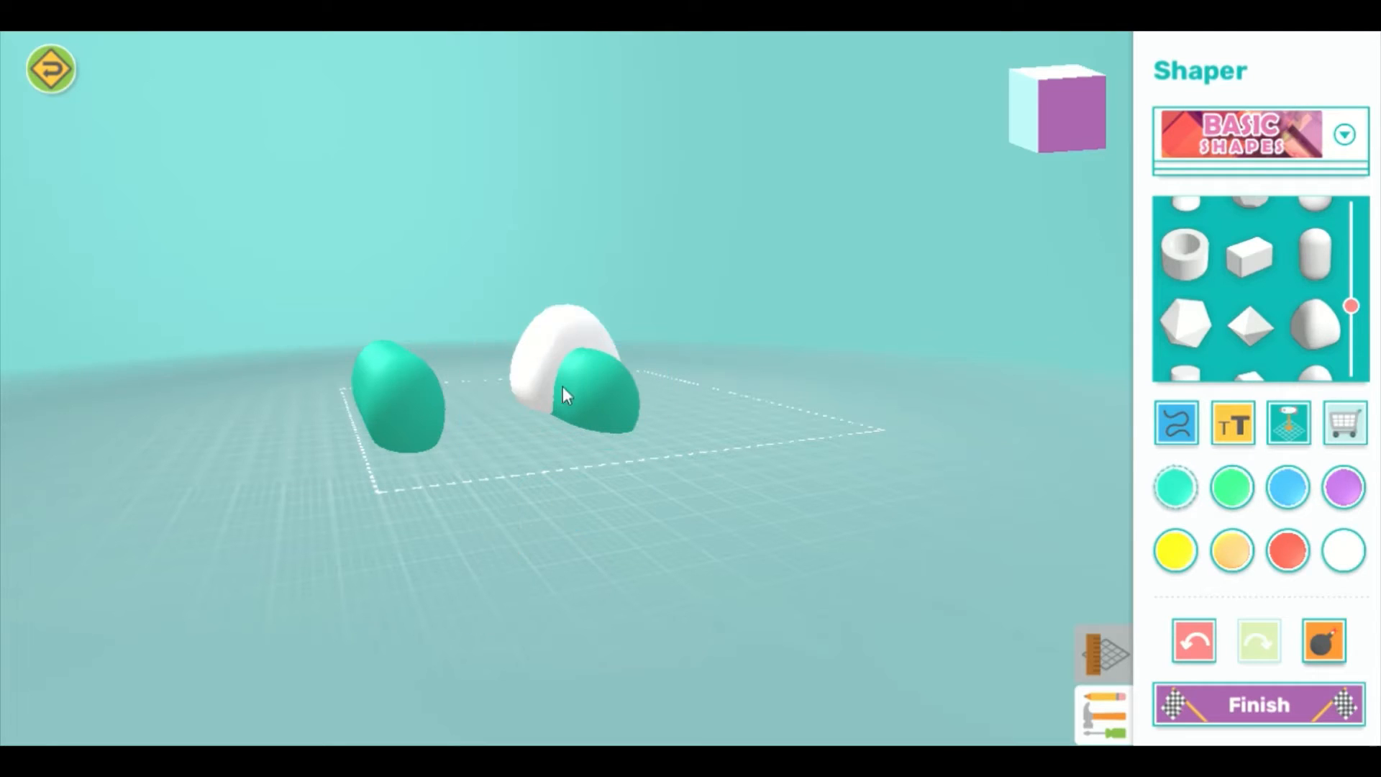
# - Cut a hole through the white shape using the embedded teal capsule, with the Hole cut type
pyautogui.click(616, 415)
pyautogui.click(566, 329)
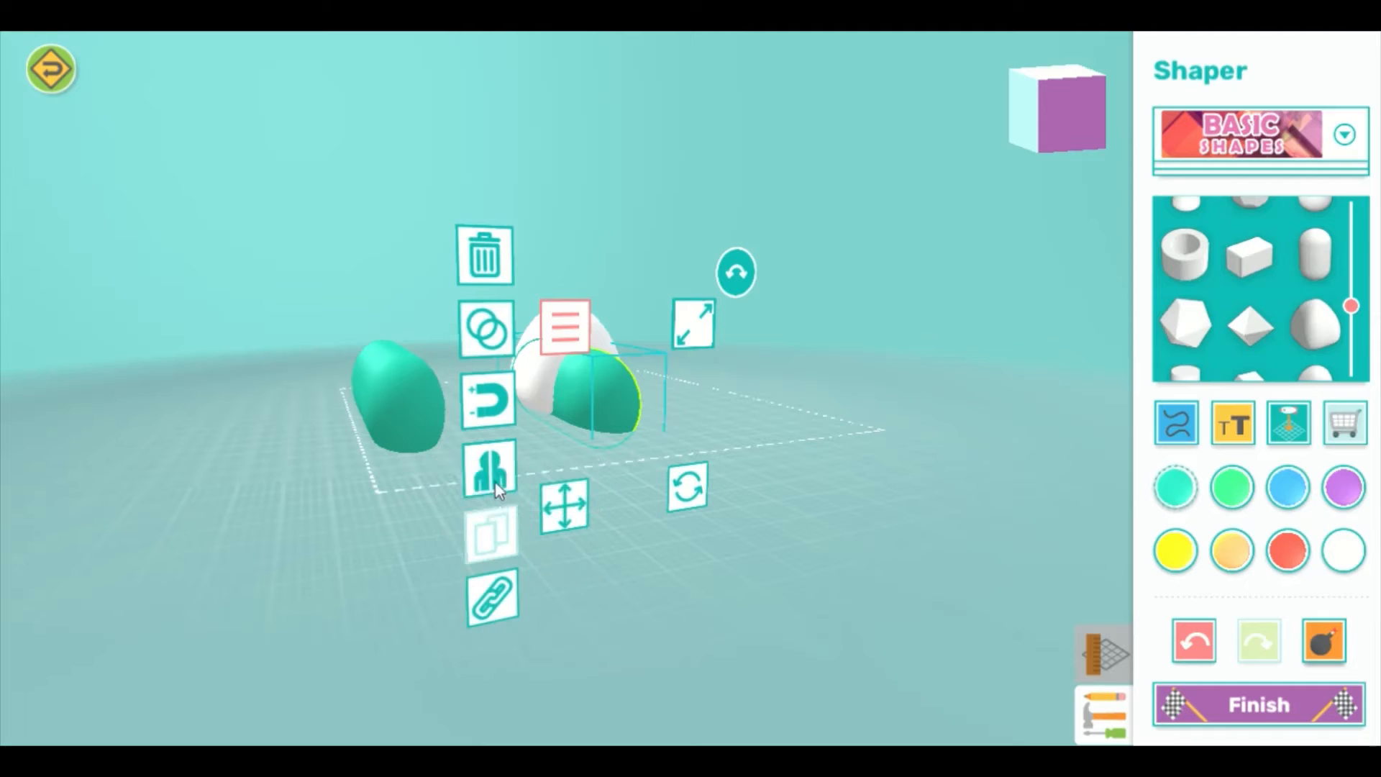
pyautogui.click(495, 348)
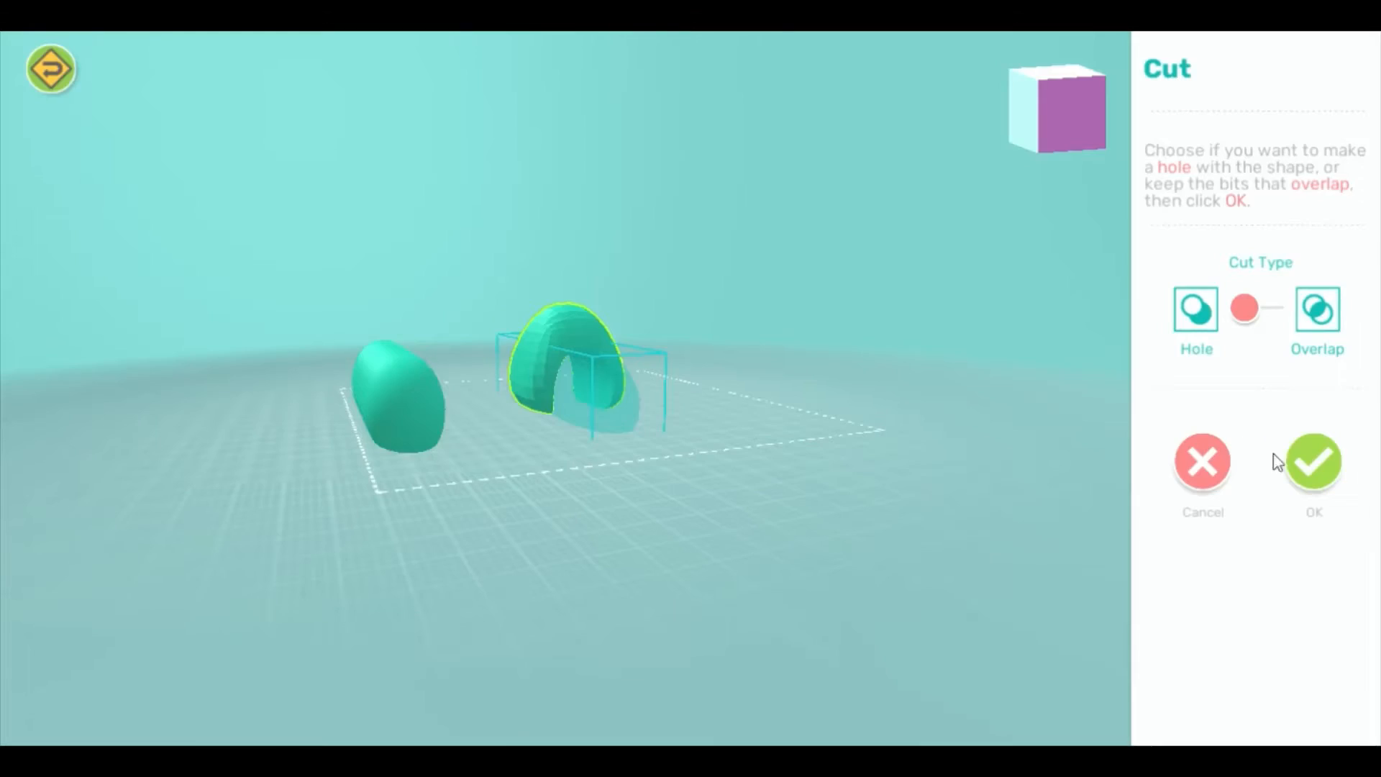
pyautogui.click(1339, 463)
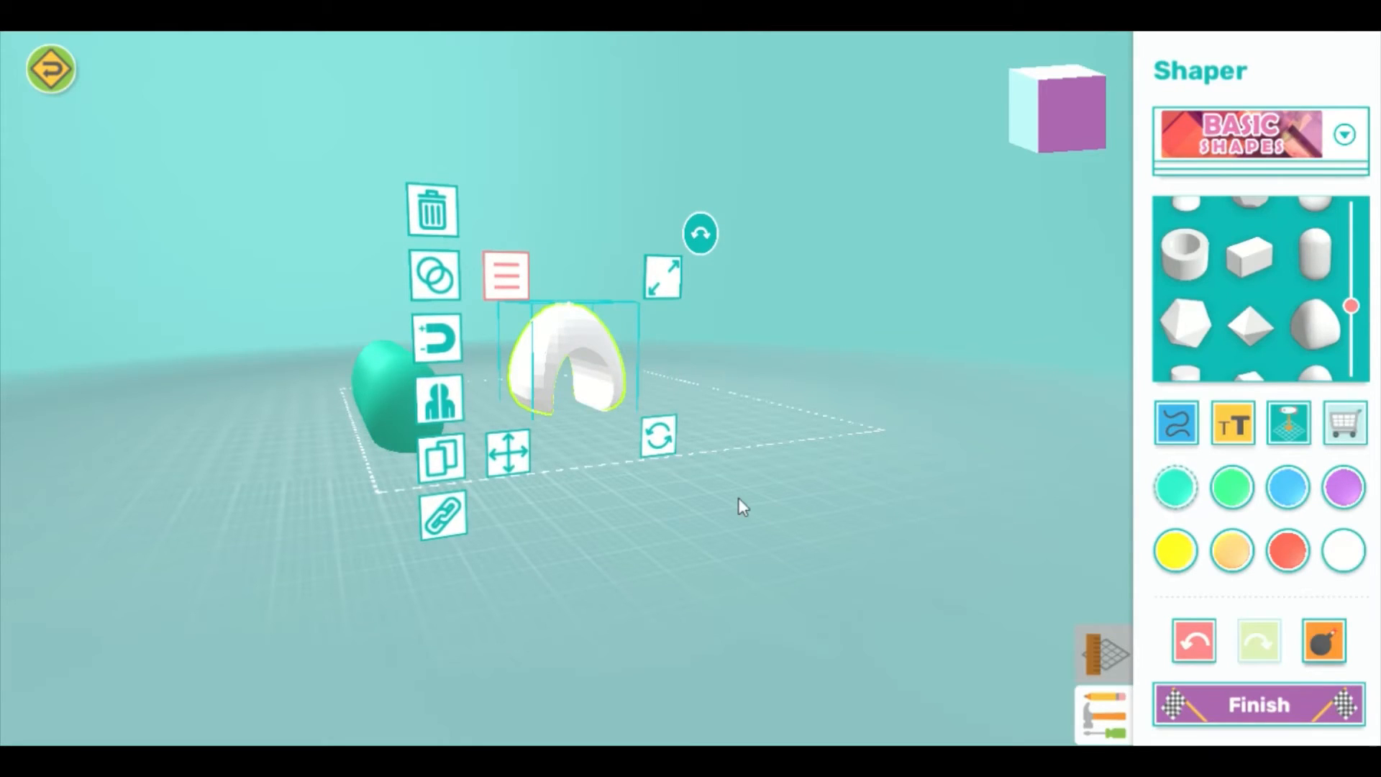
# - Rotate the hollowed white shape to 270° around the Z axis so that its opening faces sideways
pyautogui.moveTo(738, 498); pyautogui.dragTo(987, 508)
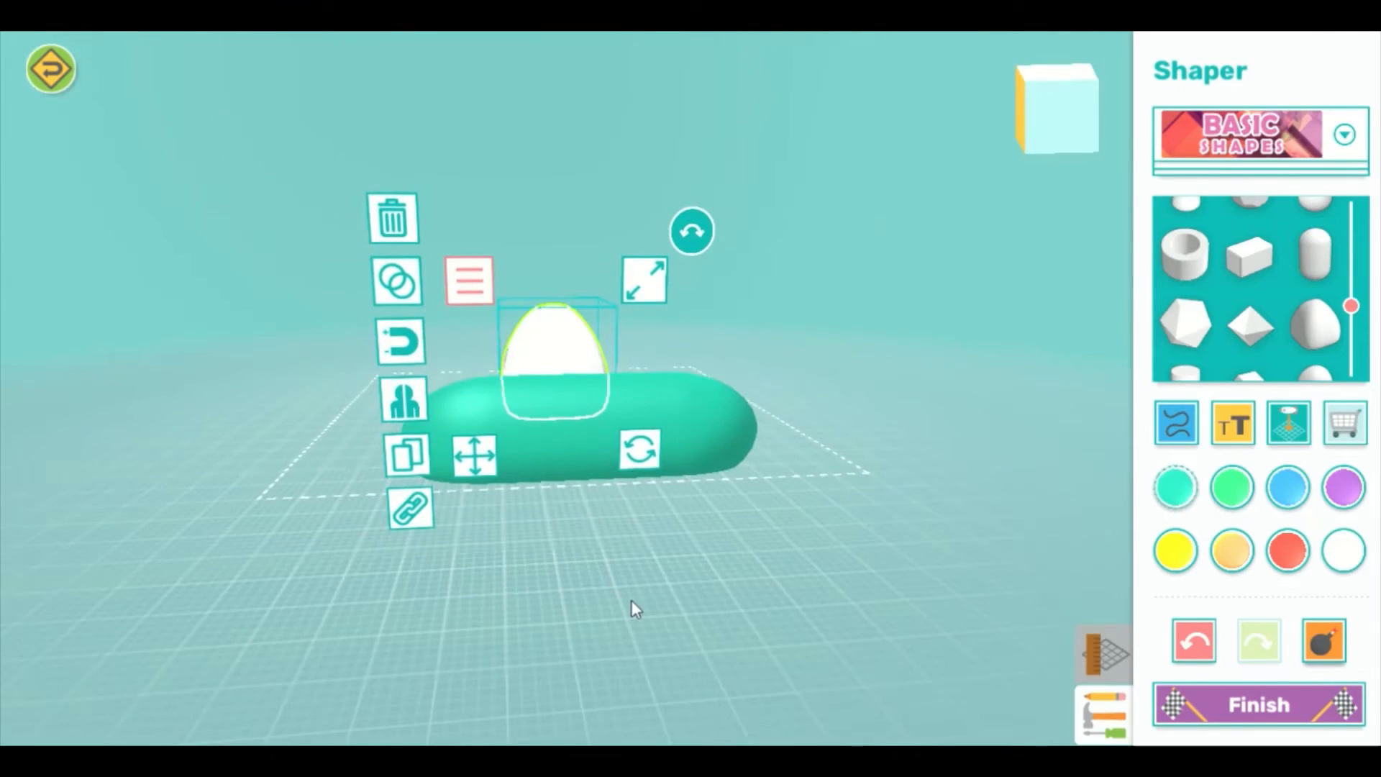
pyautogui.moveTo(632, 600); pyautogui.dragTo(909, 617)
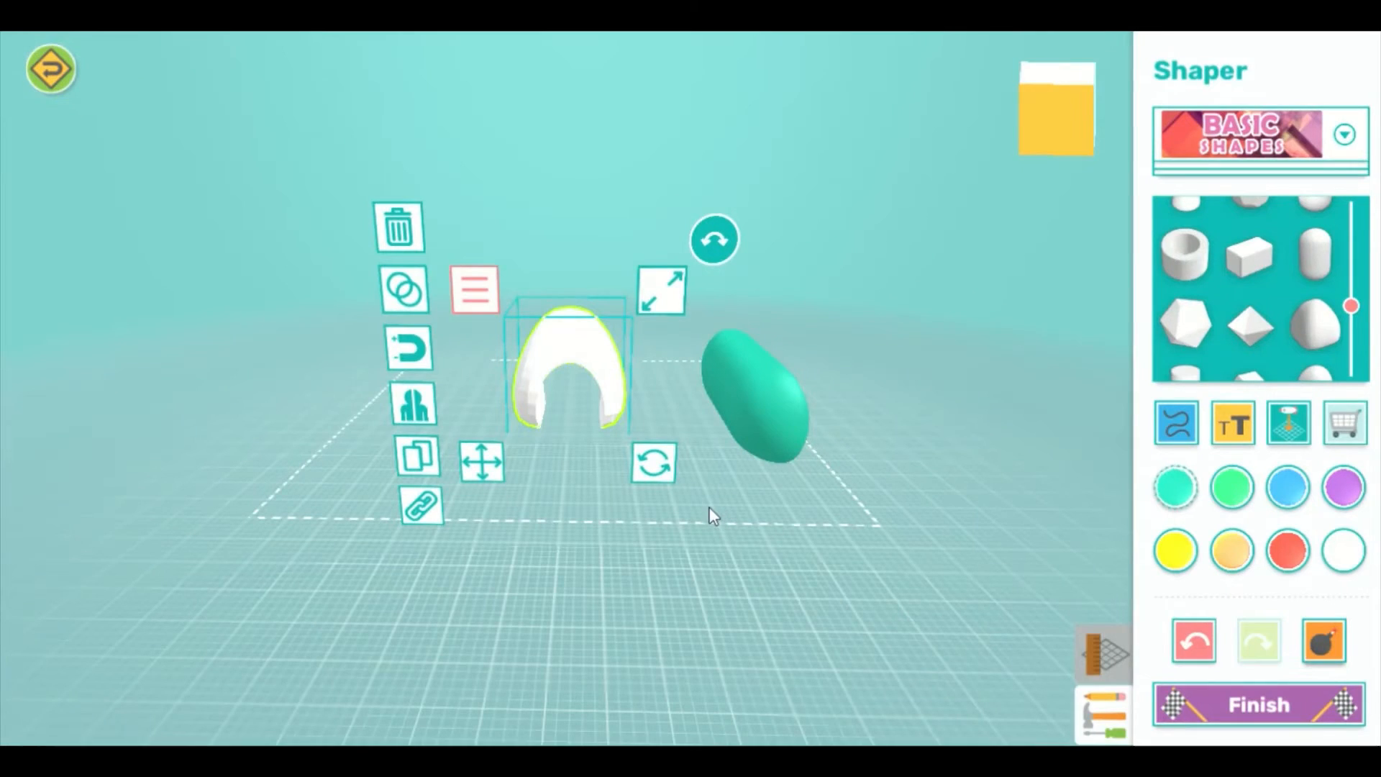
pyautogui.click(670, 478)
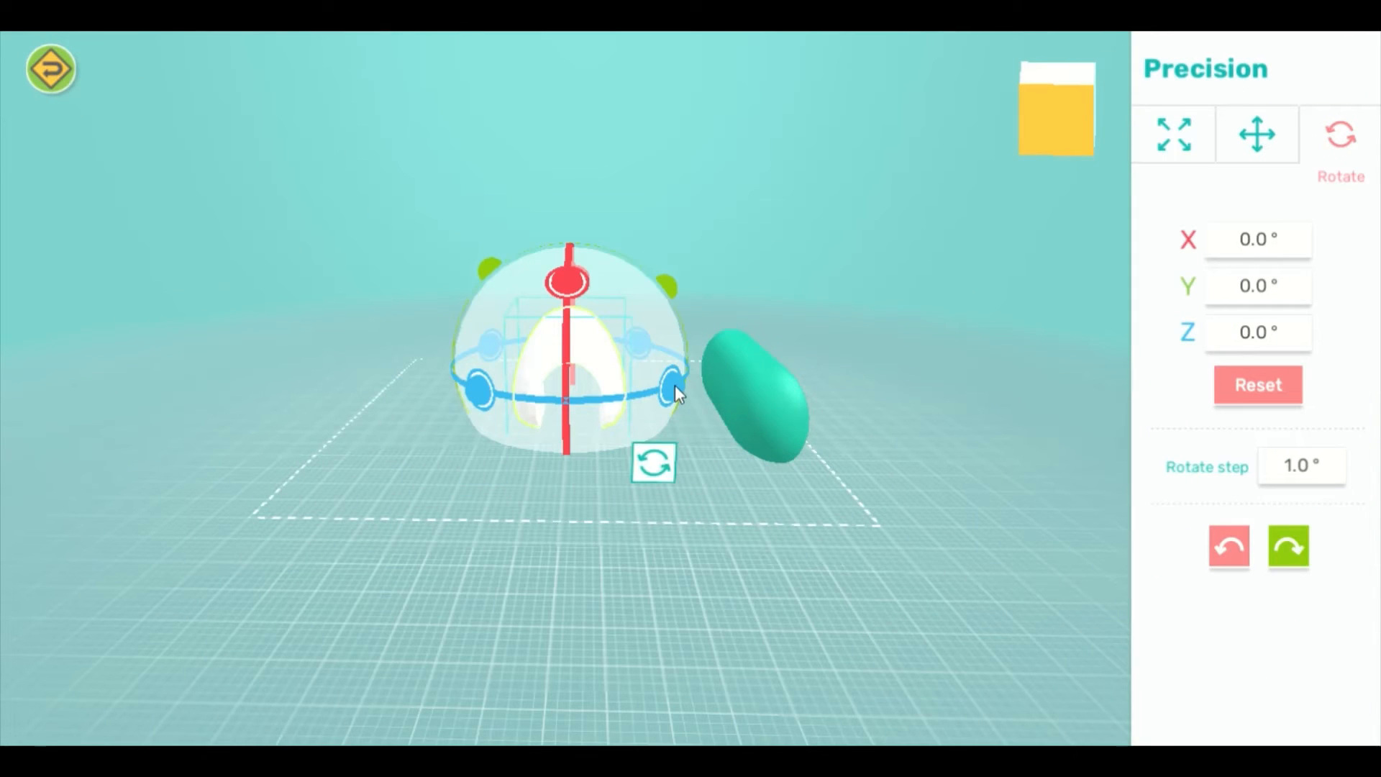
pyautogui.moveTo(675, 386); pyautogui.dragTo(449, 411)
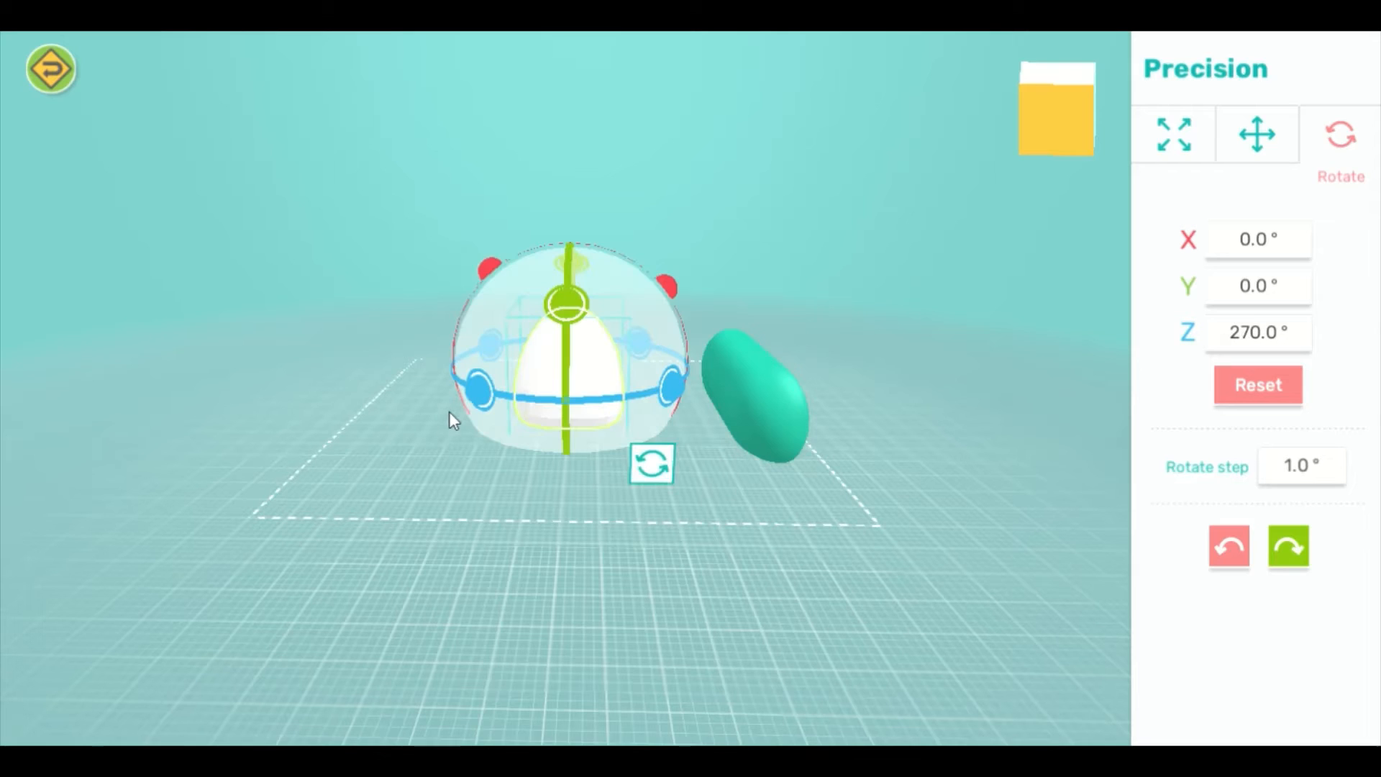
pyautogui.click(787, 491)
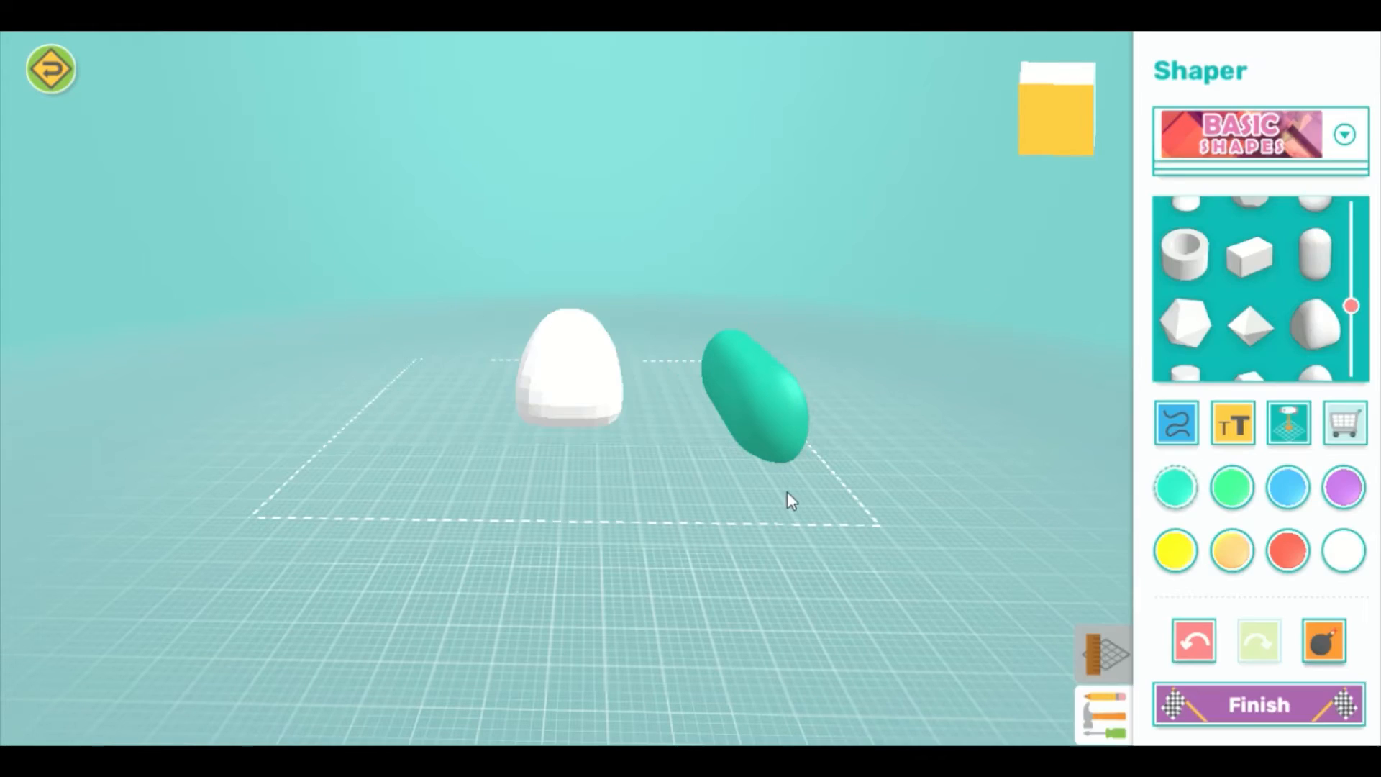
# - Try to turn the remaining teal capsule a quarter turn horizontally, so that it points towards the white shape
pyautogui.click(775, 433)
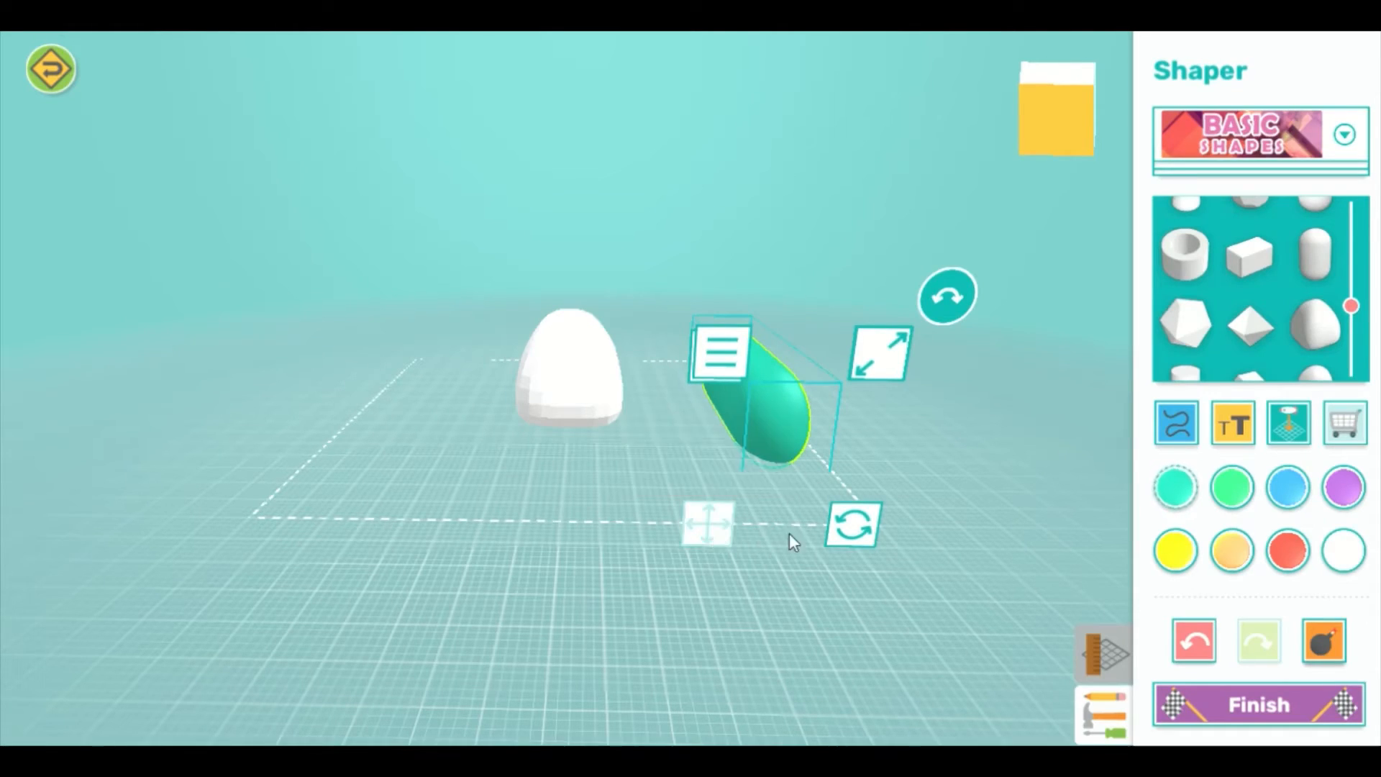
pyautogui.click(852, 514)
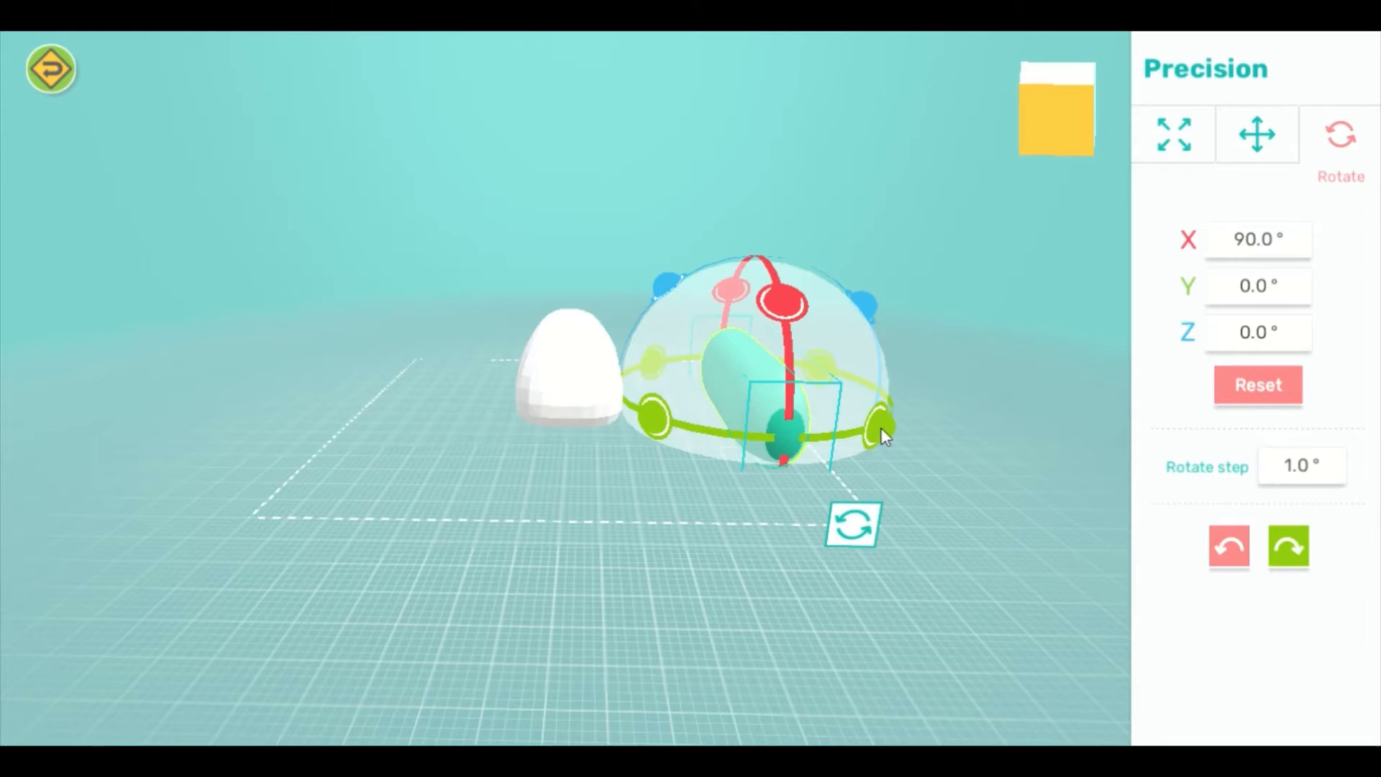
pyautogui.moveTo(895, 434); pyautogui.dragTo(671, 438)
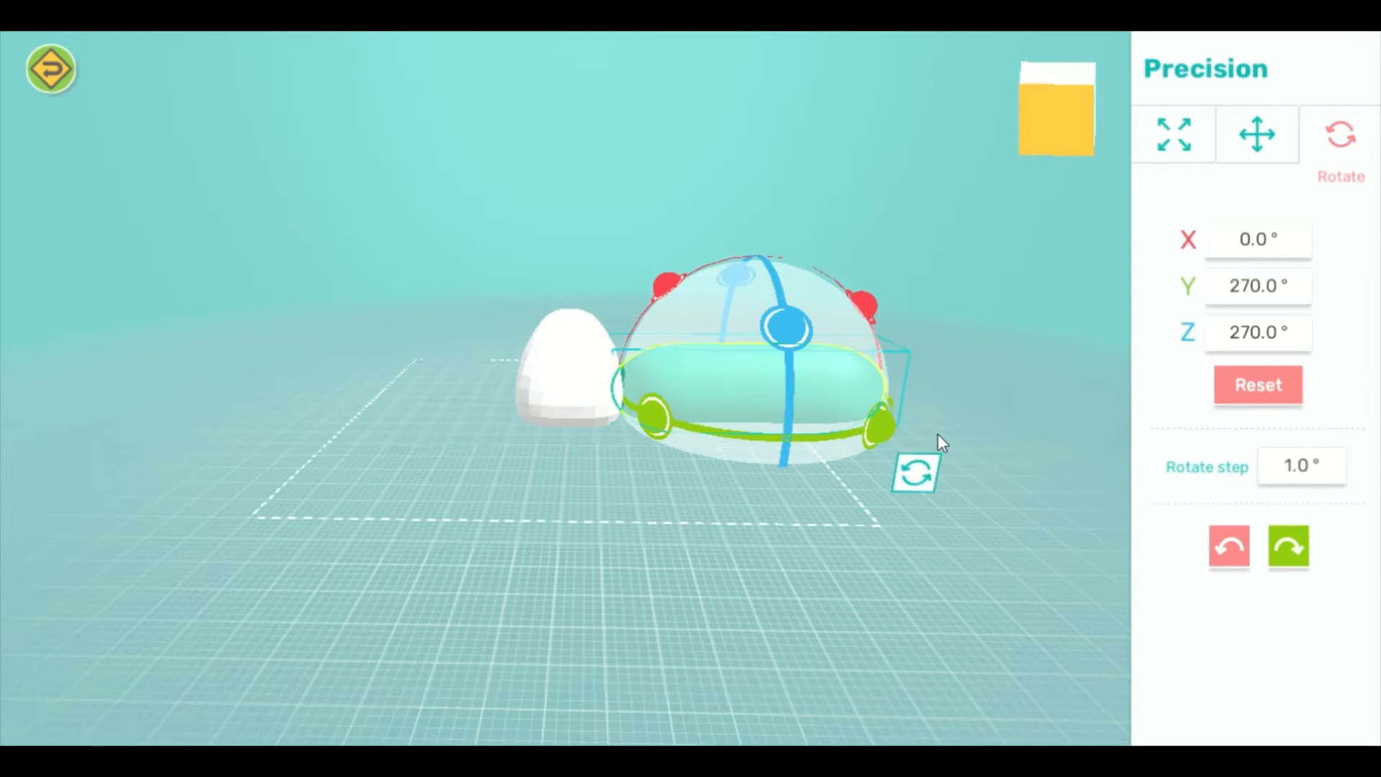
# - Try to move the turned capsule through the white shape to Z -27.9 mm, and undo both the move and the rotation
pyautogui.moveTo(938, 434); pyautogui.dragTo(925, 568)
pyautogui.click(801, 435)
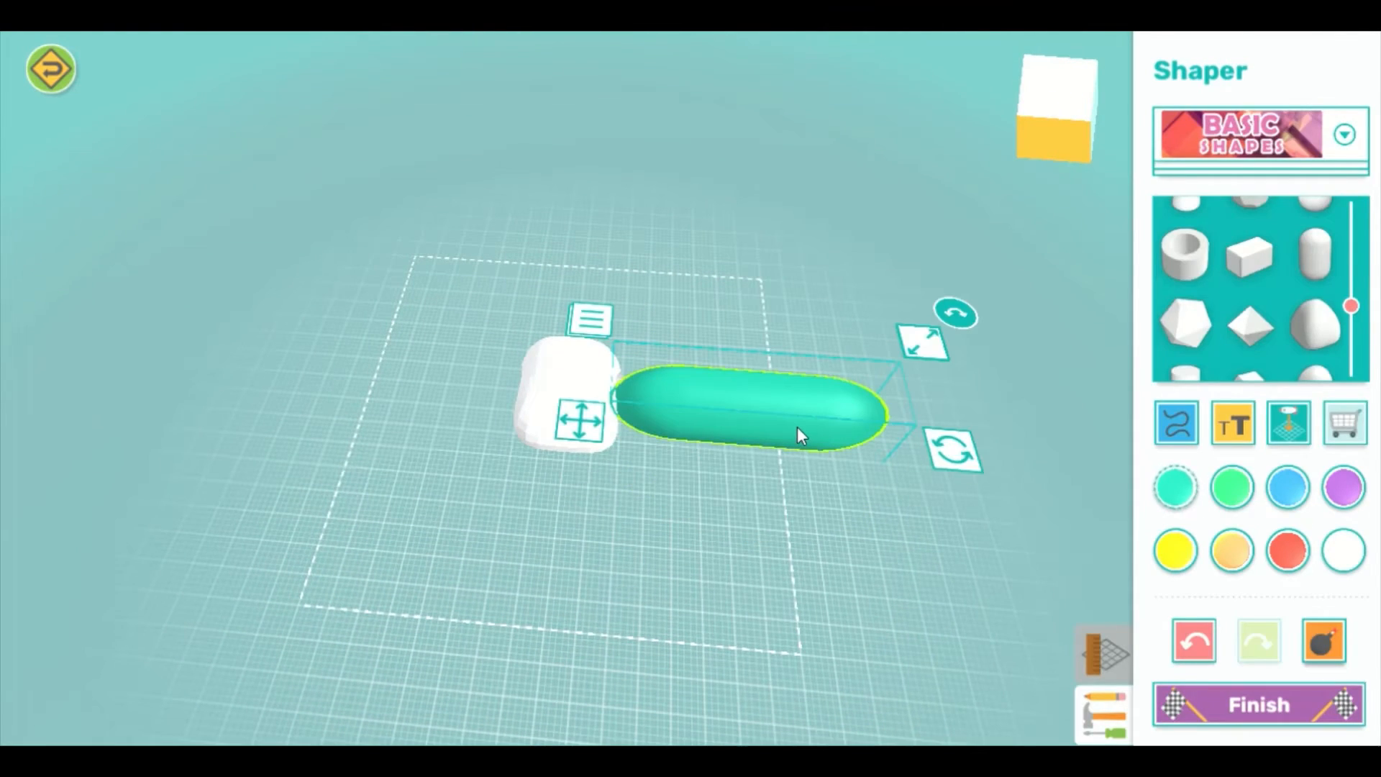
pyautogui.click(576, 426)
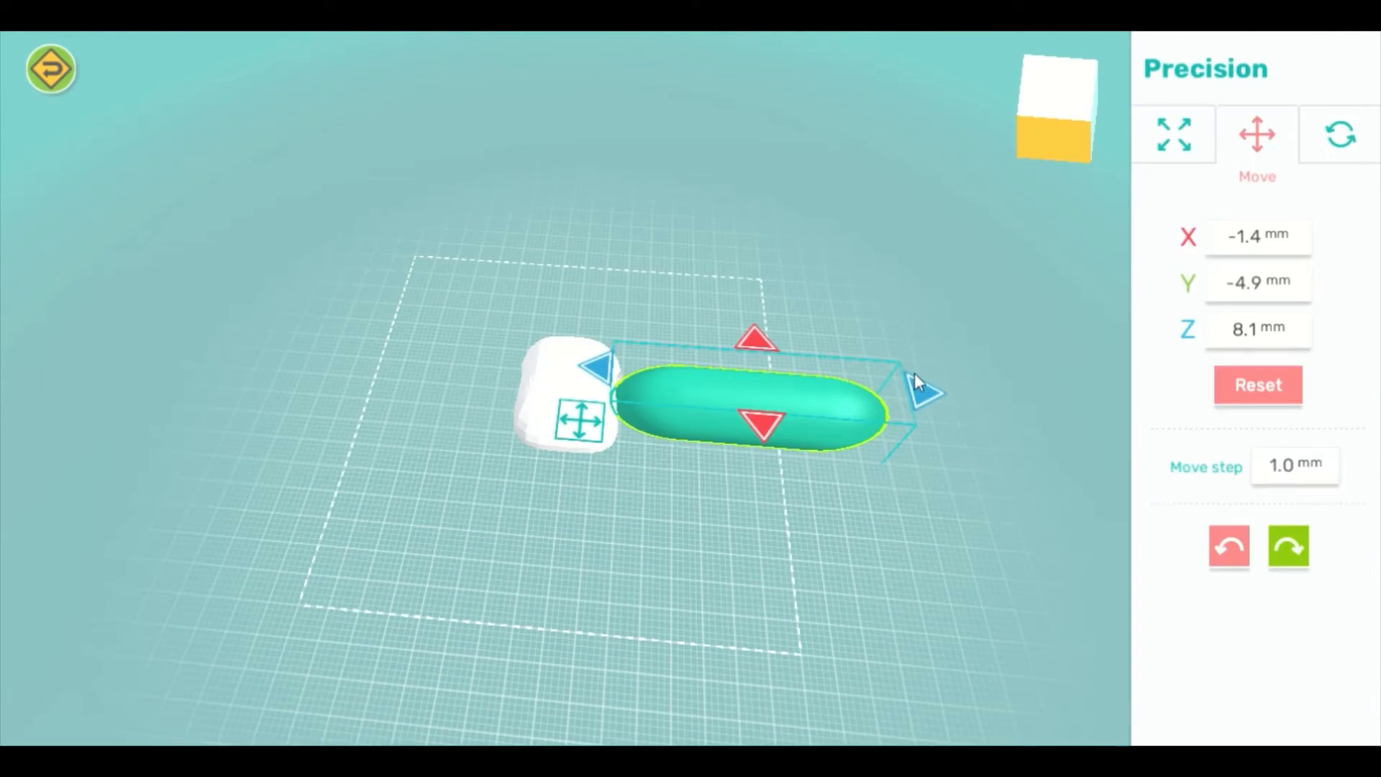
pyautogui.moveTo(598, 368); pyautogui.dragTo(389, 372)
pyautogui.moveTo(736, 257); pyautogui.dragTo(765, 167)
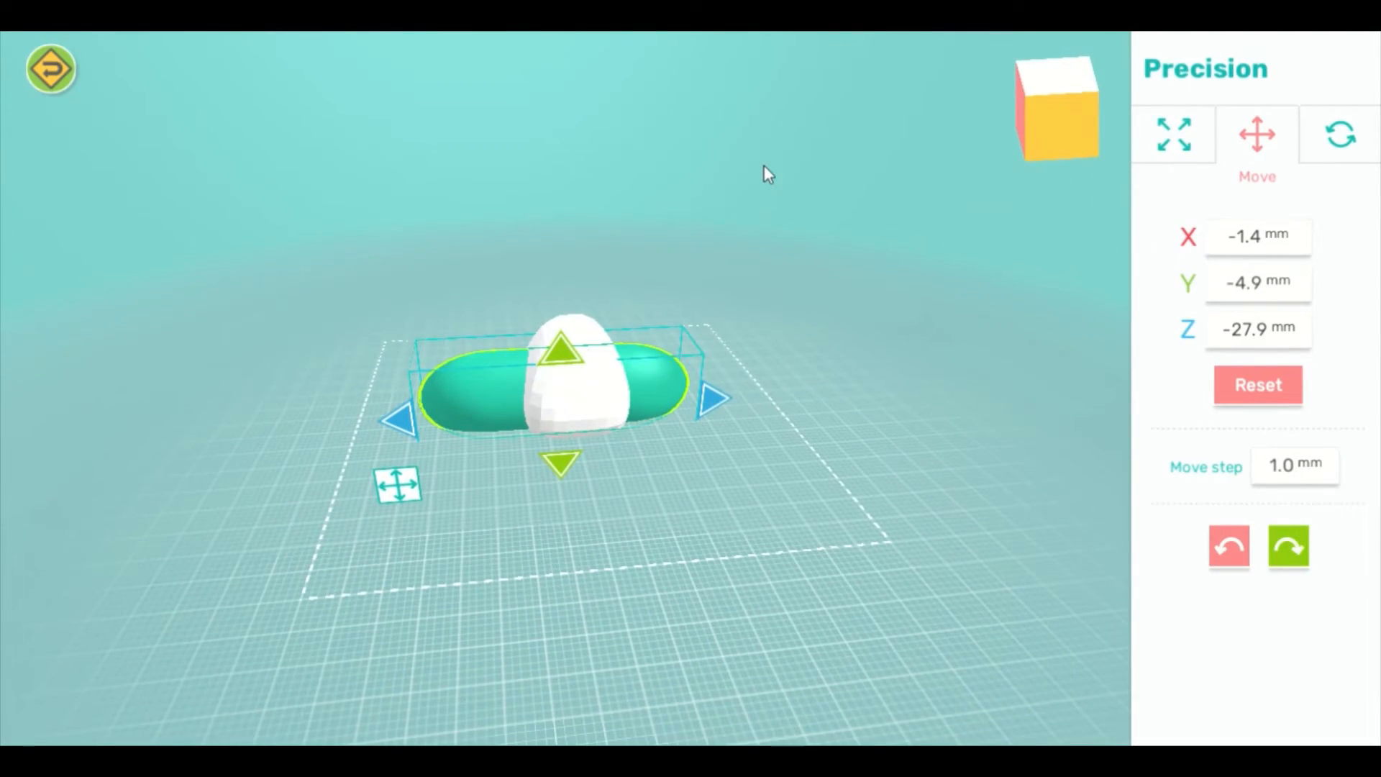
pyautogui.hotkey('ctrl', 'z')
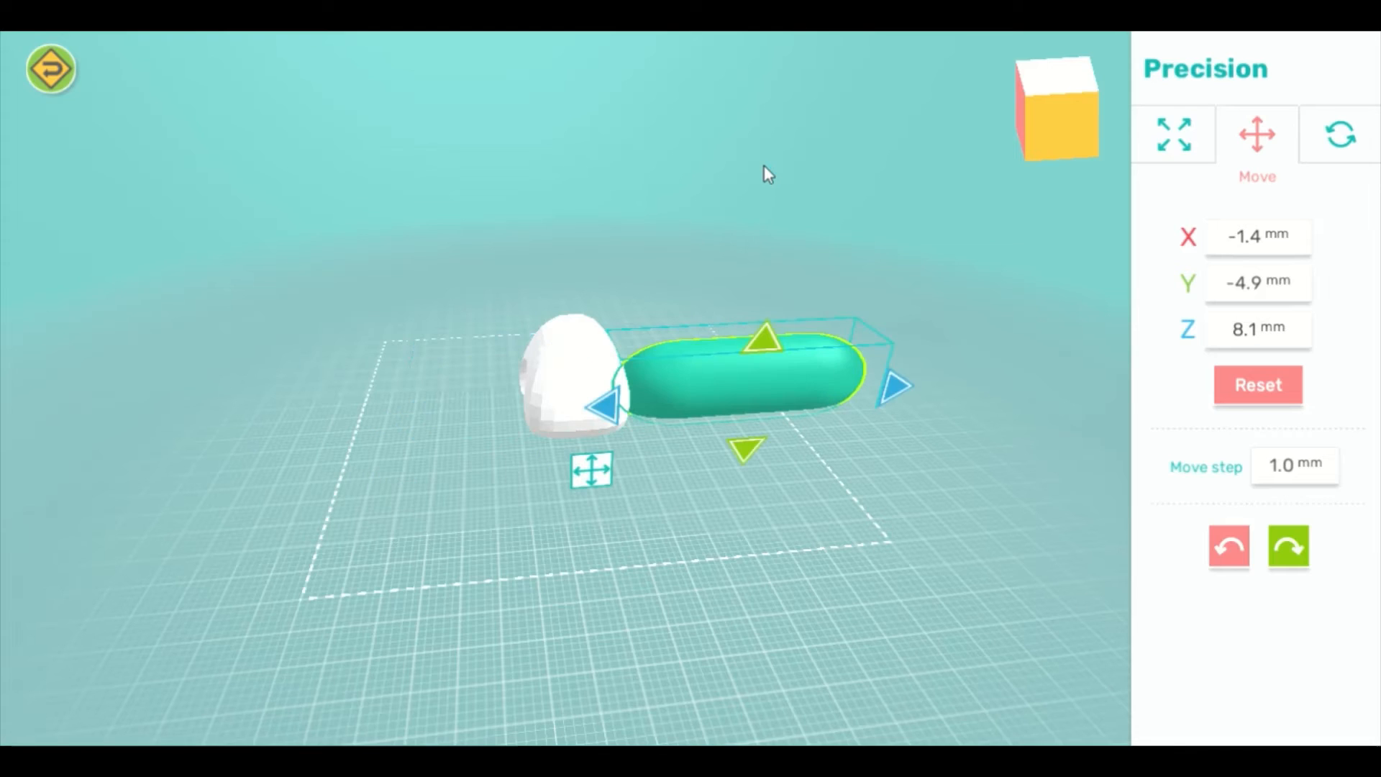
pyautogui.hotkey('ctrl', 'z')
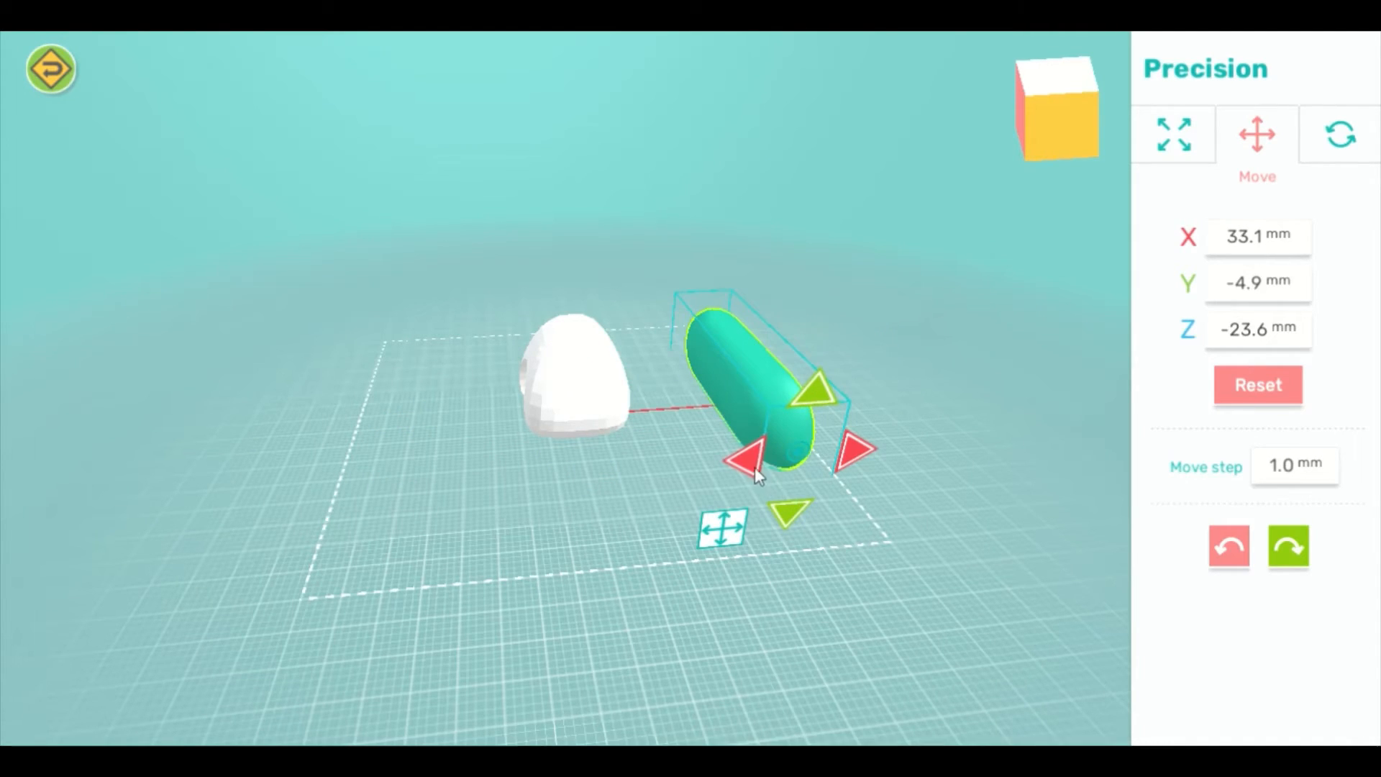
# - Move the remaining teal capsule sideways to X 0.1 mm so that it runs centrally through the white shape
pyautogui.moveTo(754, 467); pyautogui.dragTo(543, 504)
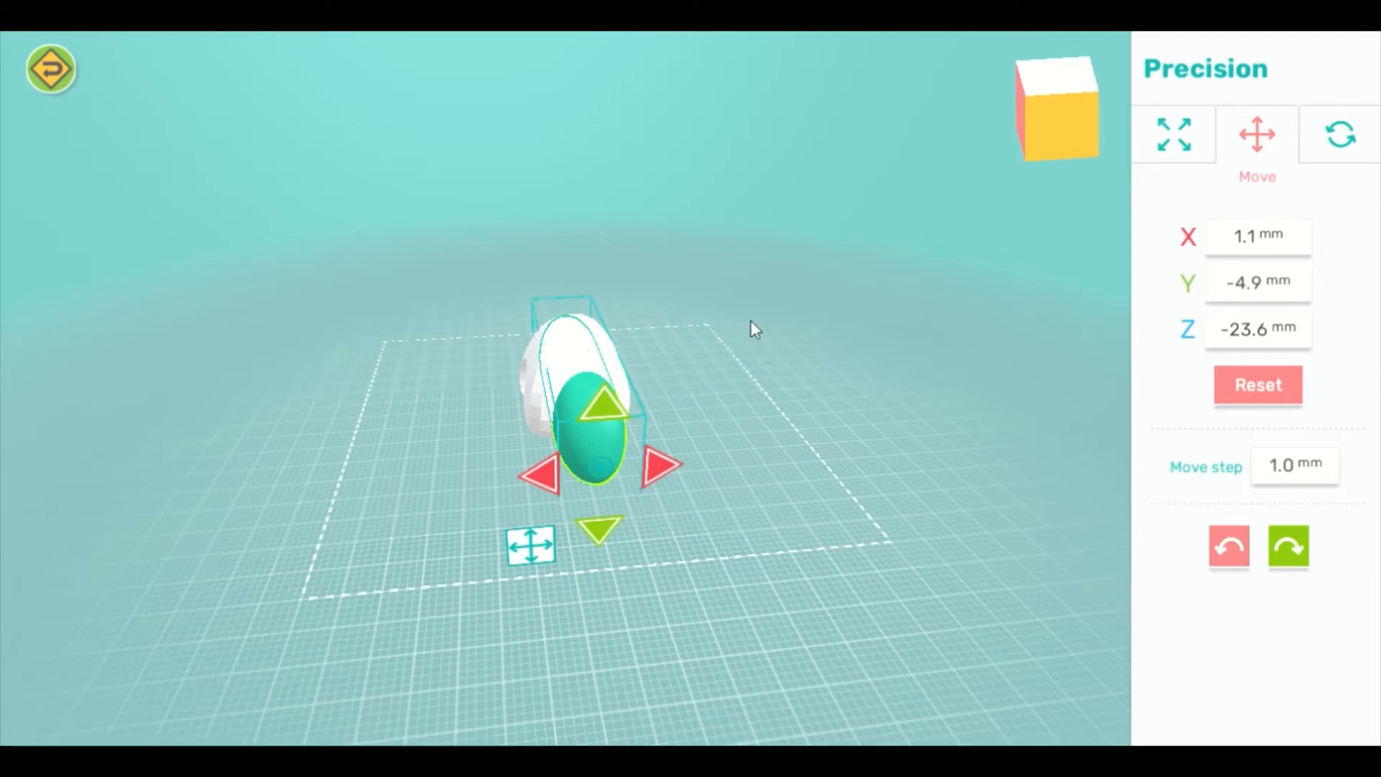
pyautogui.moveTo(751, 322); pyautogui.dragTo(752, 529)
pyautogui.click(536, 399)
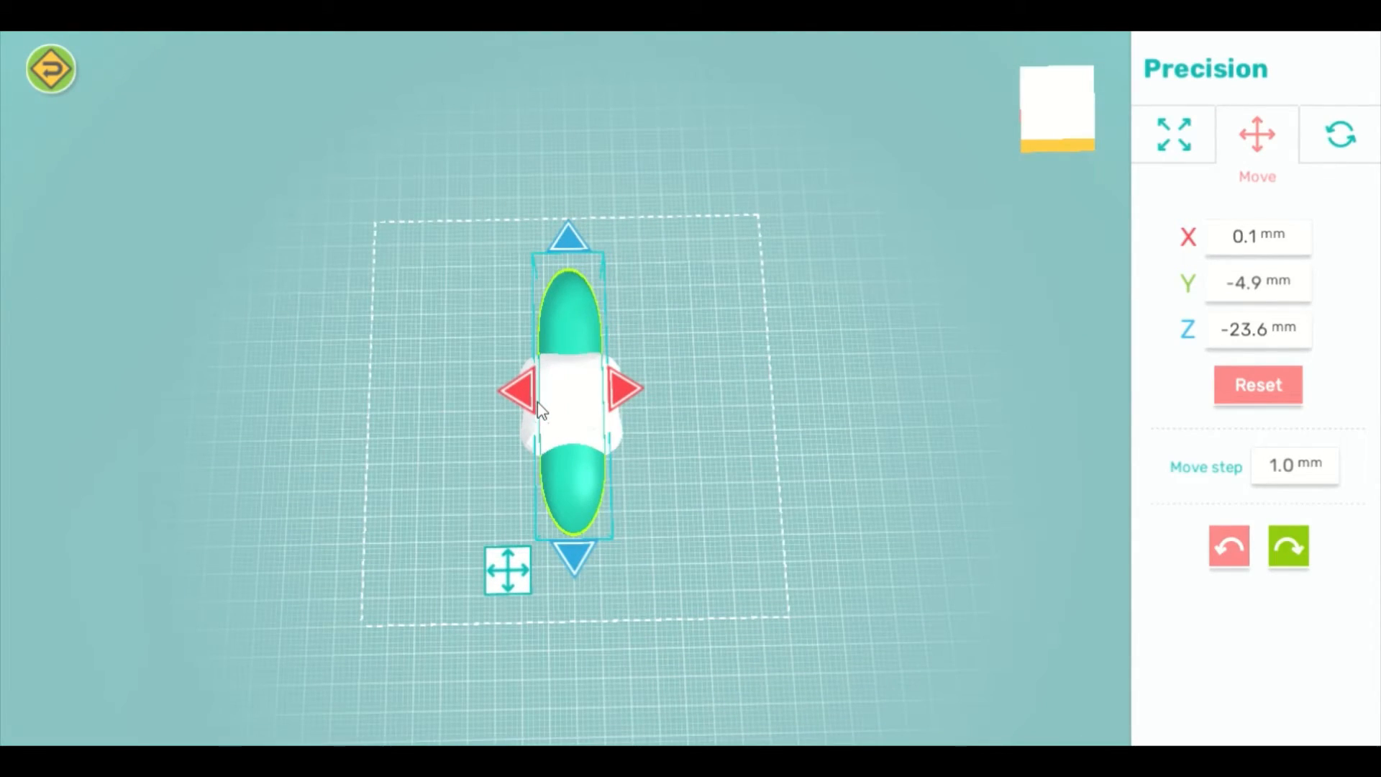
pyautogui.click(809, 431)
# - Cut a second hole through the white shape with the teal capsule, crossing the first opening, using the Hole cut type
pyautogui.moveTo(809, 431); pyautogui.dragTo(945, 215)
pyautogui.click(633, 390)
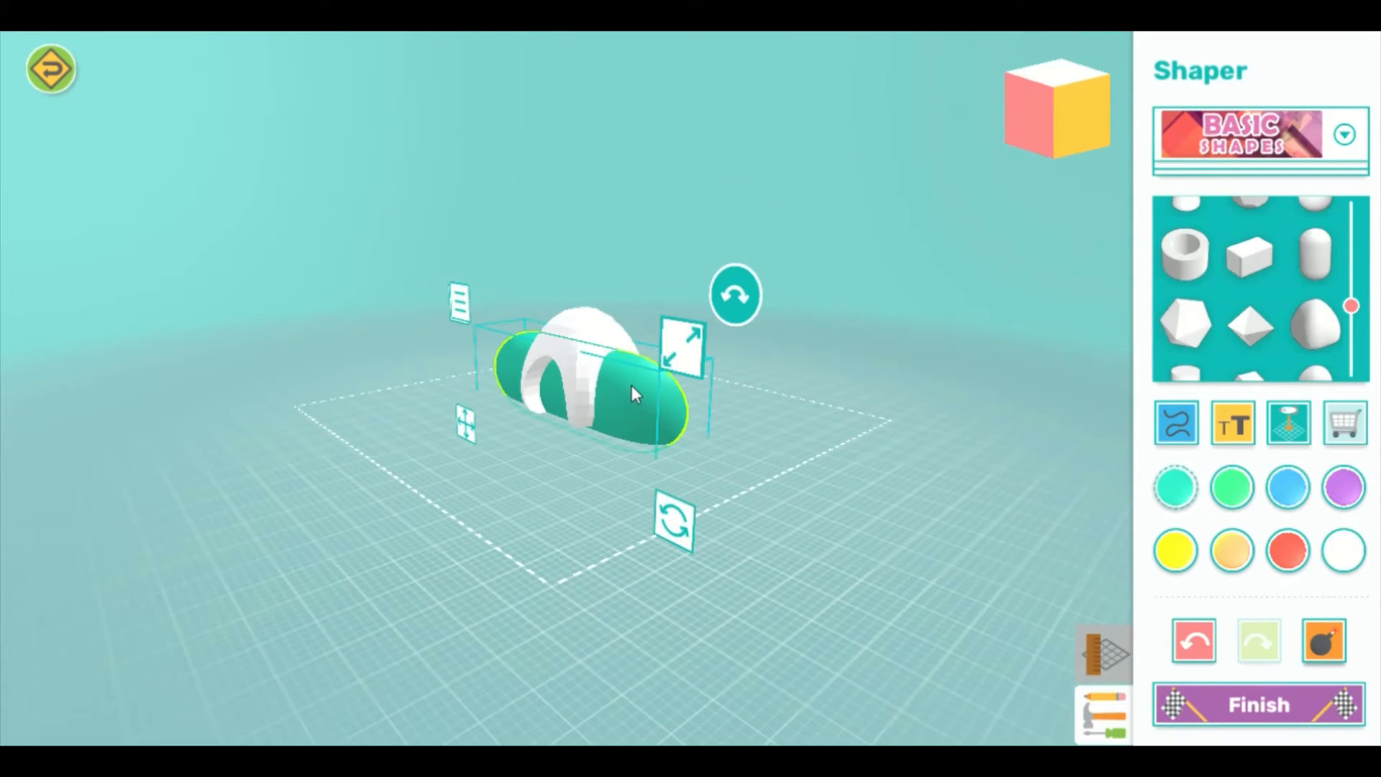
pyautogui.click(458, 303)
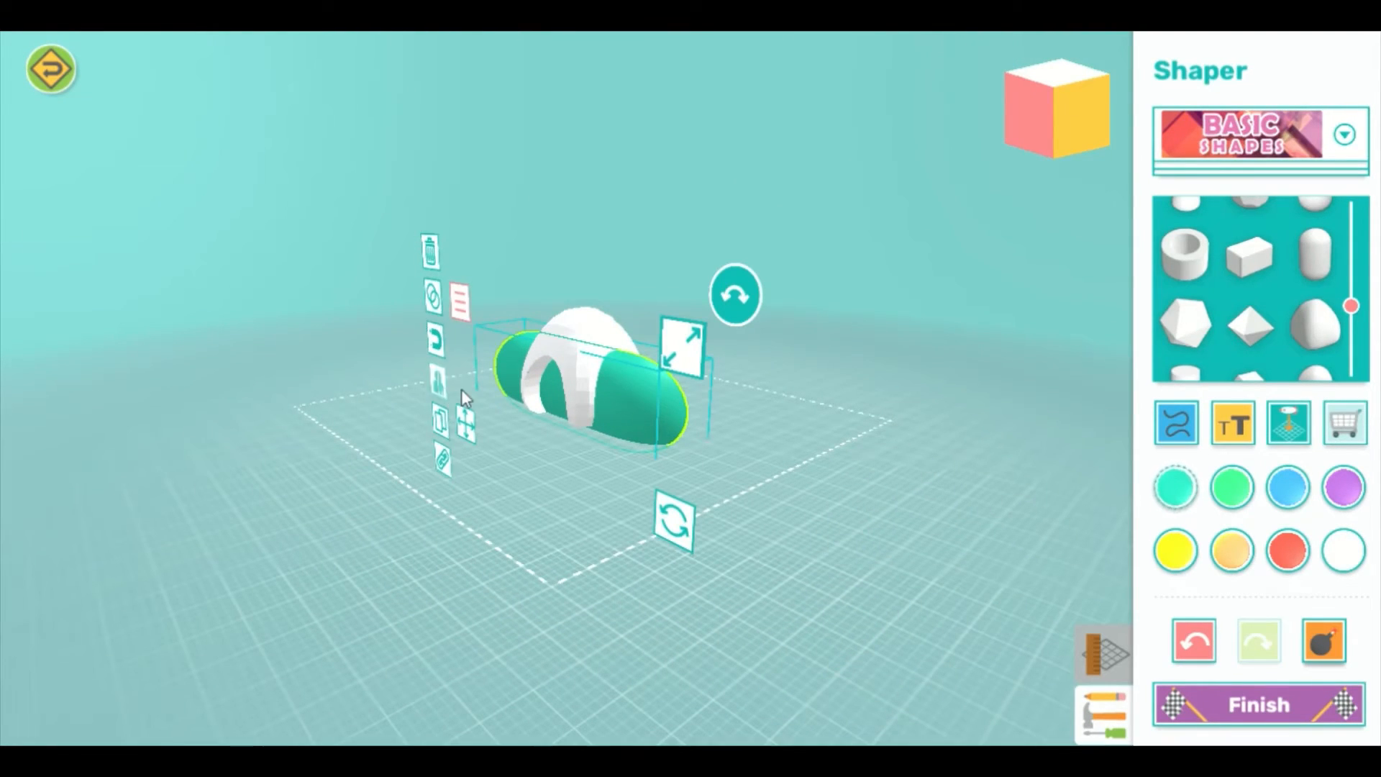
pyautogui.moveTo(461, 390); pyautogui.dragTo(616, 369)
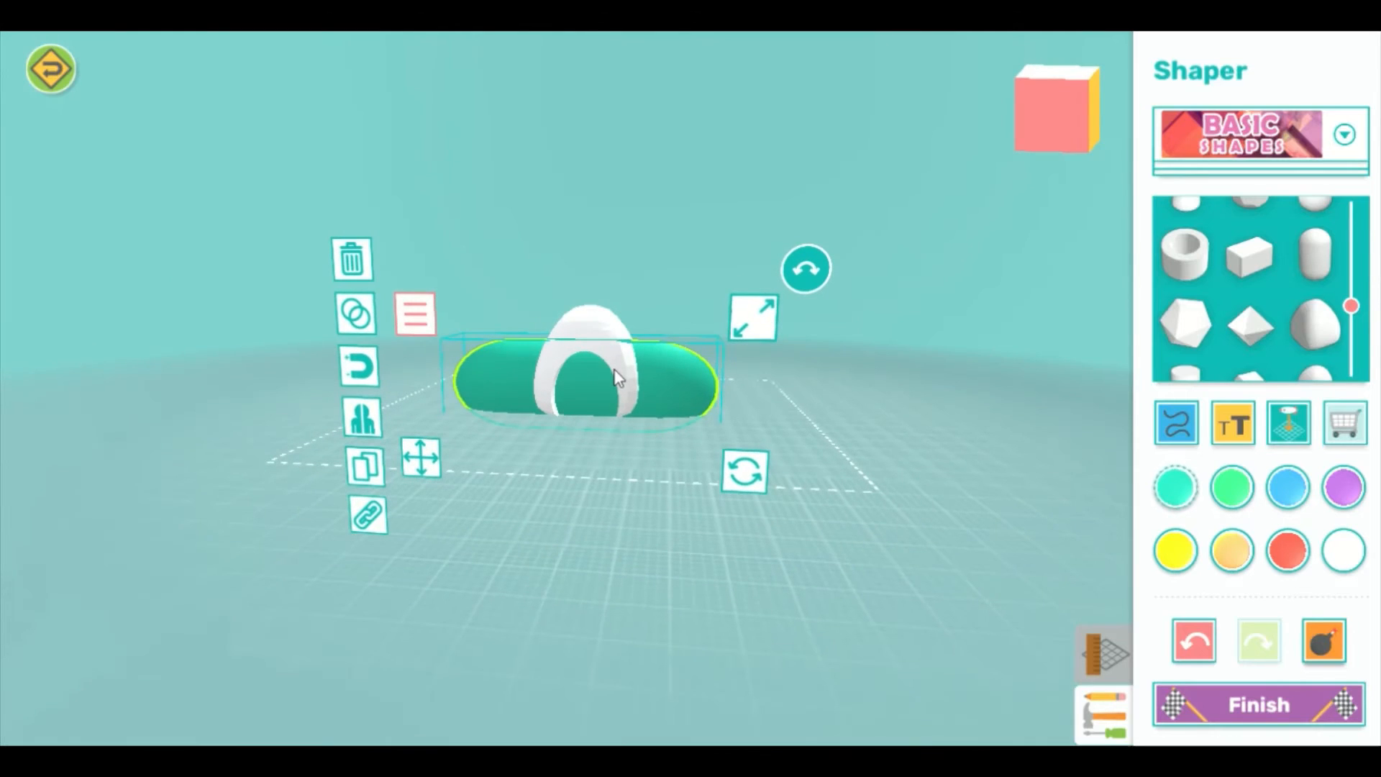
pyautogui.click(353, 315)
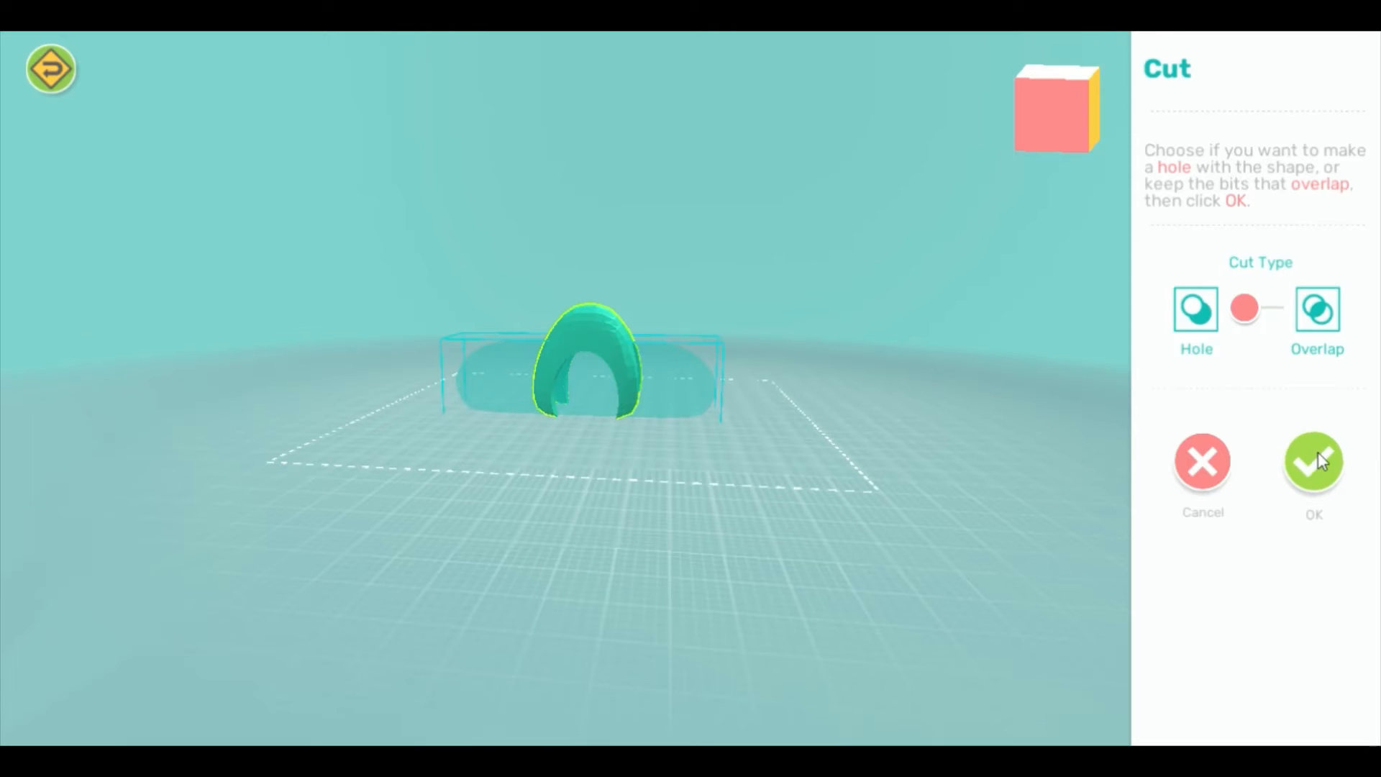
pyautogui.click(1318, 452)
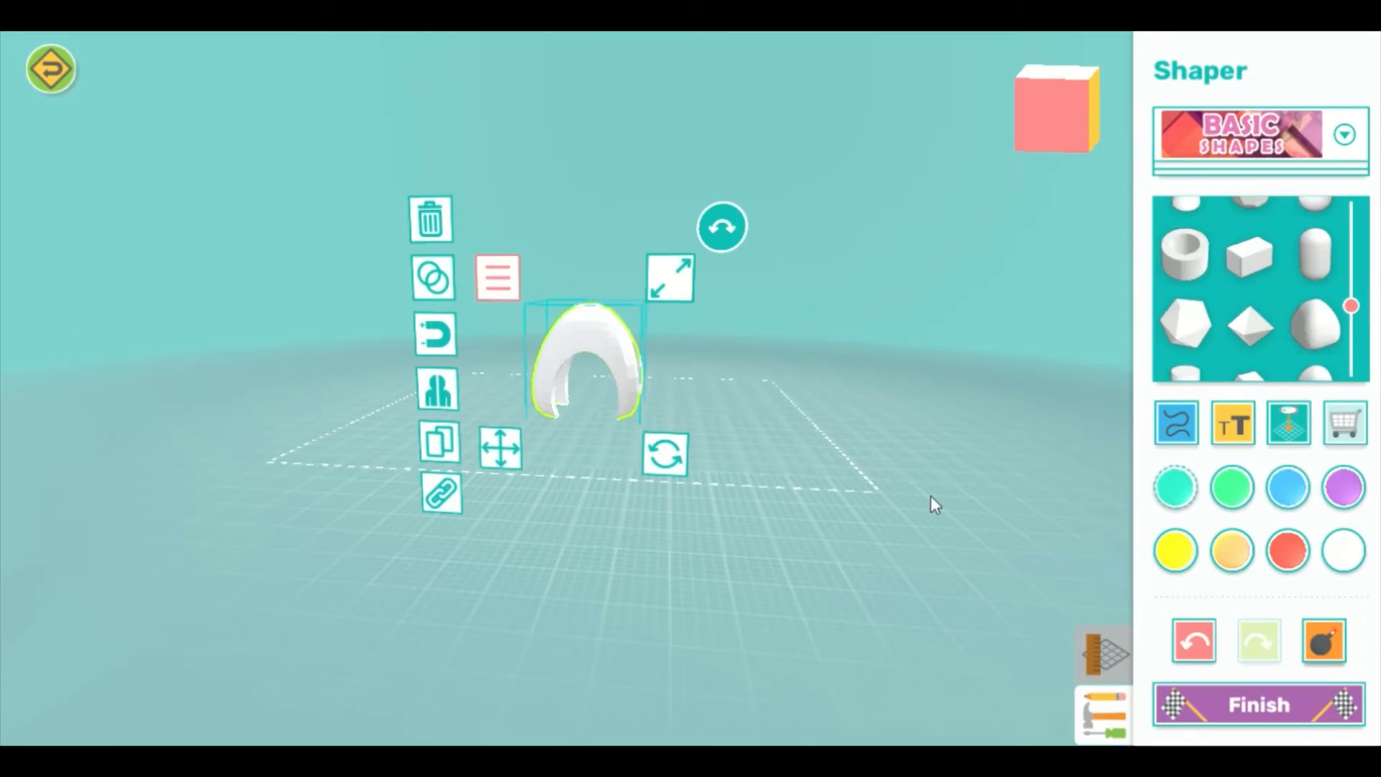
pyautogui.click(931, 495)
# - Add an icosahedron above the white arched shape and tilt it slightly about the X axis so that a corner points down
pyautogui.moveTo(931, 495); pyautogui.dragTo(540, 583)
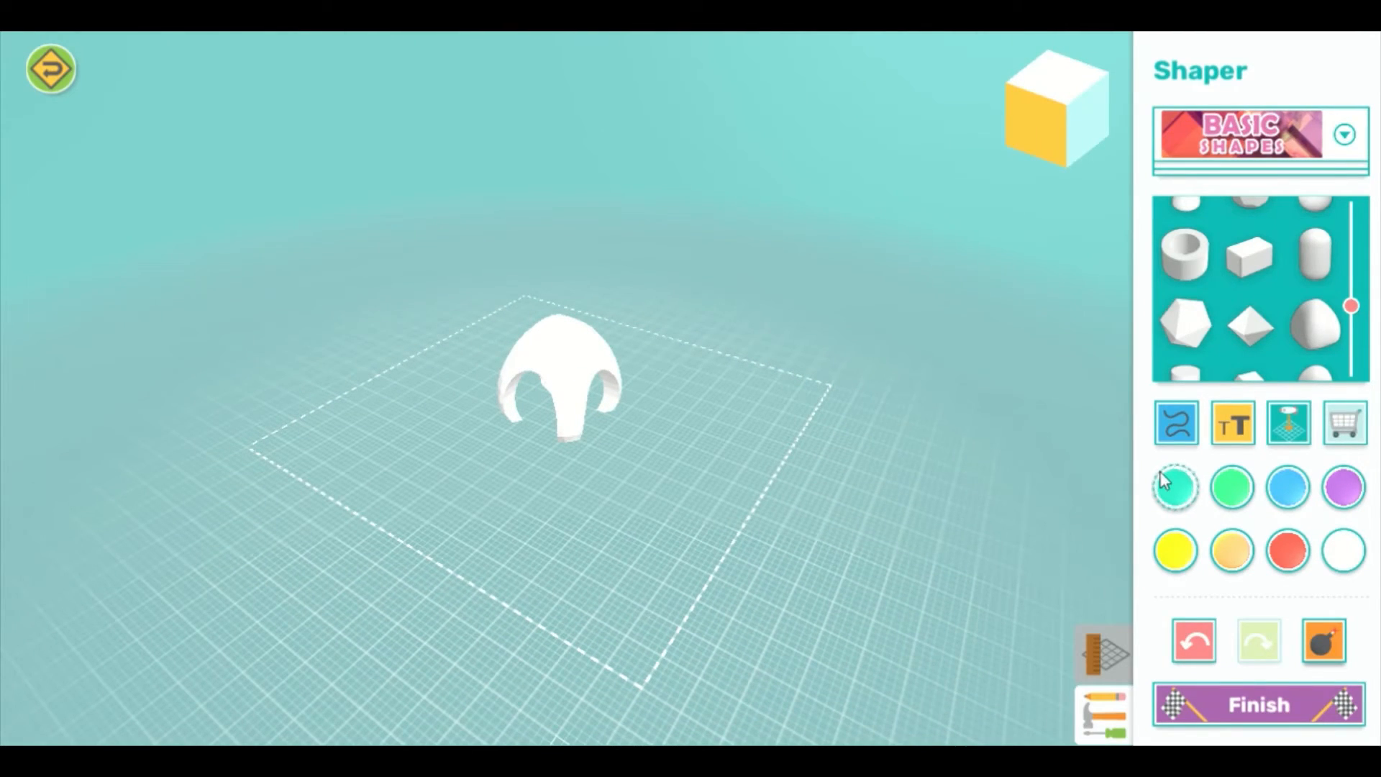
pyautogui.moveTo(1349, 307); pyautogui.dragTo(1350, 374)
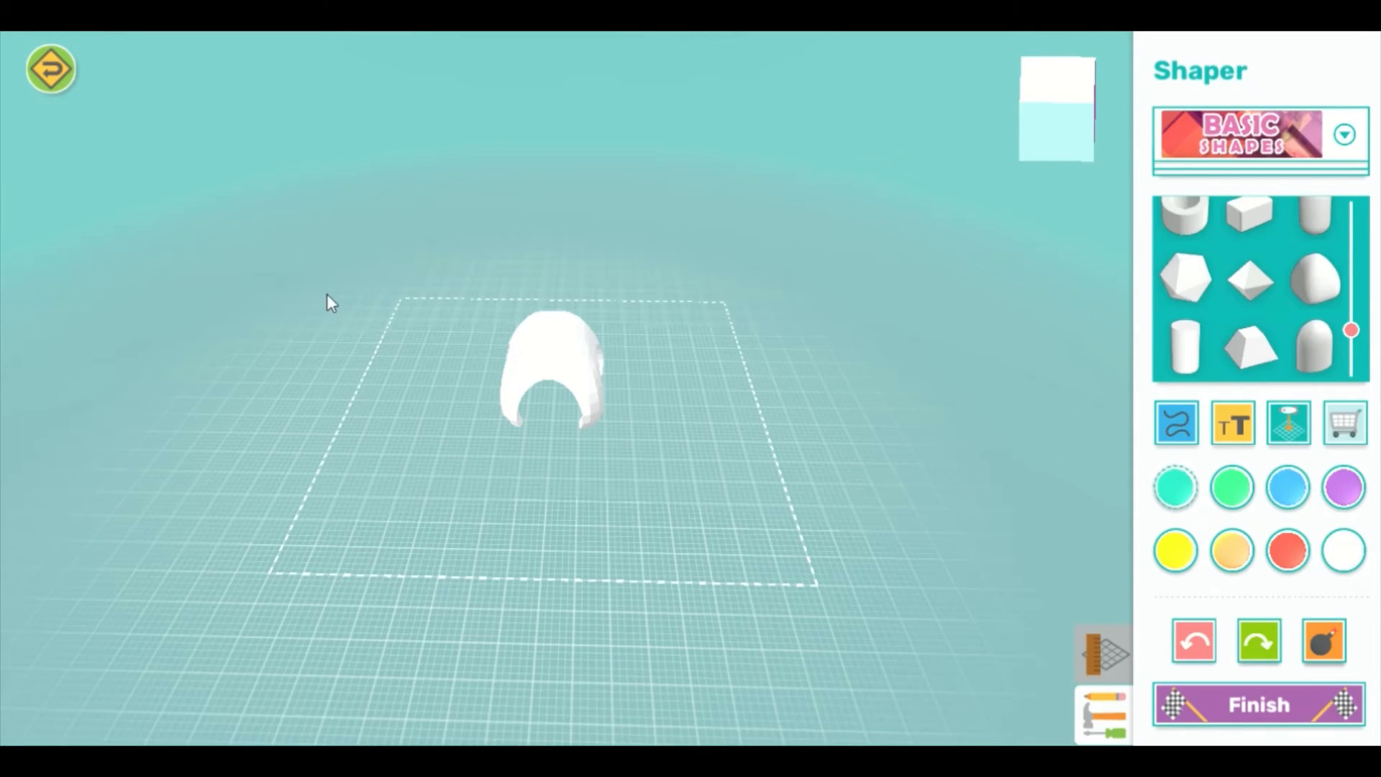
pyautogui.click(1208, 295)
pyautogui.moveTo(735, 315); pyautogui.dragTo(784, 246)
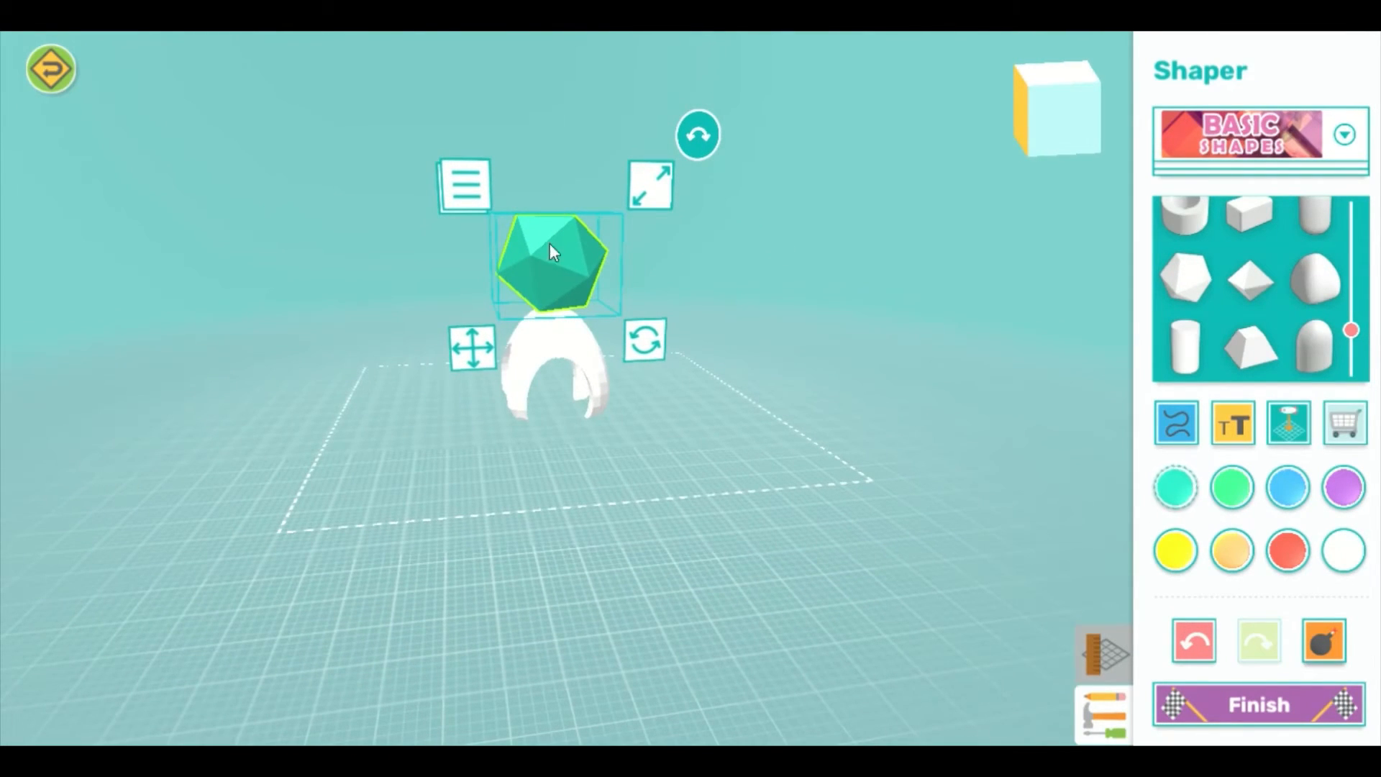
pyautogui.click(633, 342)
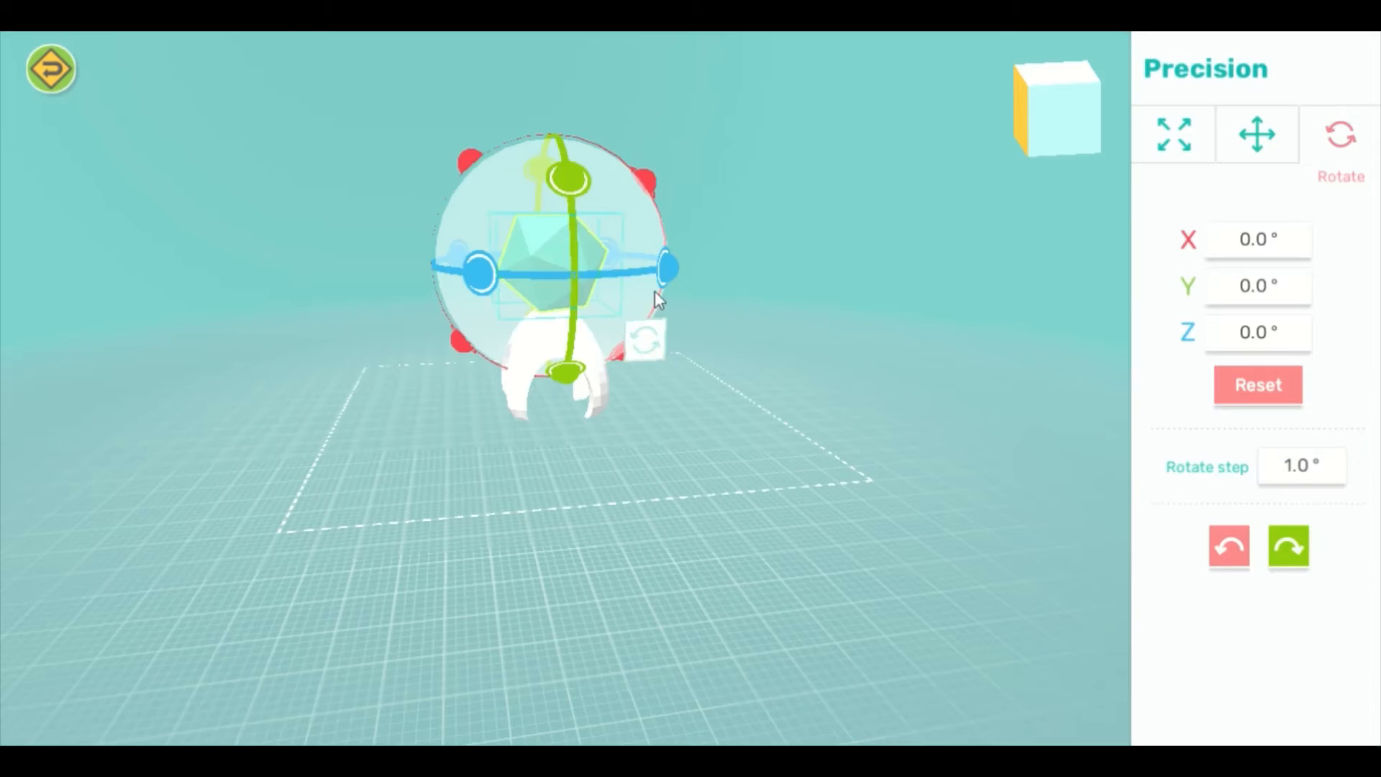
pyautogui.moveTo(642, 182); pyautogui.dragTo(595, 188)
pyautogui.click(757, 277)
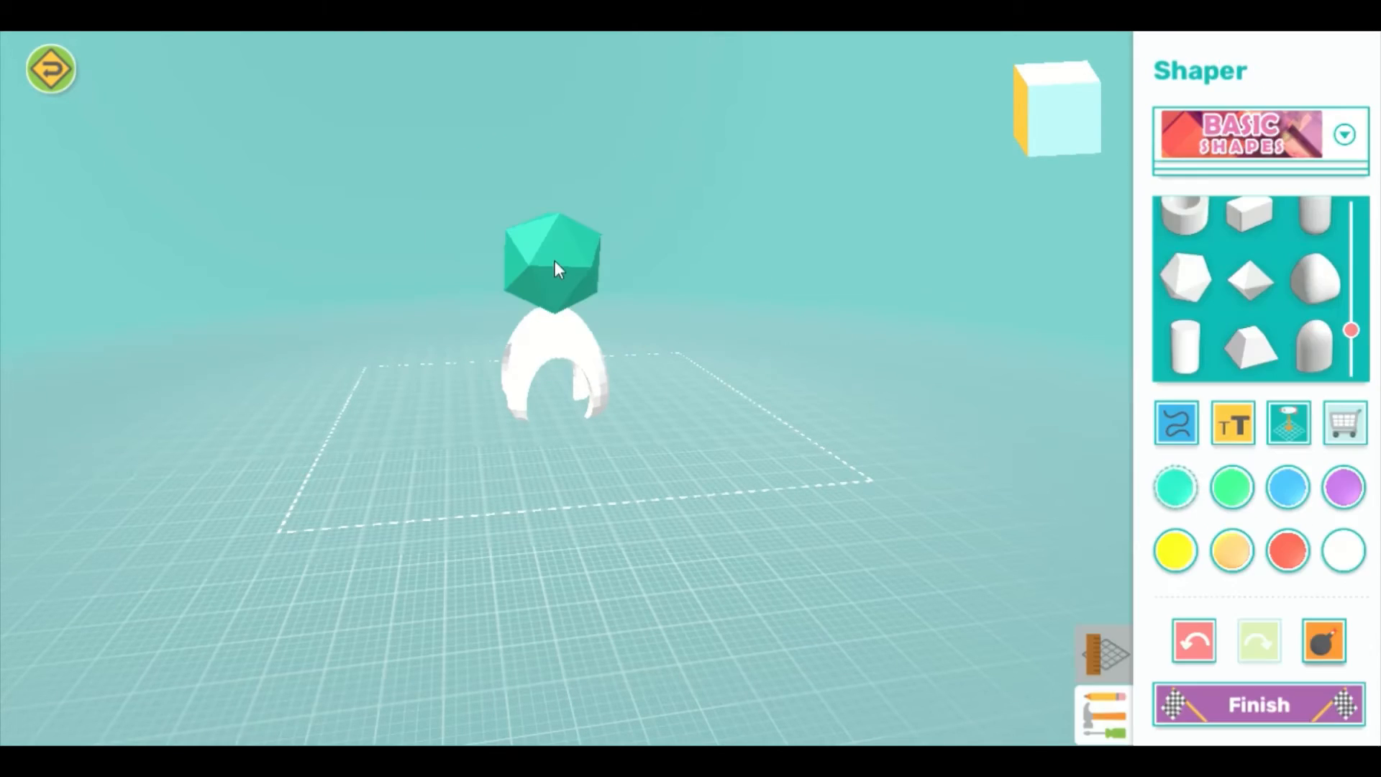
# - Try to flatten the icosahedron to 13.0 mm in Z, and undo the stretch
pyautogui.click(555, 260)
pyautogui.click(626, 162)
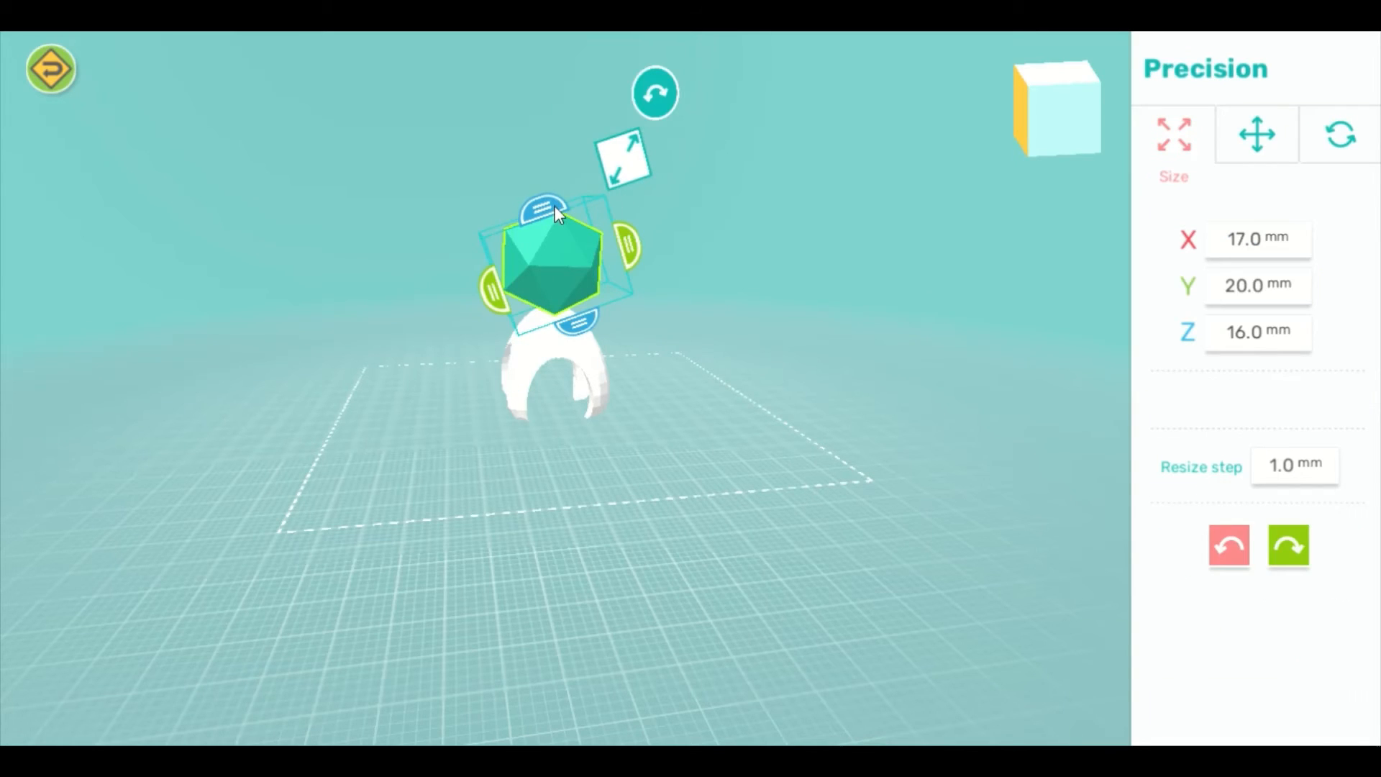
pyautogui.moveTo(555, 206); pyautogui.dragTo(562, 242)
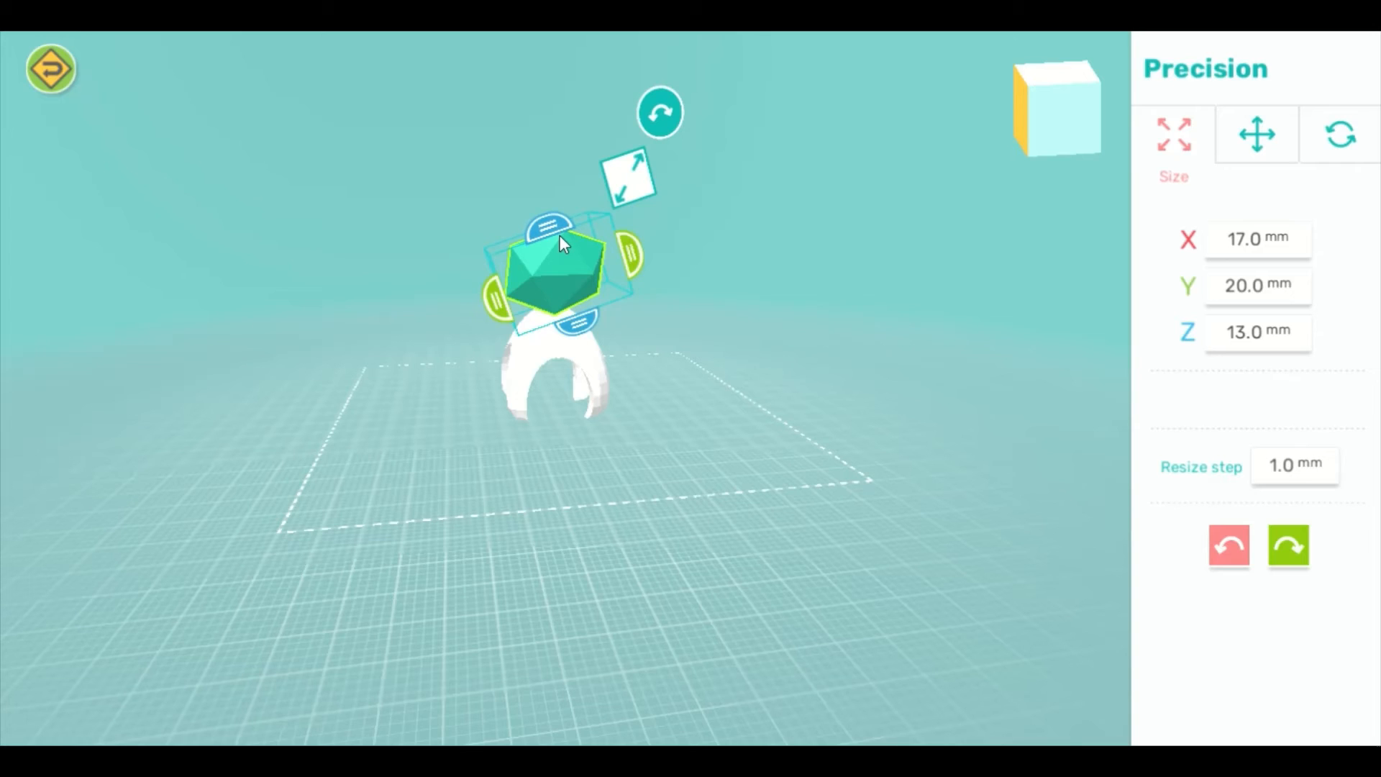
pyautogui.hotkey('ctrl', 'z')
# - Scale the icosahedron down proportionally to 12.8 × 15.0 × 12.0 mm
pyautogui.click(639, 141)
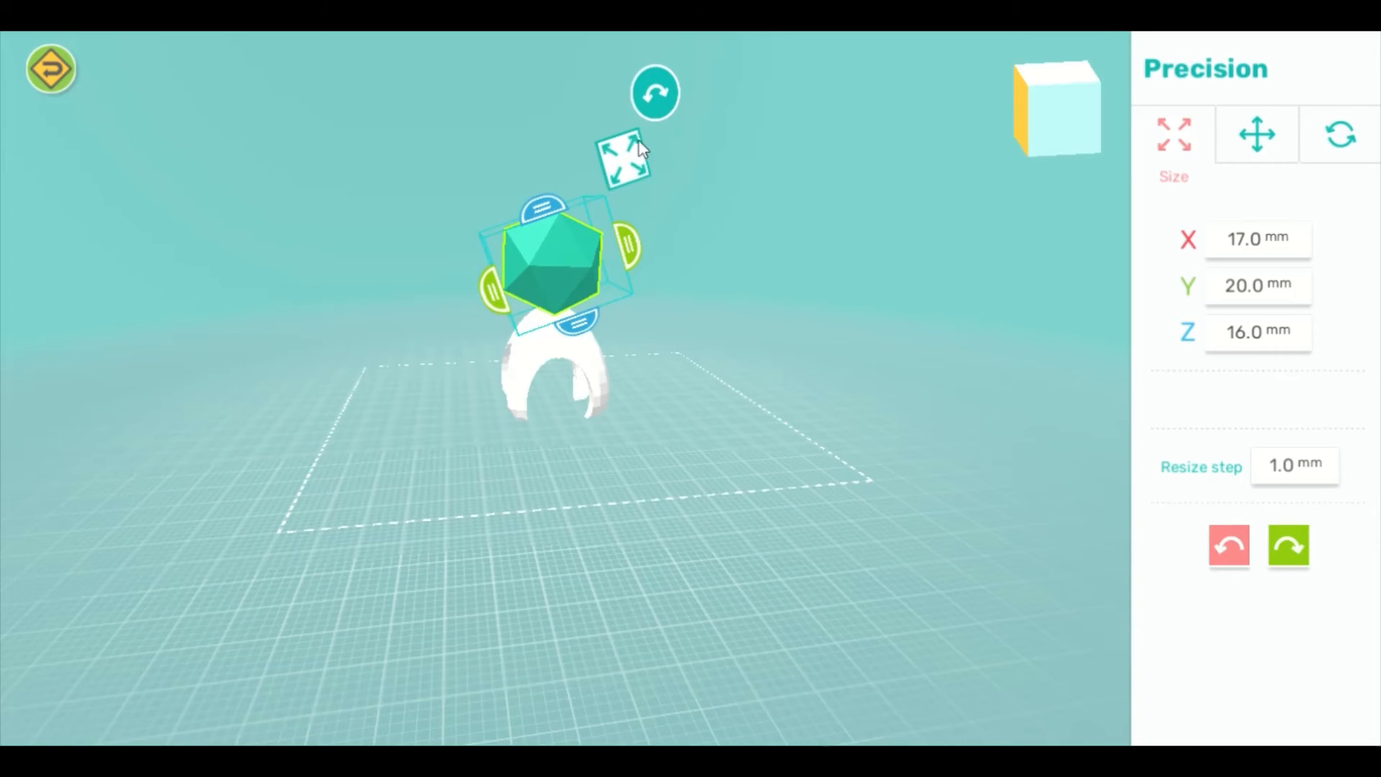
pyautogui.click(637, 146)
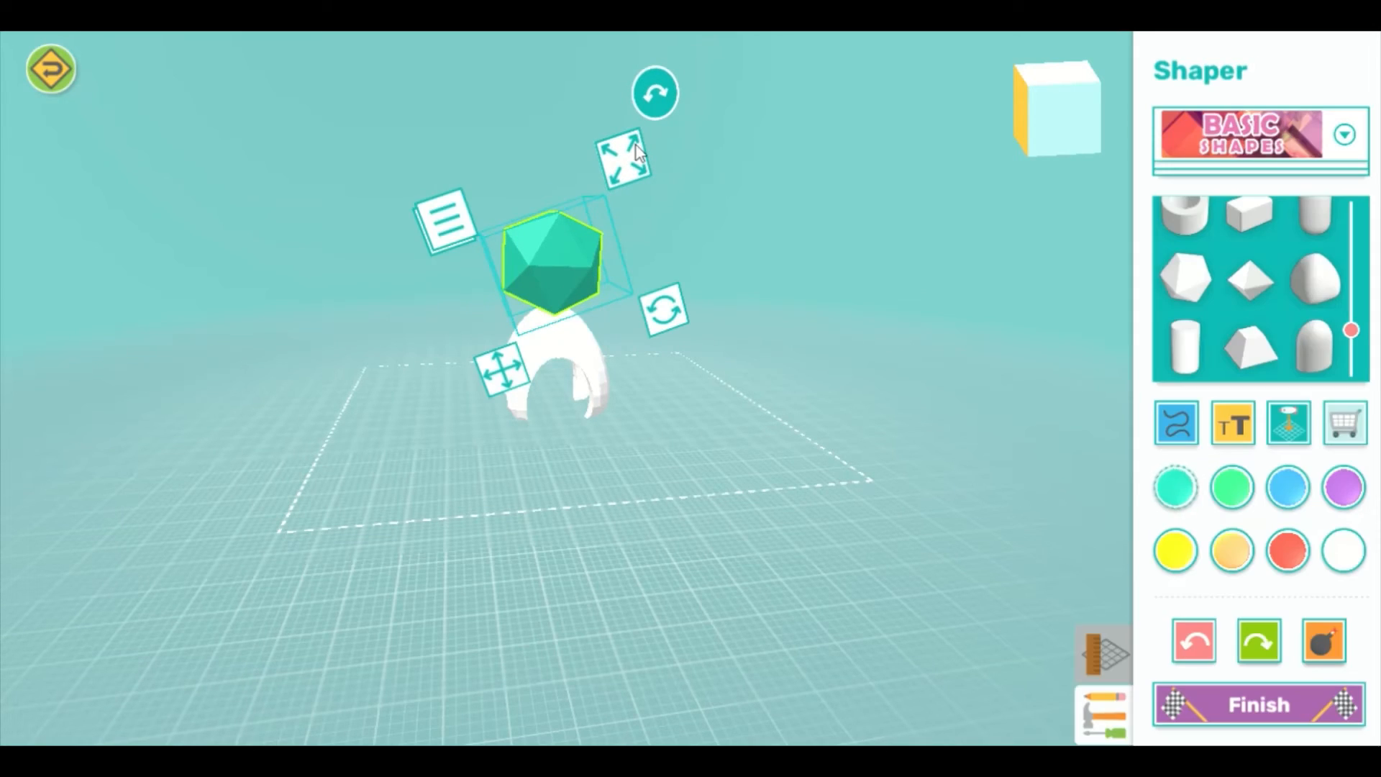
pyautogui.click(620, 183)
pyautogui.moveTo(551, 202); pyautogui.dragTo(567, 243)
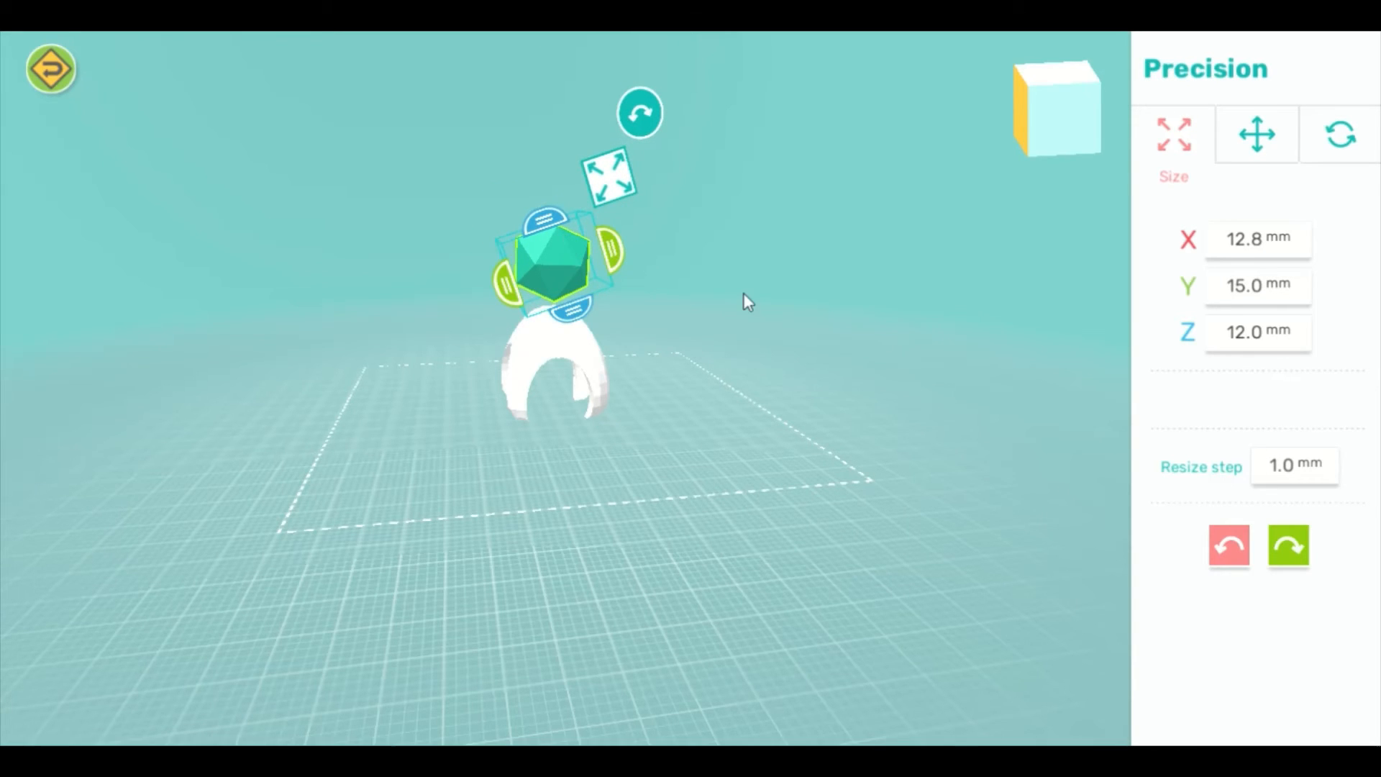
pyautogui.moveTo(743, 292)
pyautogui.mouseDown()
pyautogui.moveTo(731, 441)
pyautogui.moveTo(729, 230)
pyautogui.moveTo(729, 311)
pyautogui.mouseUp()
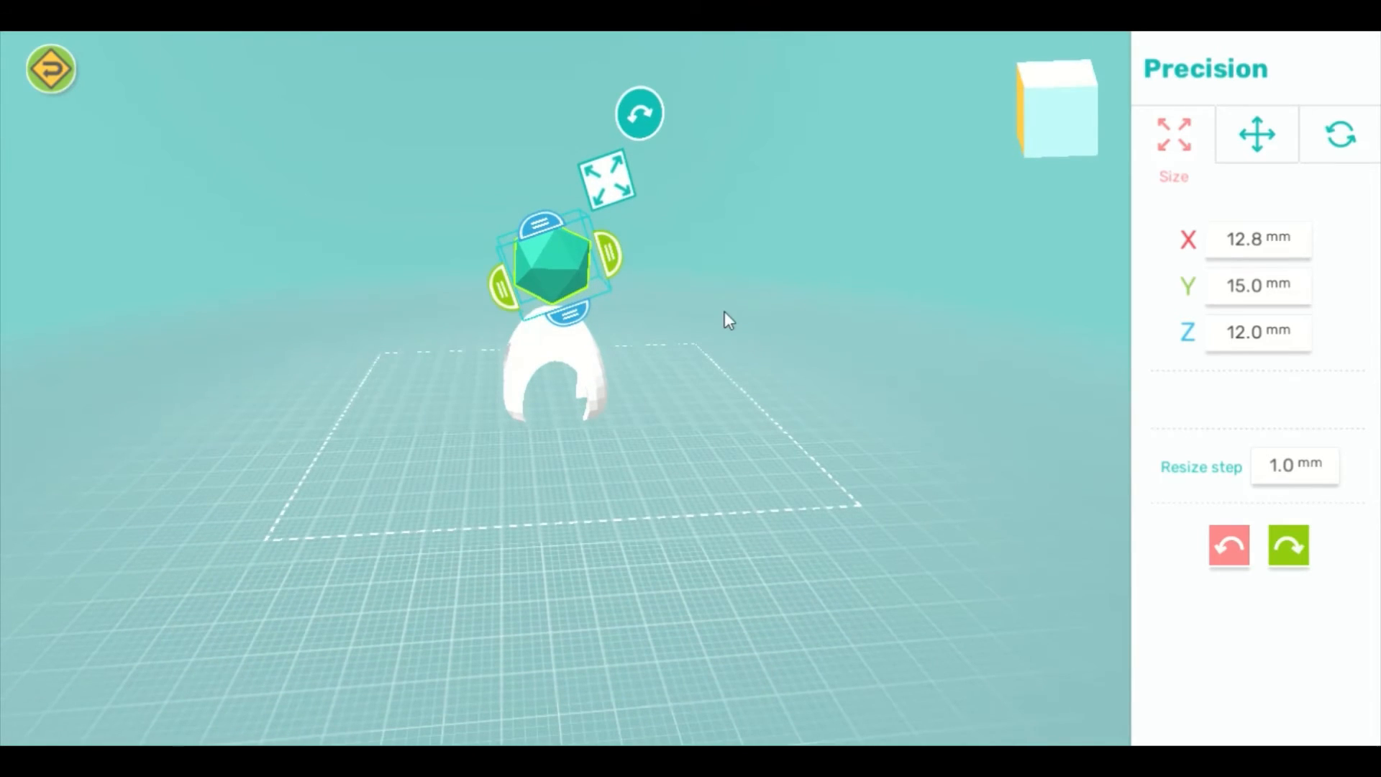
pyautogui.click(675, 292)
pyautogui.click(555, 269)
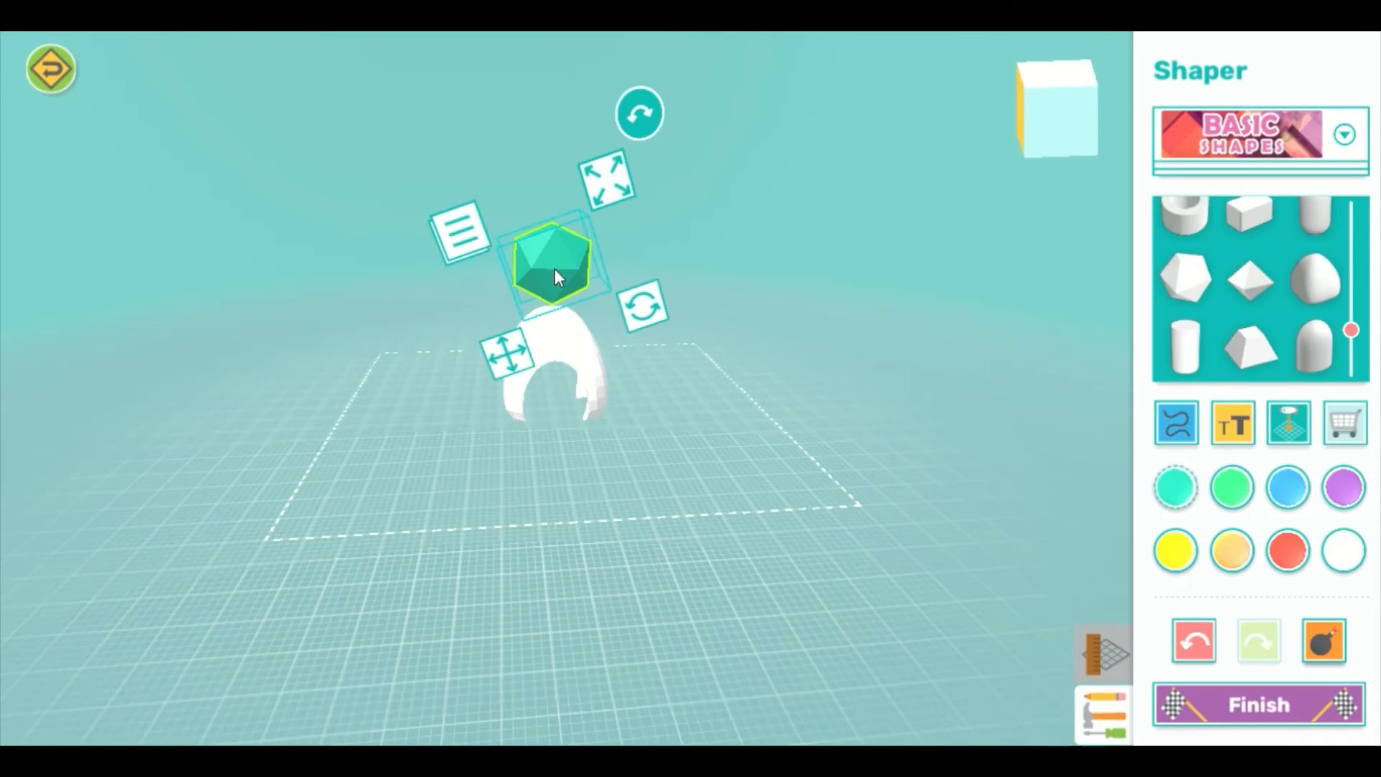
pyautogui.click(523, 351)
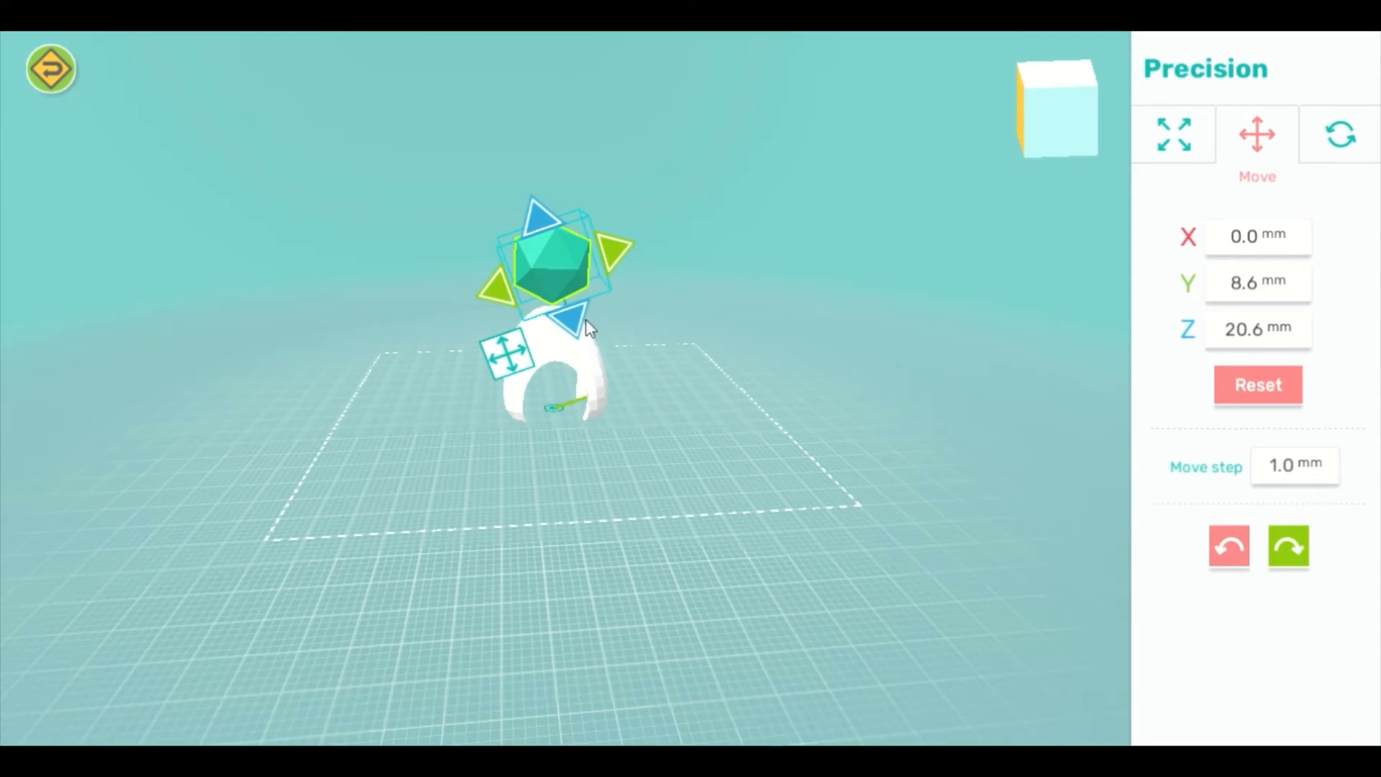
pyautogui.click(710, 303)
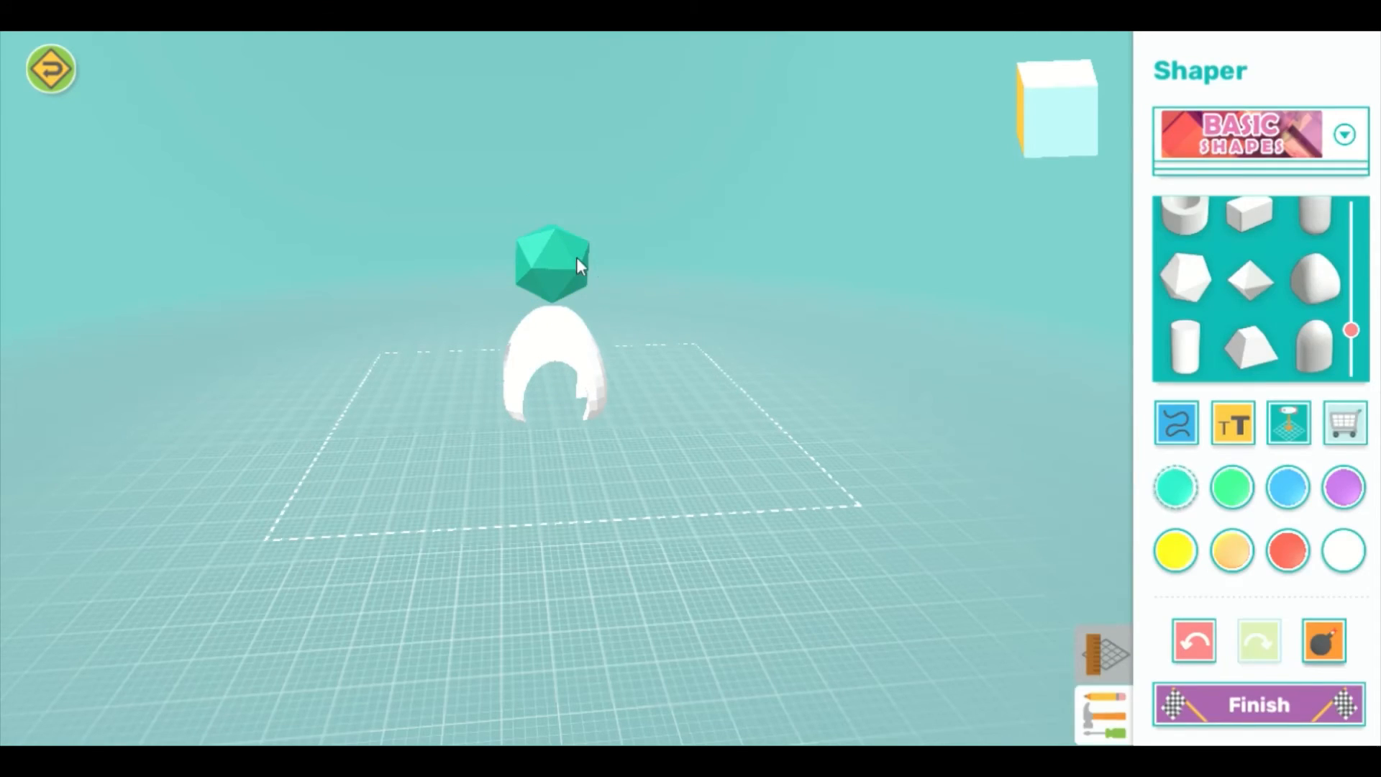
# - Lower the icosahedron to Z 16.6 mm so that it sinks into the top of the white shape
pyautogui.click(531, 262)
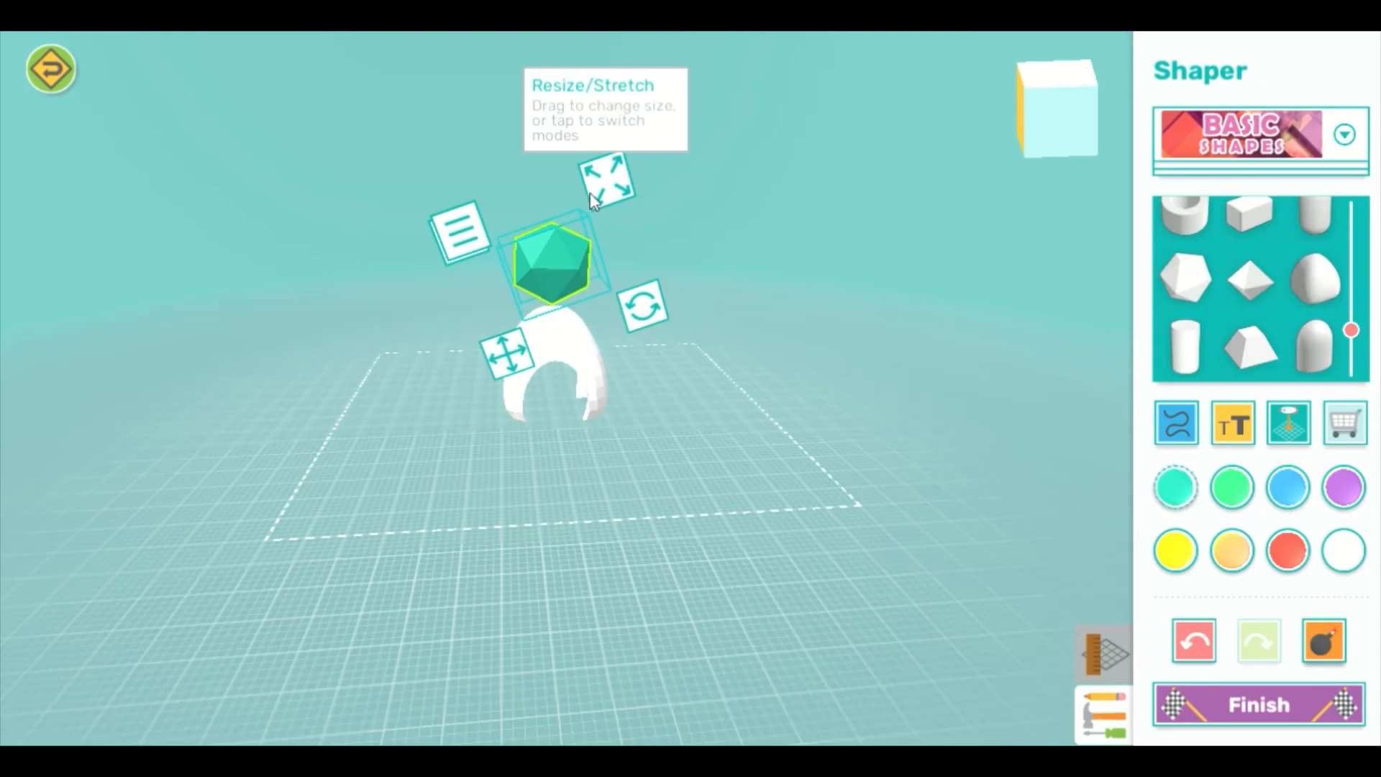
pyautogui.click(503, 351)
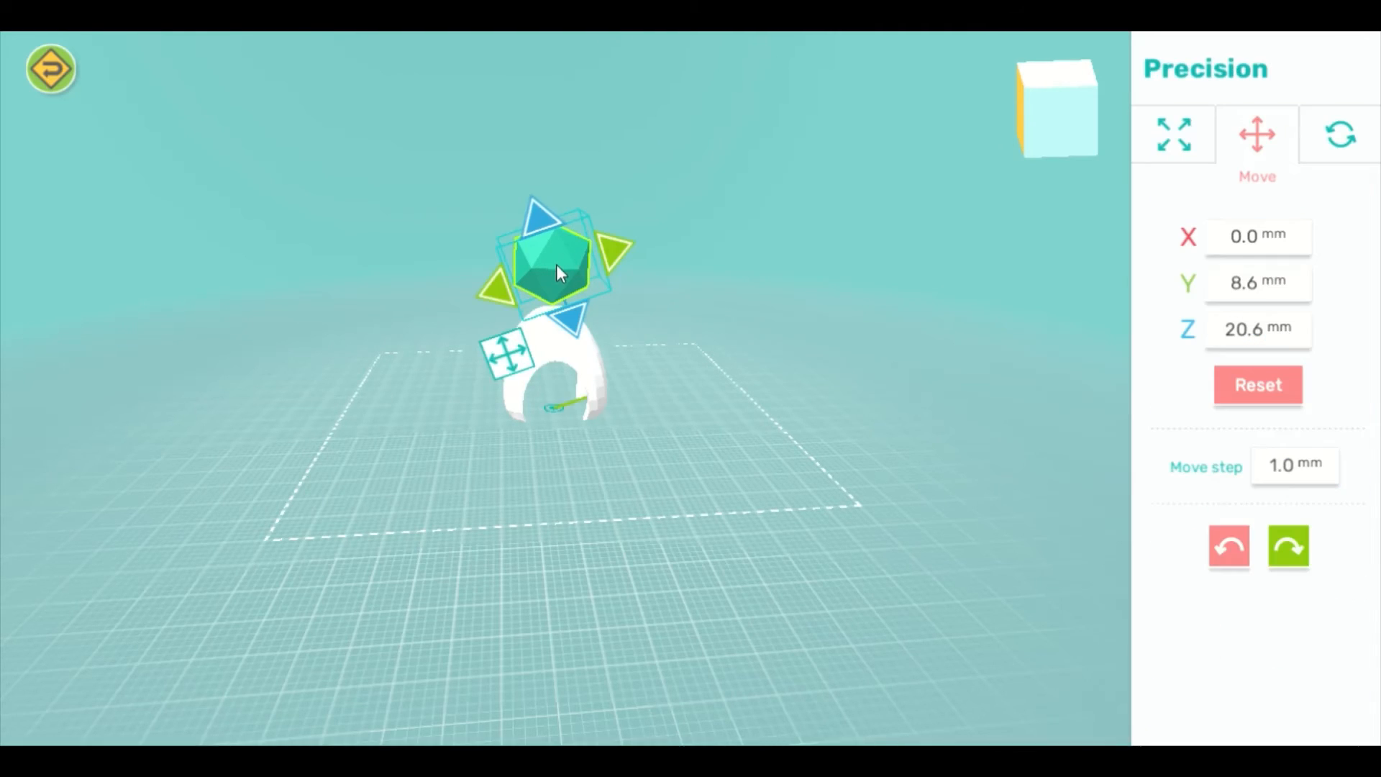
pyautogui.click(544, 221)
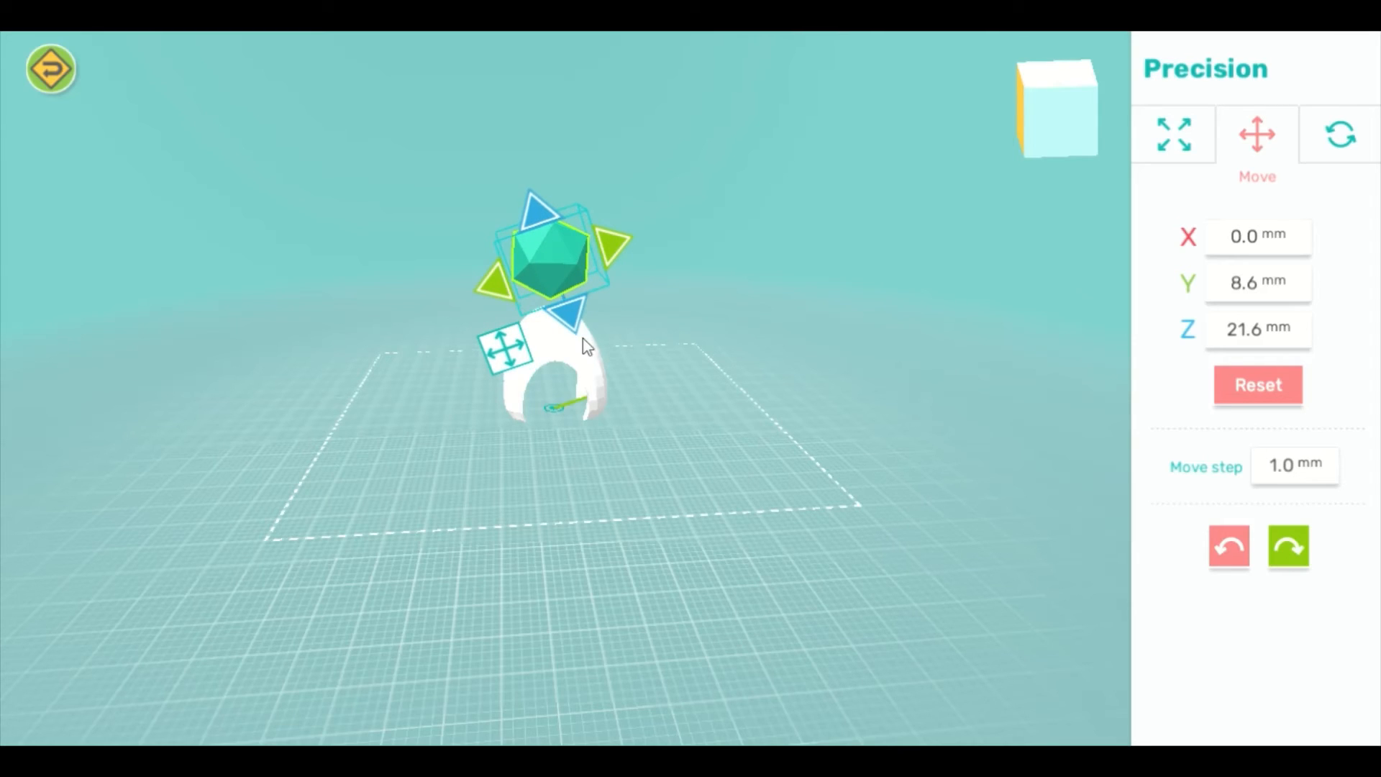
pyautogui.click(565, 305)
pyautogui.click(566, 305)
pyautogui.click(566, 305)
pyautogui.click(565, 305)
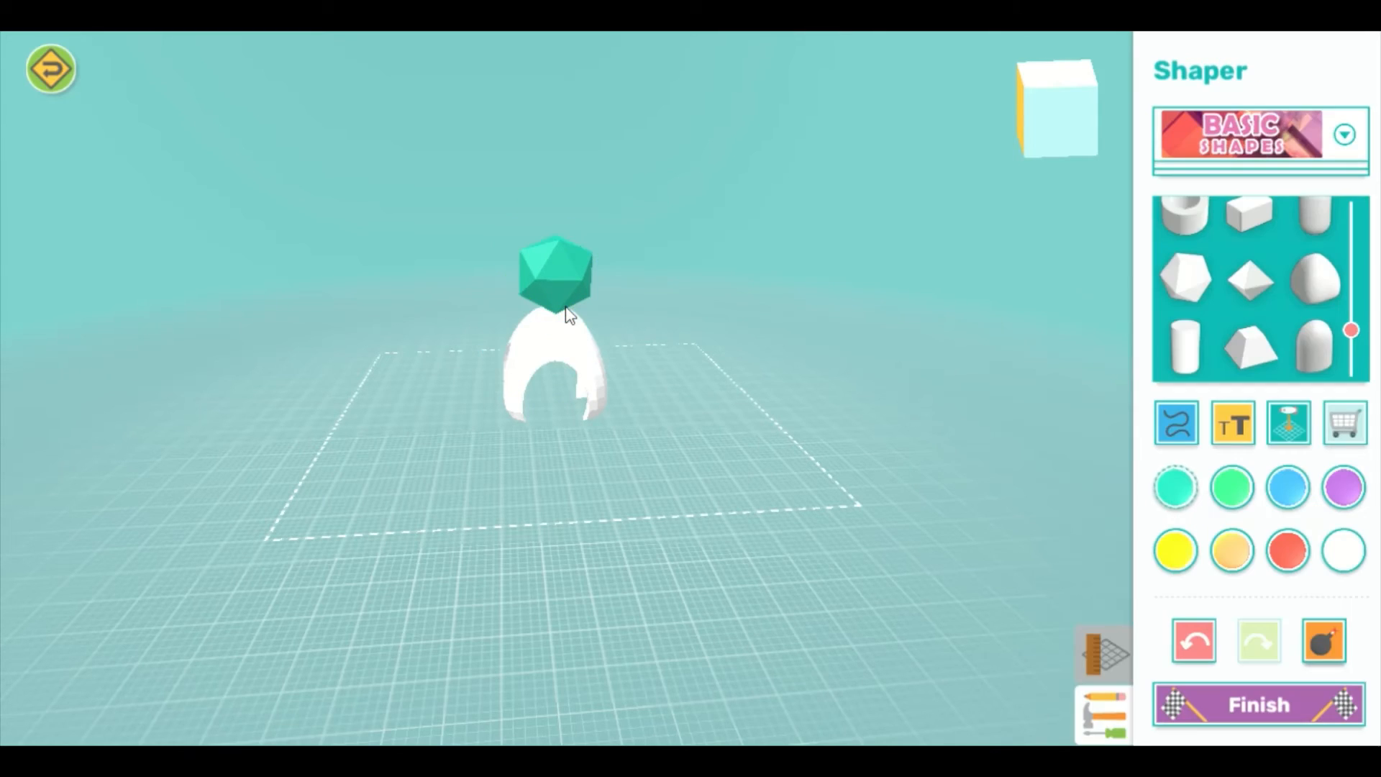
pyautogui.click(559, 296)
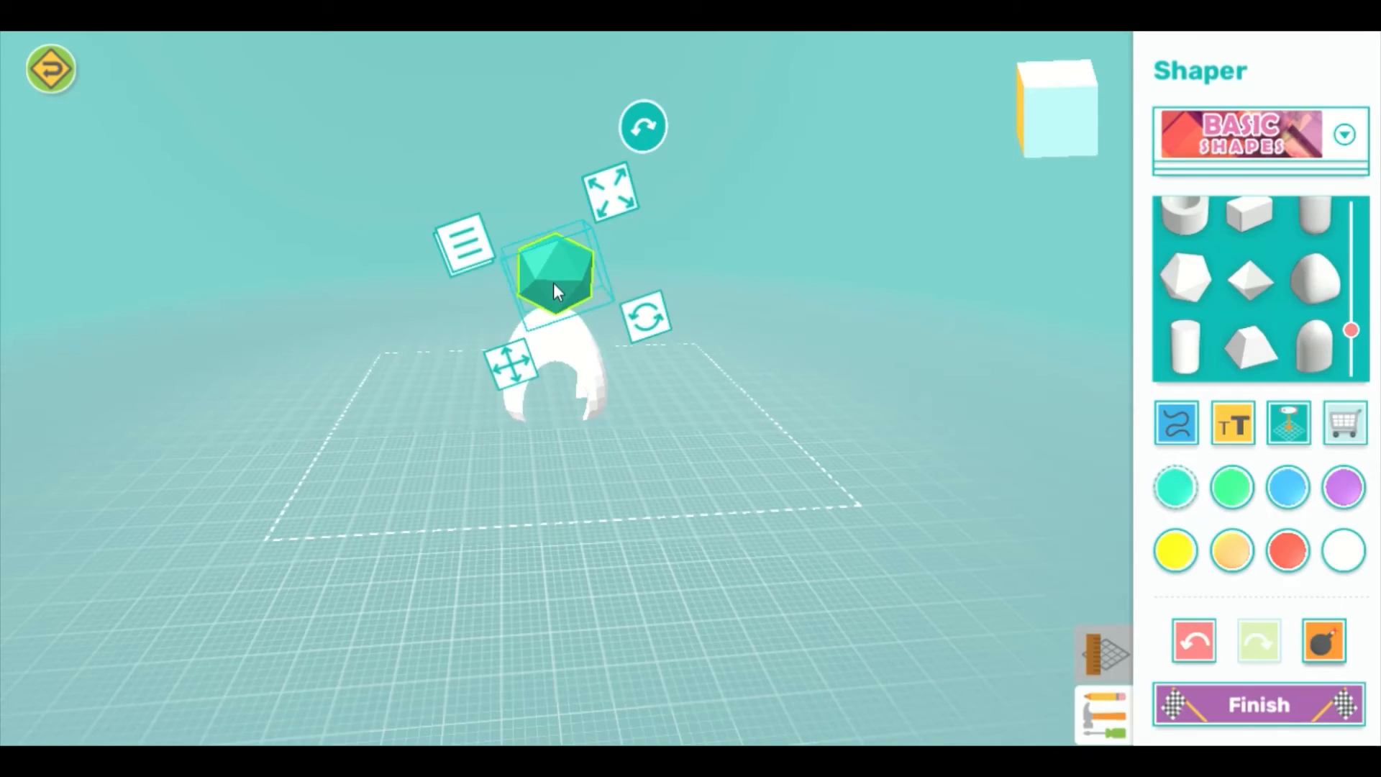
pyautogui.click(510, 362)
pyautogui.click(578, 326)
pyautogui.click(578, 326)
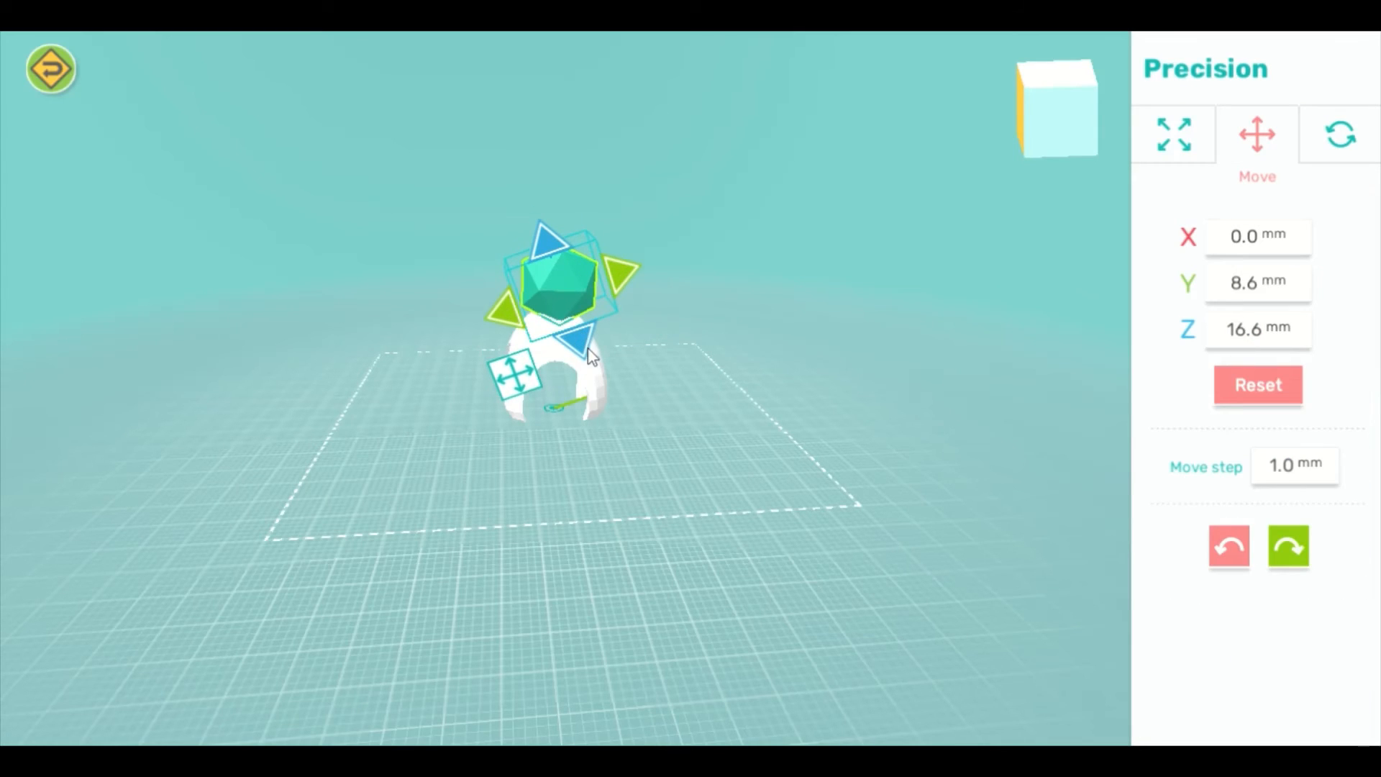
# - Shift the icosahedron horizontally to X 1.0 mm and Y 6.6 mm to sit over the middle of the white shape
pyautogui.click(501, 311)
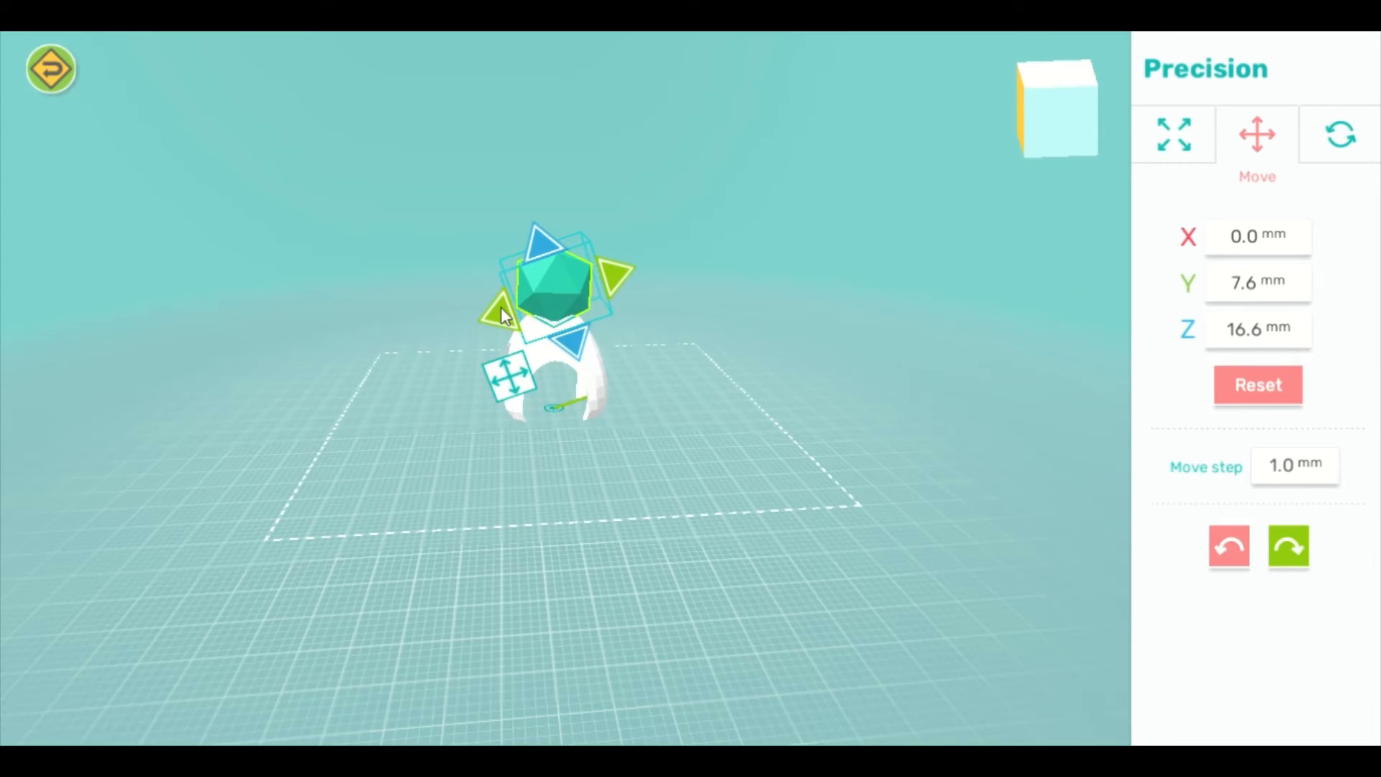
pyautogui.click(503, 311)
pyautogui.moveTo(676, 352); pyautogui.dragTo(506, 362)
pyautogui.click(629, 315)
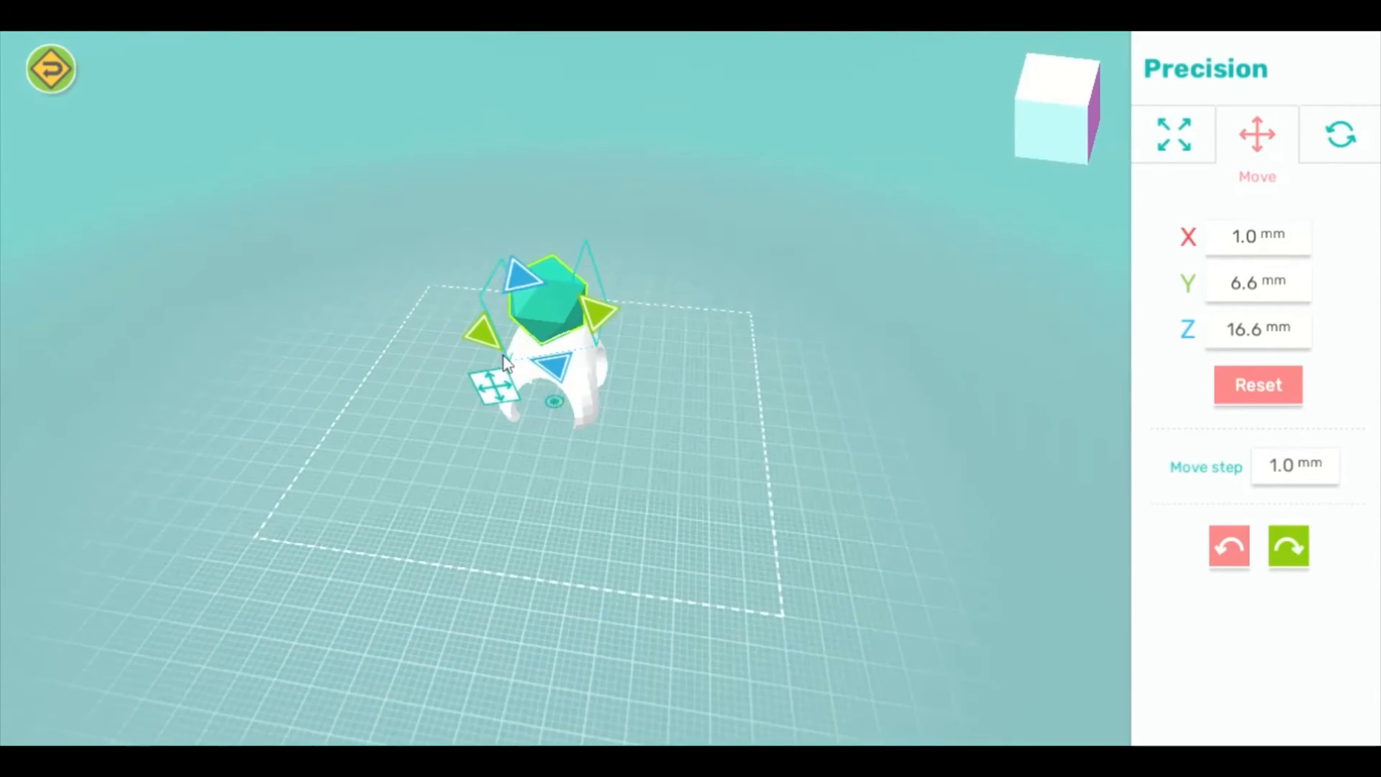
pyautogui.click(930, 417)
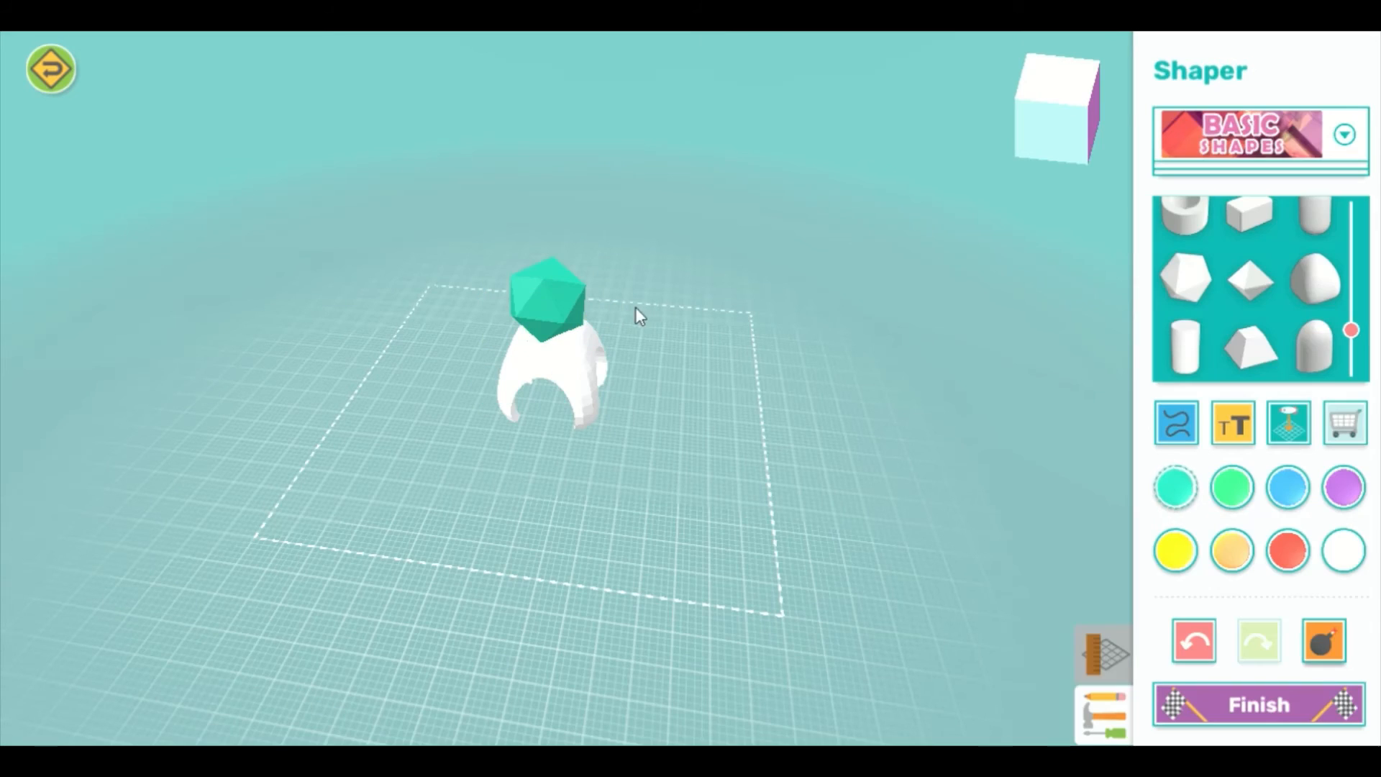
# - Try to cut the icosahedron out of the white shape with the Hole cut type, and undo the cut
pyautogui.click(528, 309)
pyautogui.click(439, 280)
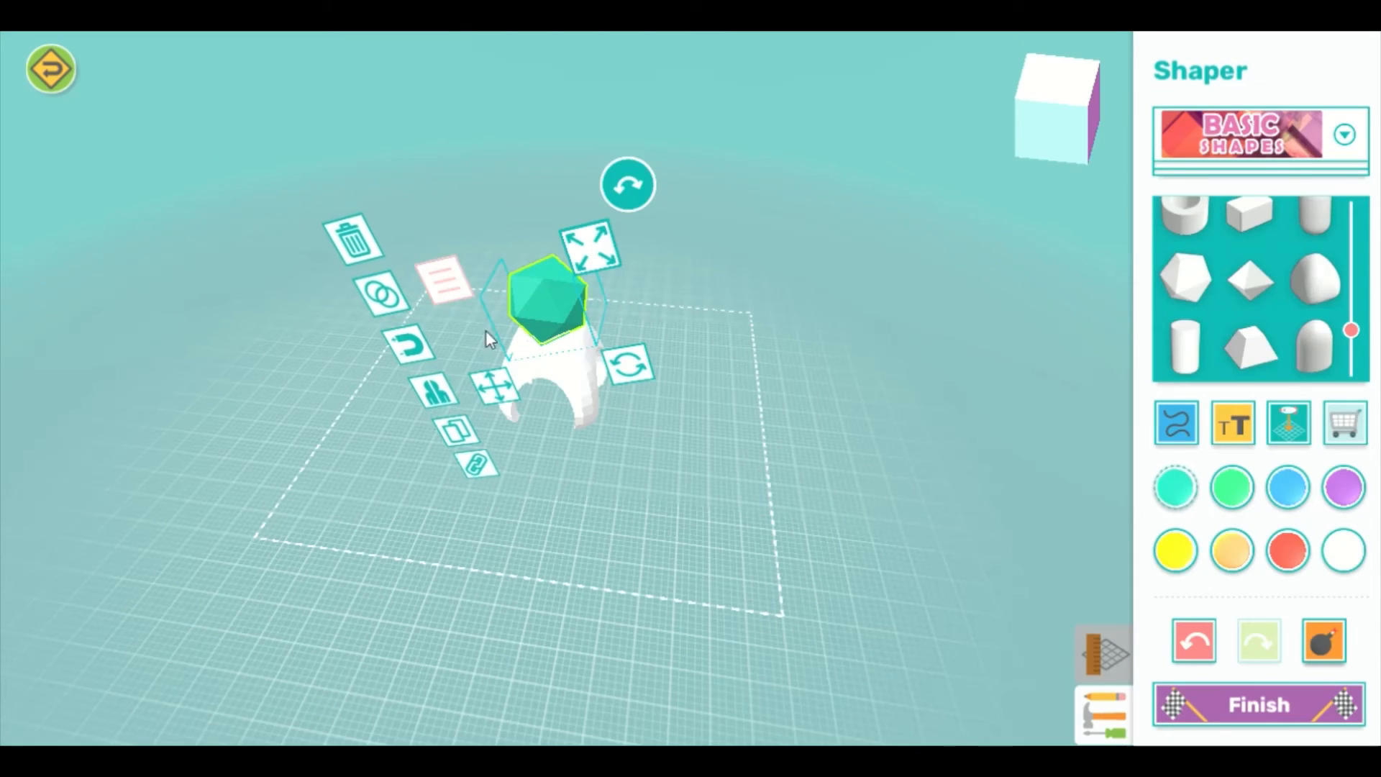
pyautogui.click(395, 295)
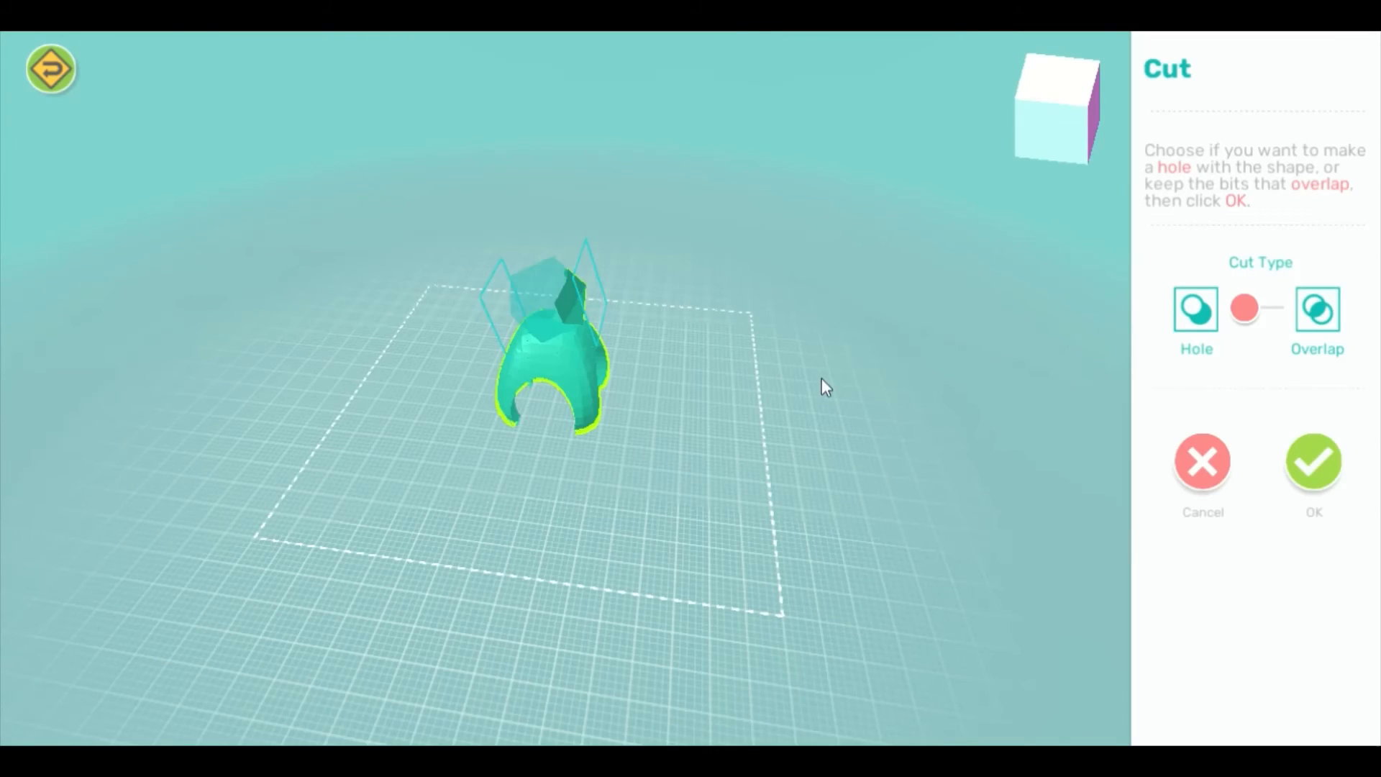
pyautogui.click(1322, 456)
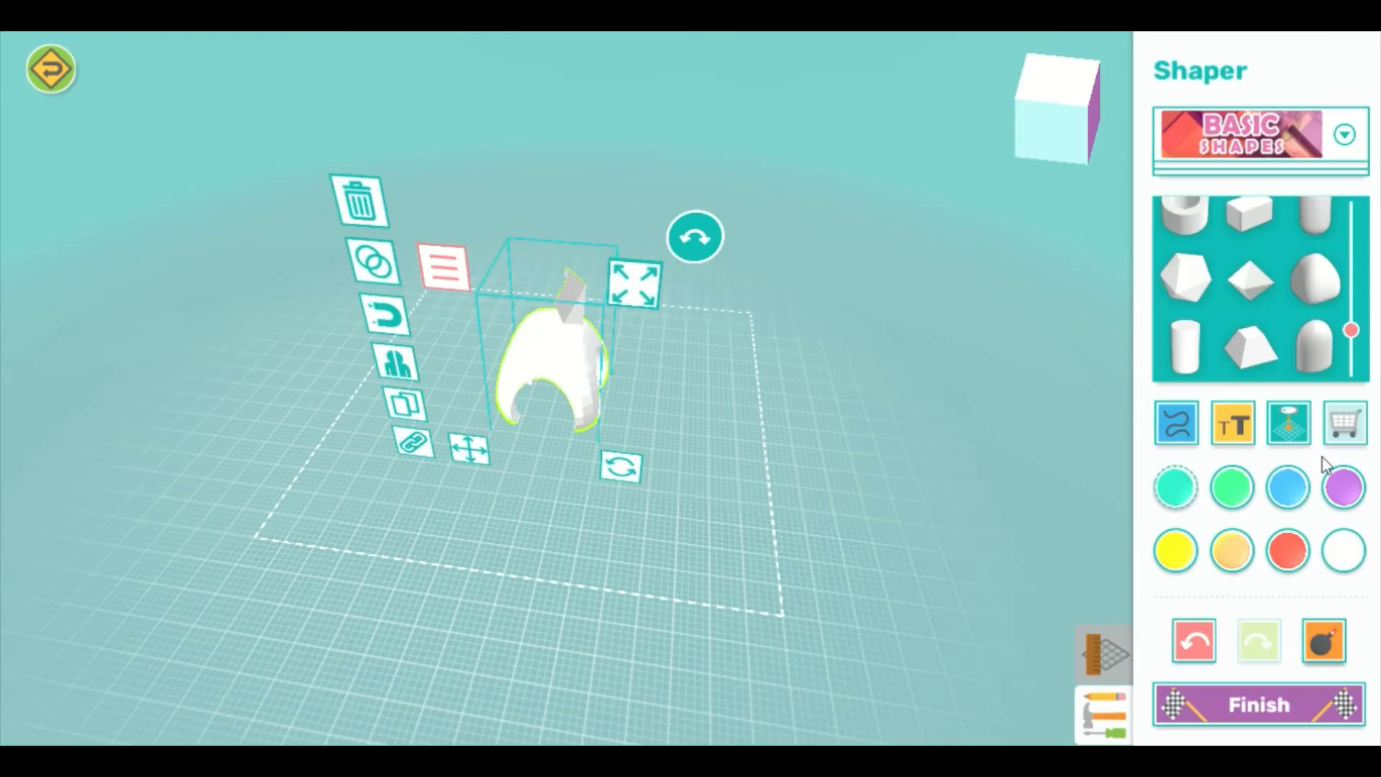
pyautogui.click(771, 447)
pyautogui.moveTo(771, 446); pyautogui.dragTo(943, 410)
pyautogui.hotkey('ctrl', 'z')
pyautogui.click(609, 317)
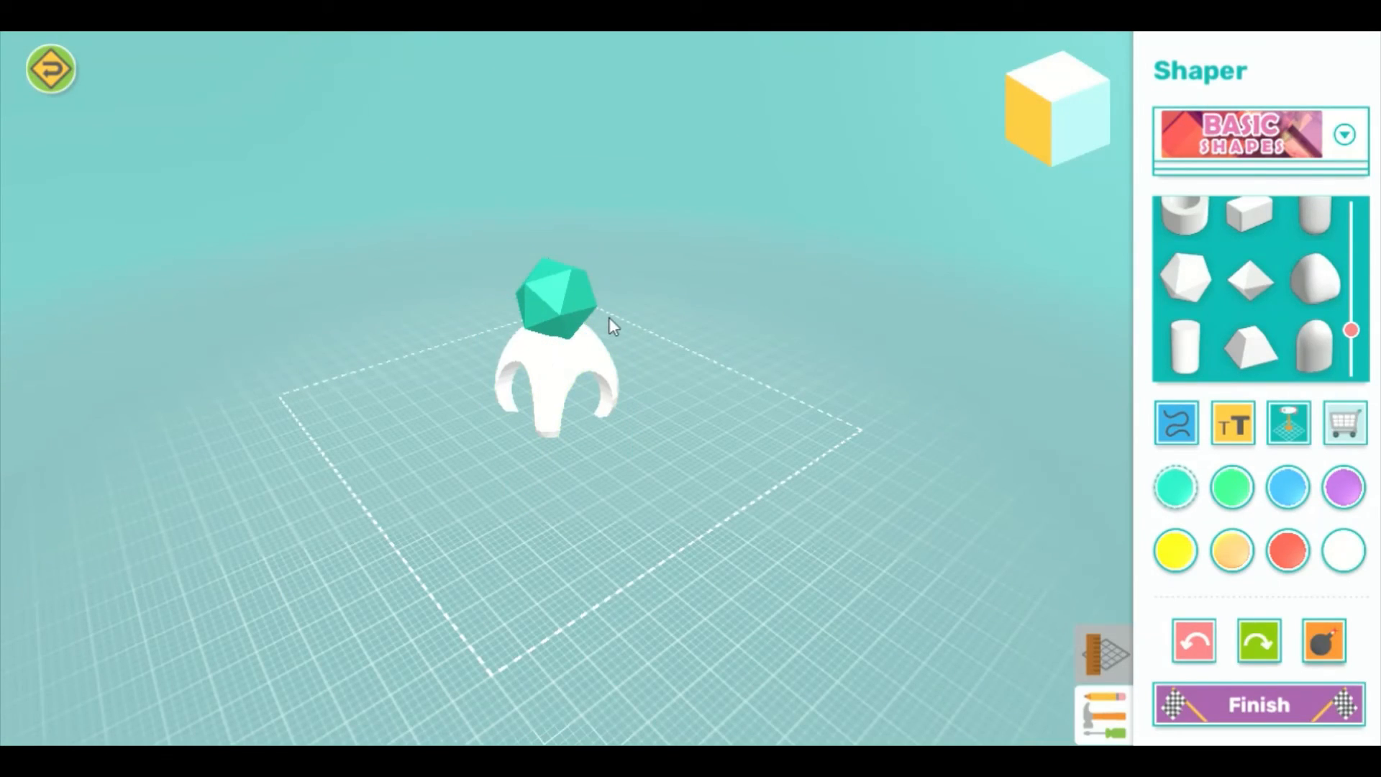
# - Cut the icosahedron out of the top of the white shape using the Hole cut type
pyautogui.click(551, 301)
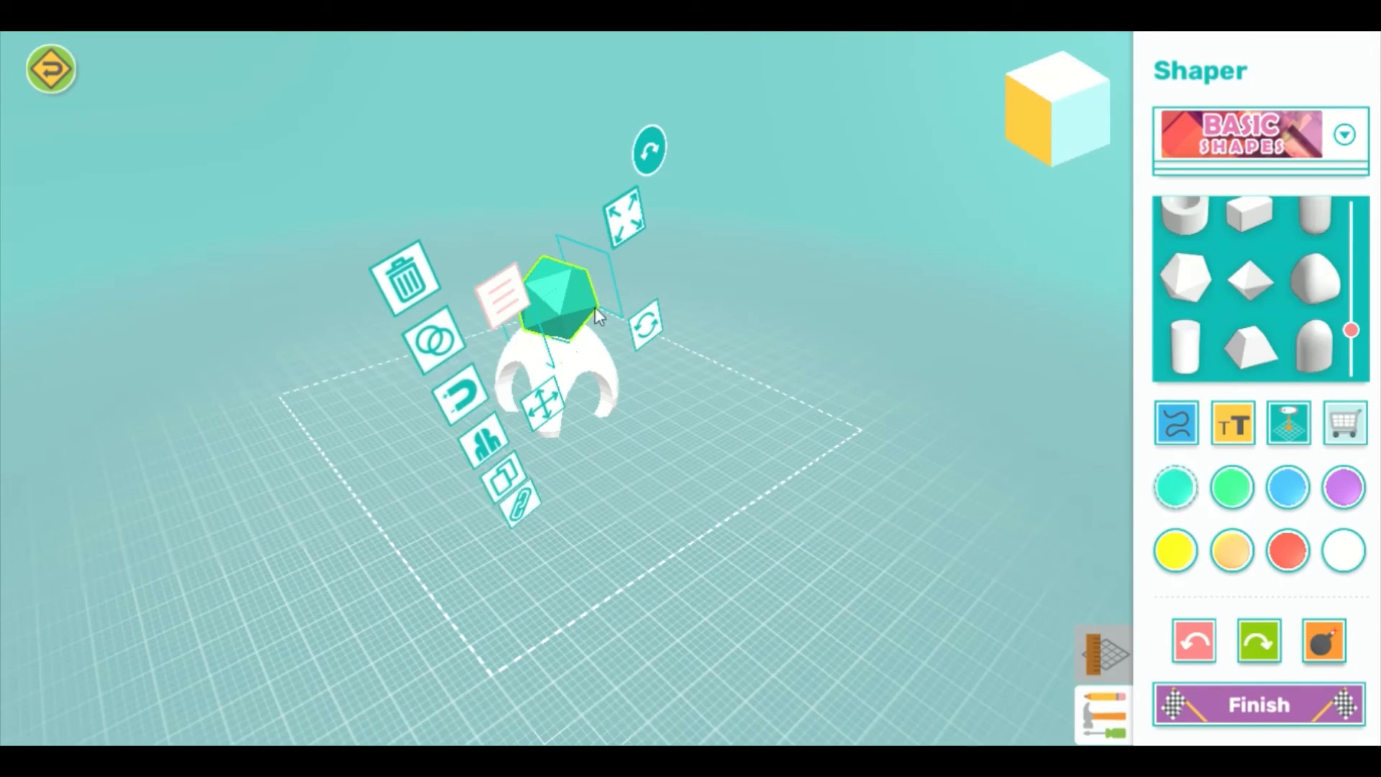
pyautogui.click(432, 340)
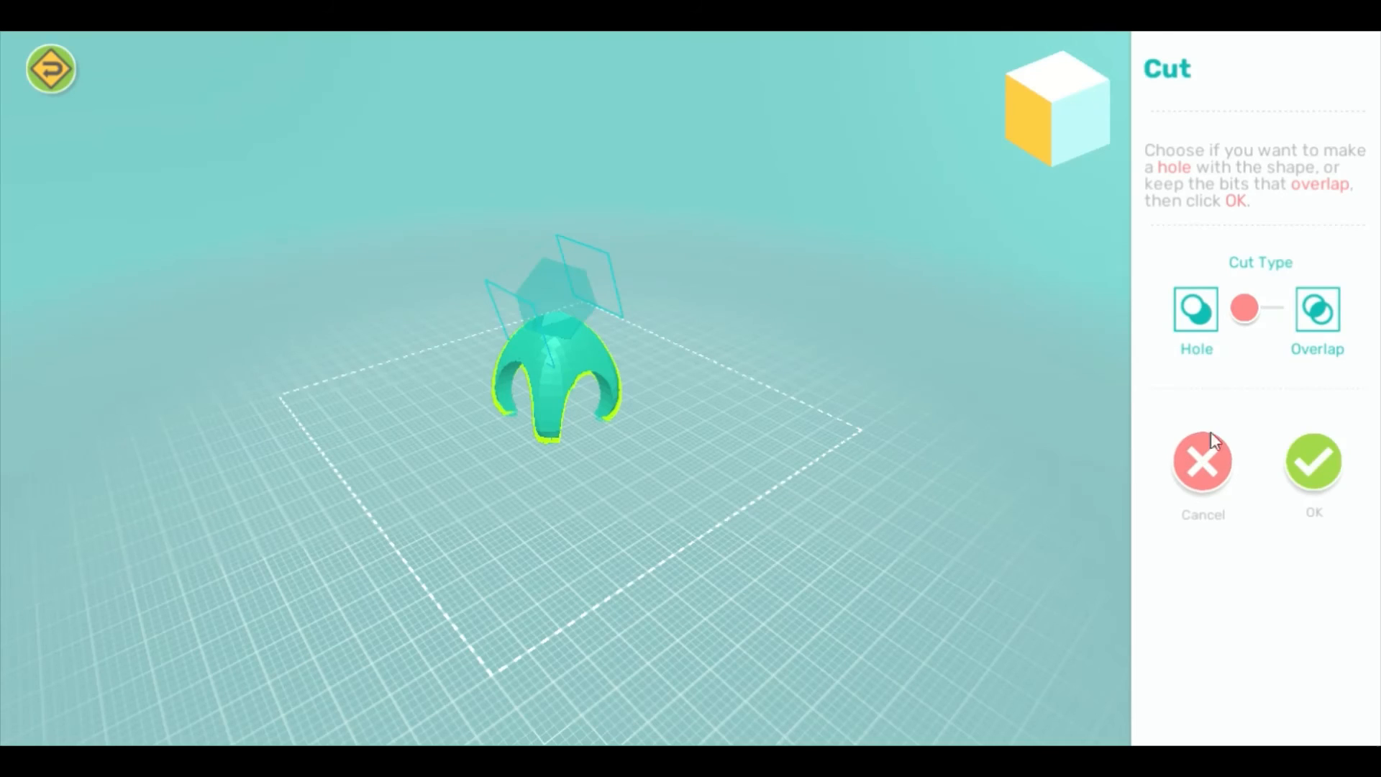
pyautogui.click(1332, 459)
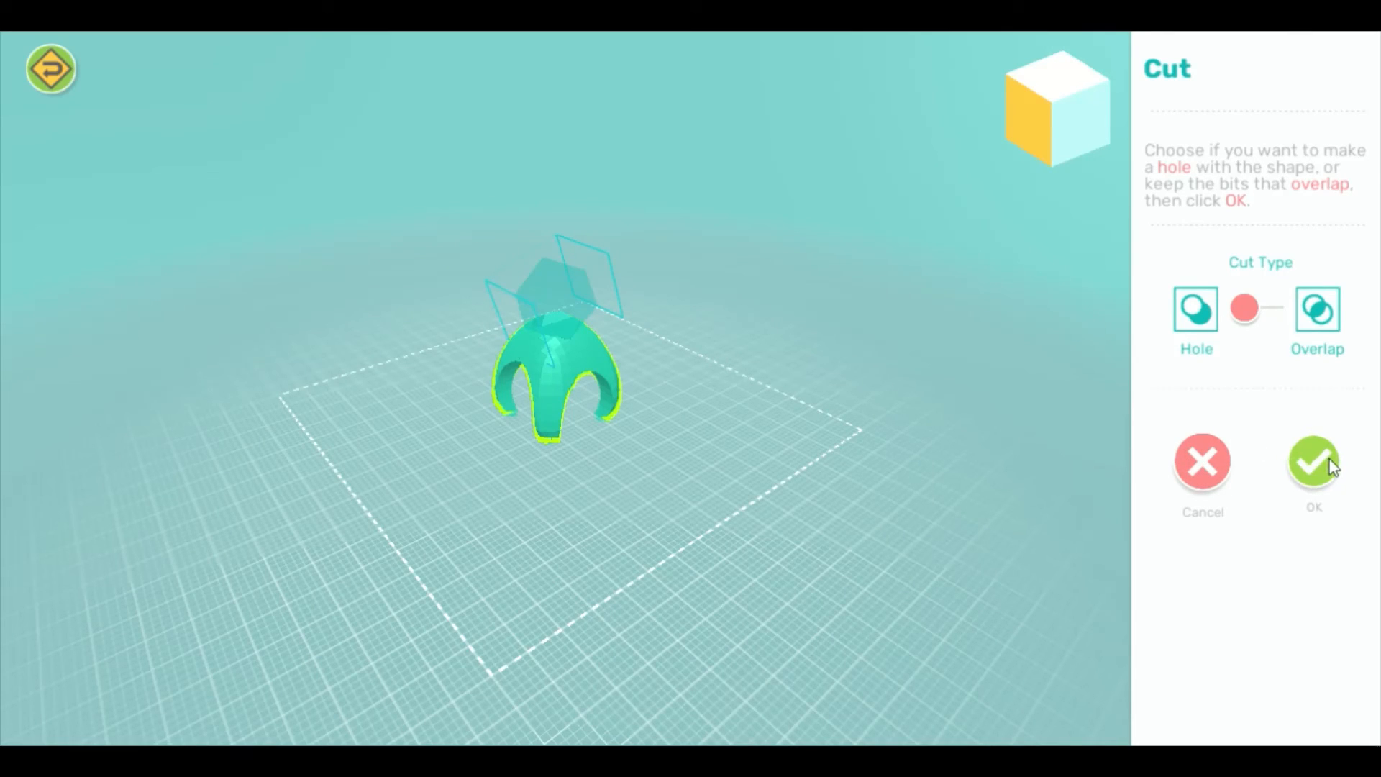
pyautogui.click(820, 397)
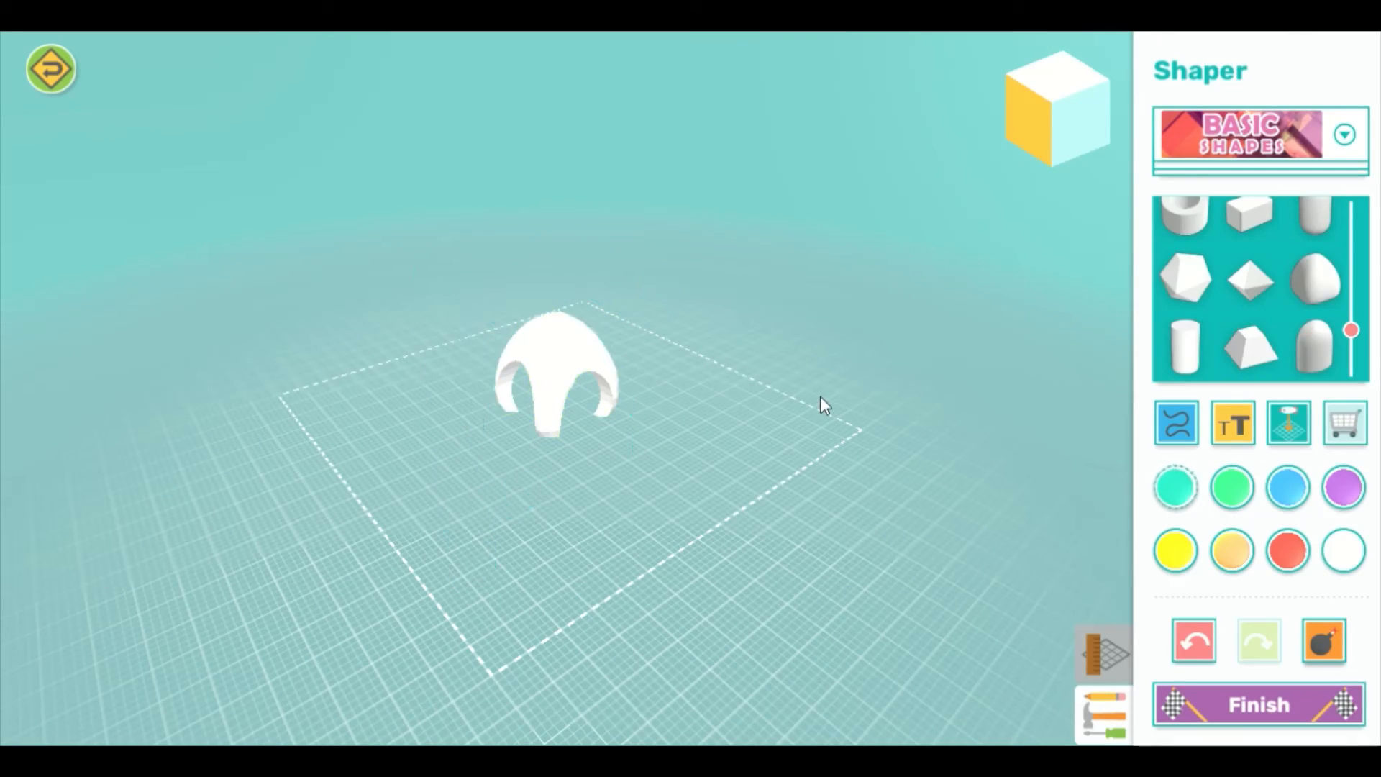
# - Examine the icosahedron cut in the top of the white body from above and from the front
pyautogui.moveTo(703, 390); pyautogui.dragTo(565, 505)
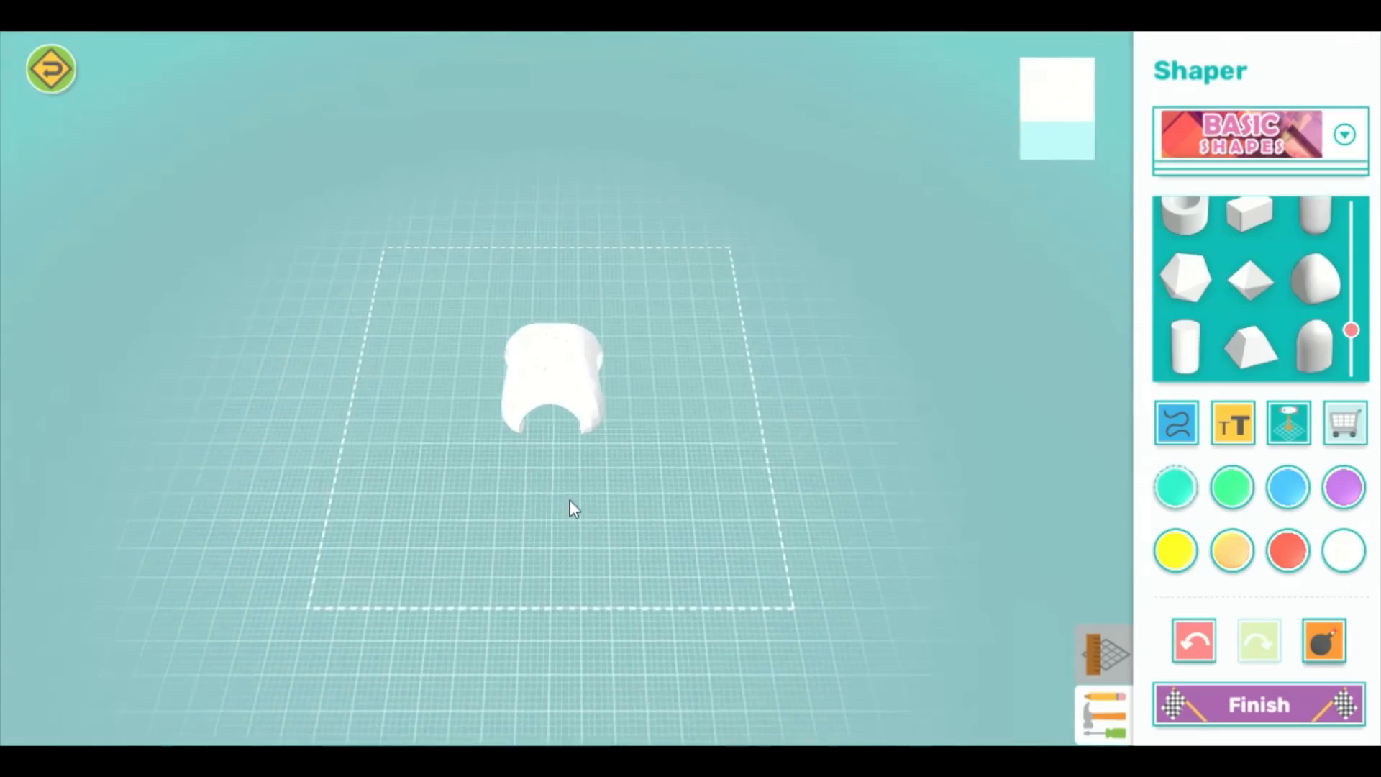
pyautogui.scroll(5, 571, 502)
pyautogui.scroll(4, 573, 507)
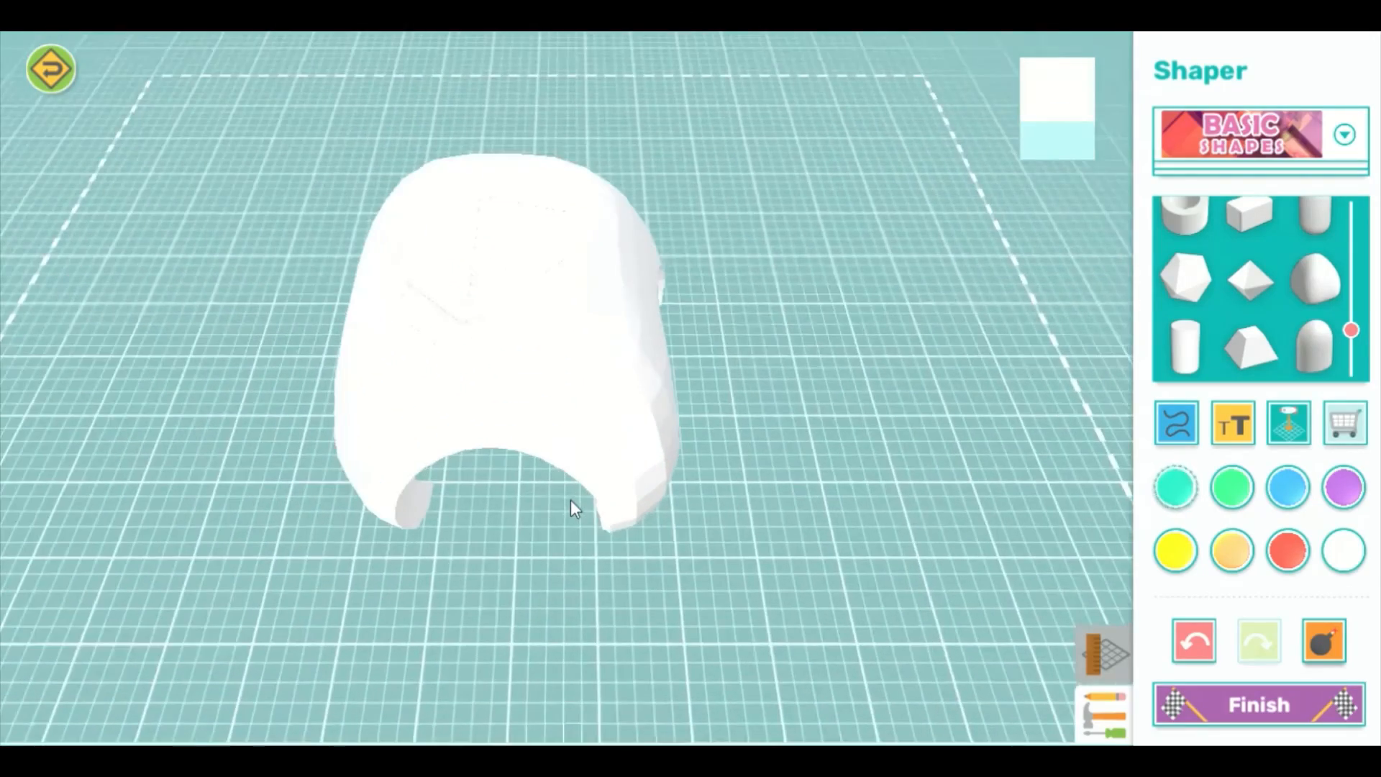
pyautogui.moveTo(715, 303); pyautogui.dragTo(951, 349)
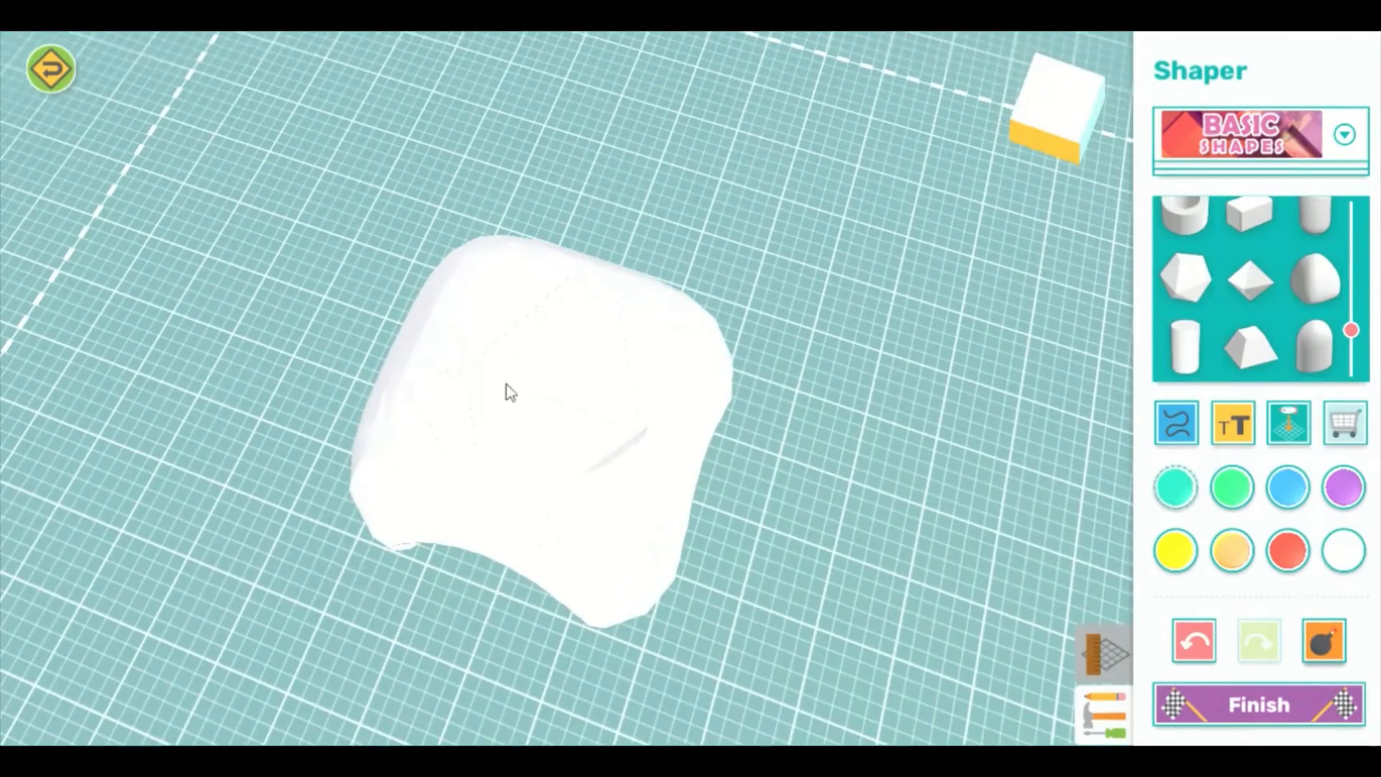
pyautogui.click(502, 390)
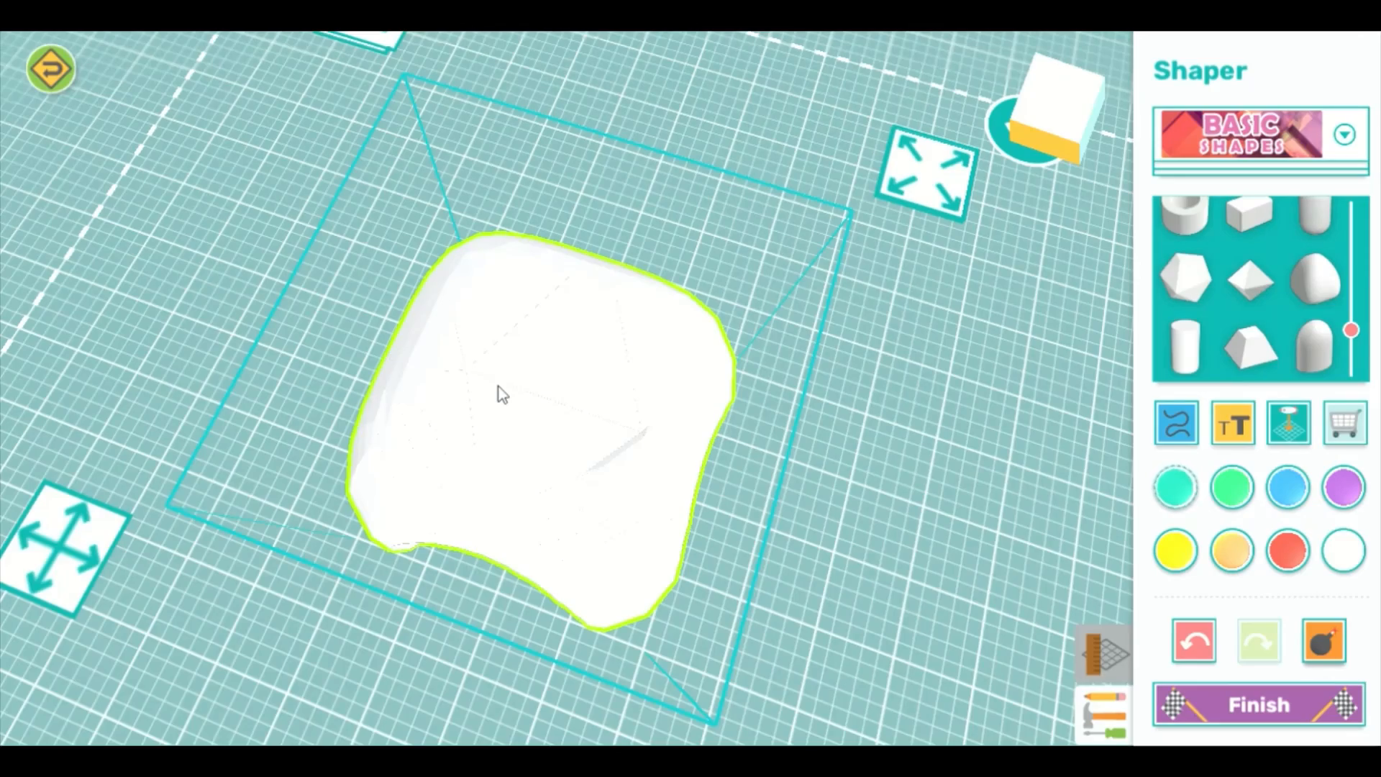
pyautogui.scroll(-3, 501, 394)
pyautogui.moveTo(499, 386); pyautogui.dragTo(810, 290)
pyautogui.click(642, 328)
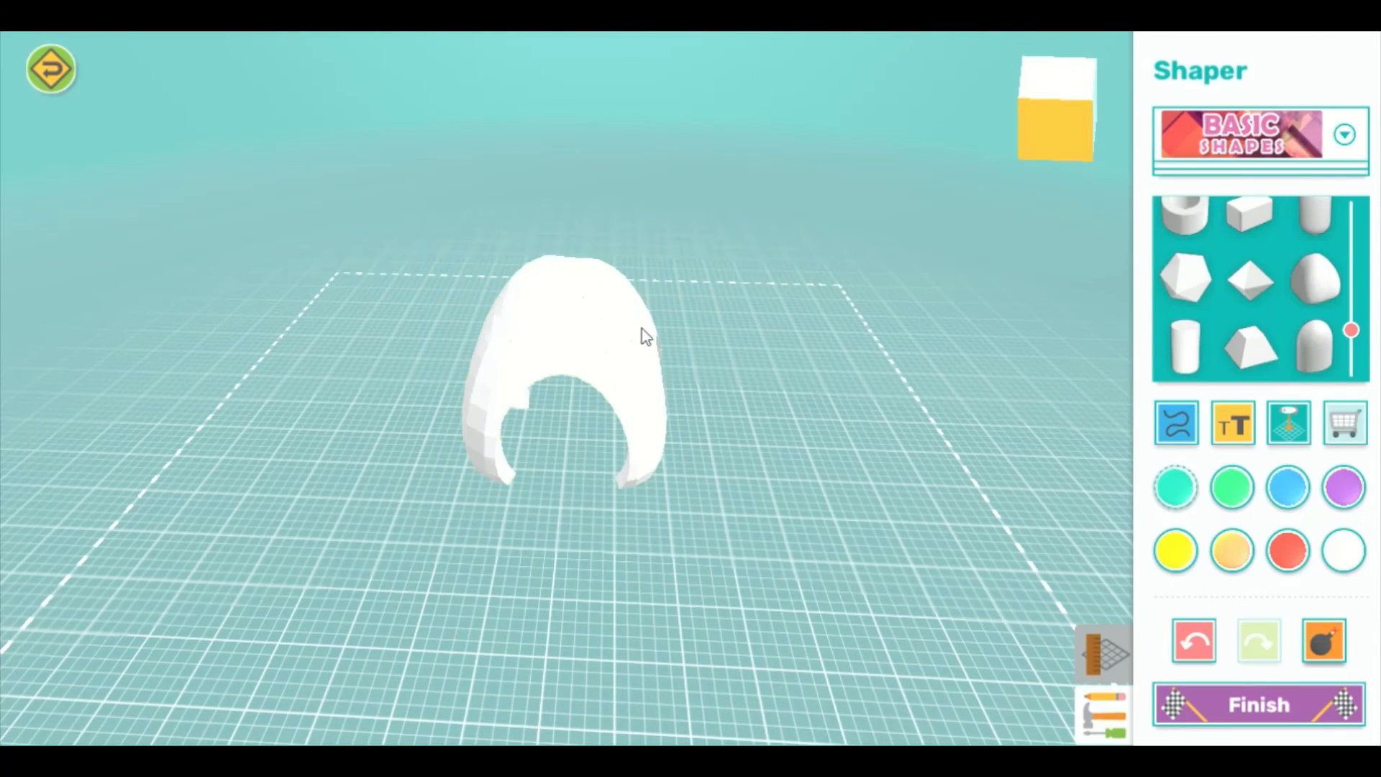
# - Stretch the white body slightly wider and reduce its height a little, without keeping its proportions
pyautogui.click(625, 323)
pyautogui.click(740, 287)
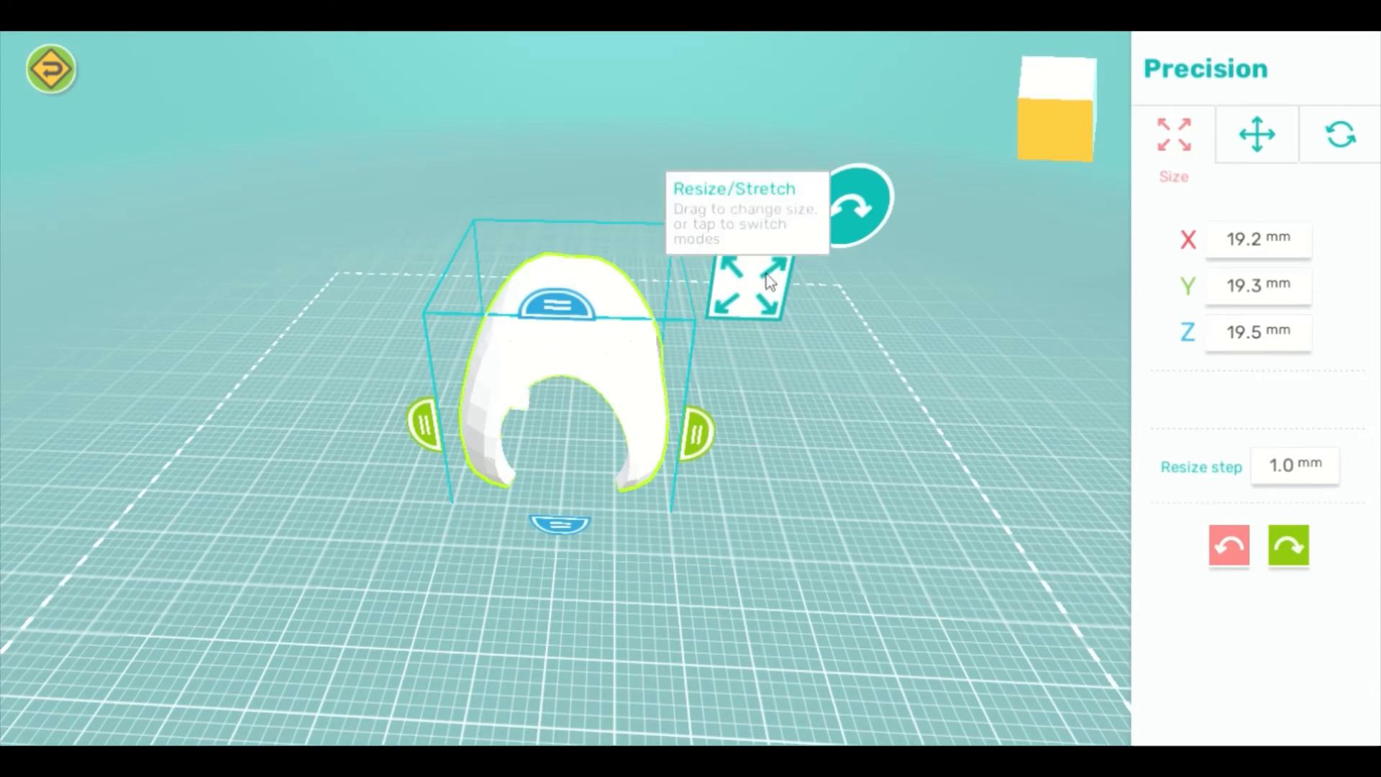
pyautogui.click(766, 286)
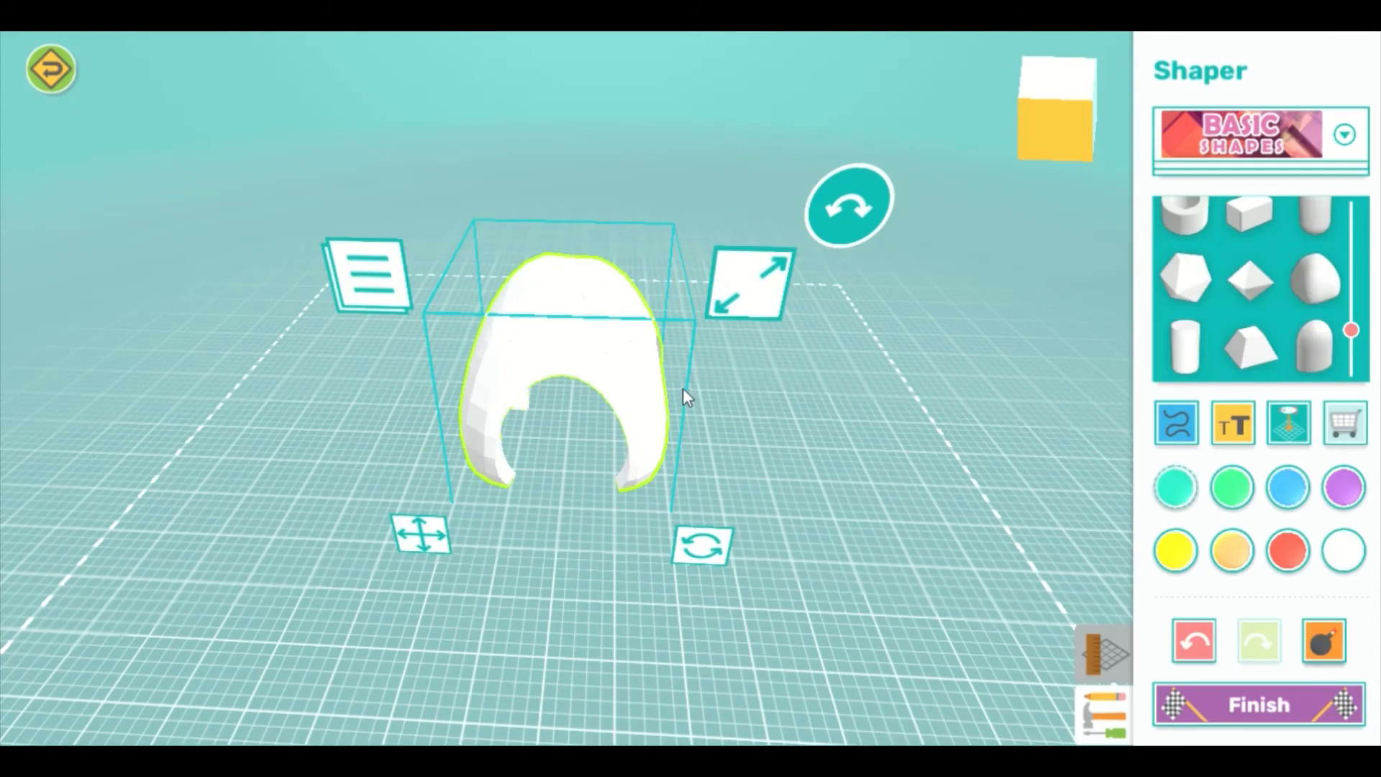
pyautogui.click(632, 345)
pyautogui.click(626, 324)
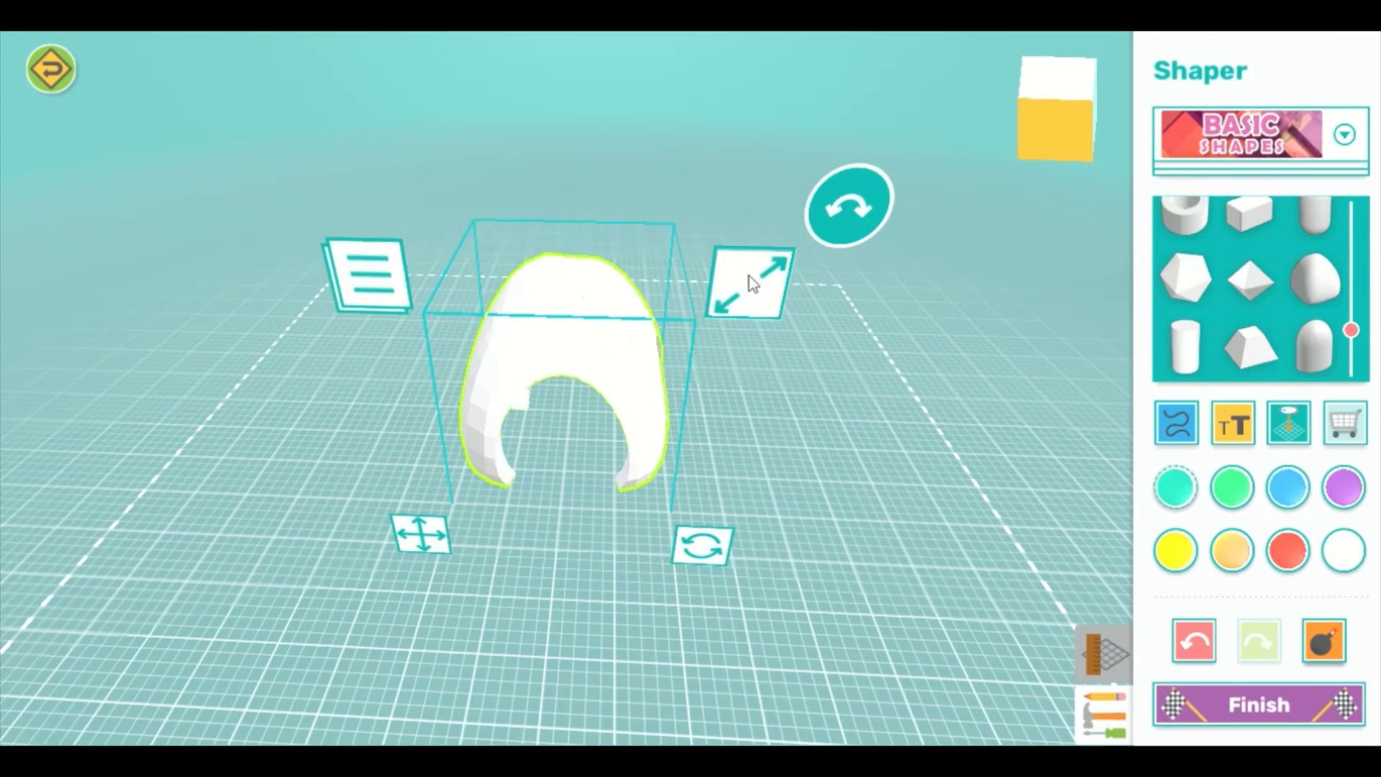
pyautogui.click(748, 284)
pyautogui.moveTo(701, 452); pyautogui.dragTo(726, 436)
pyautogui.moveTo(589, 329); pyautogui.dragTo(576, 359)
pyautogui.click(869, 413)
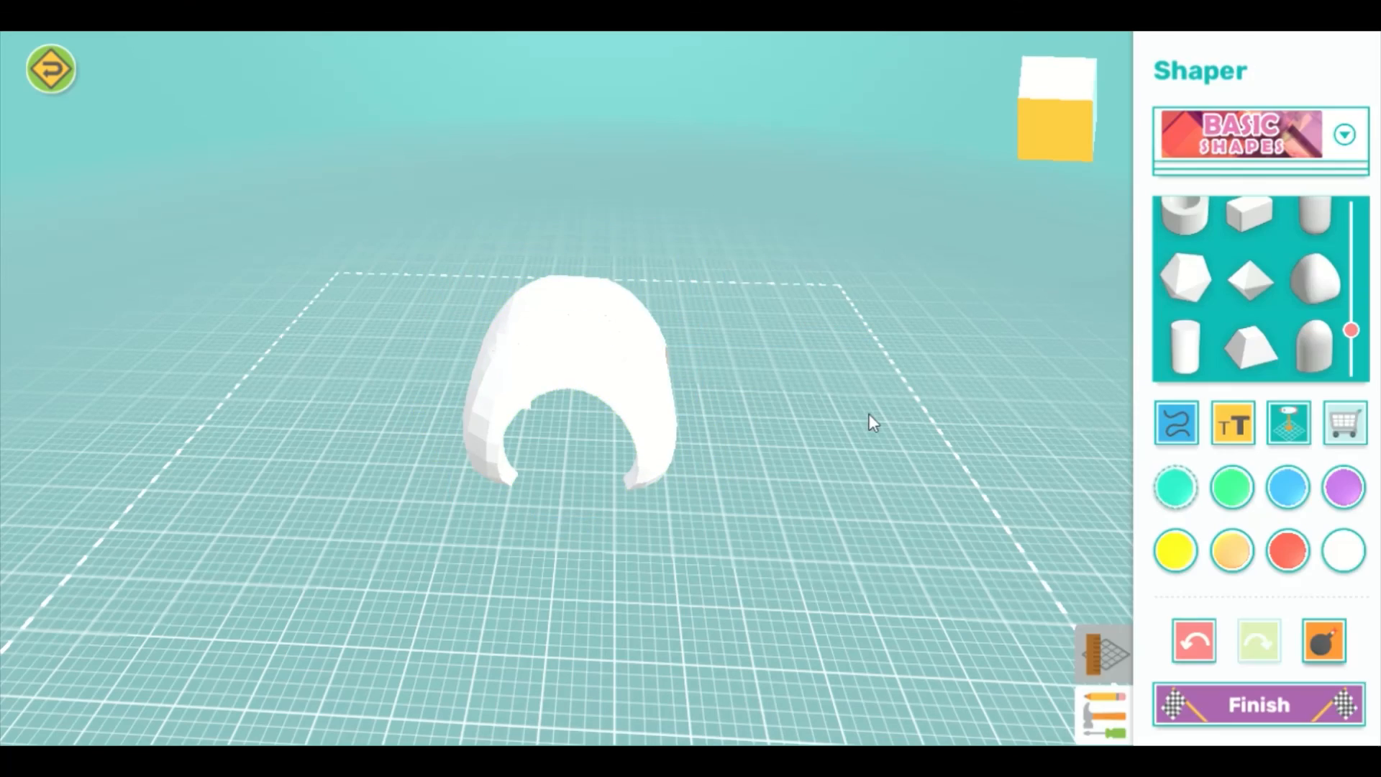
# - Recolor the body light orange and view the faceted cut in its top from above
pyautogui.moveTo(869, 413); pyautogui.dragTo(766, 335)
pyautogui.click(592, 345)
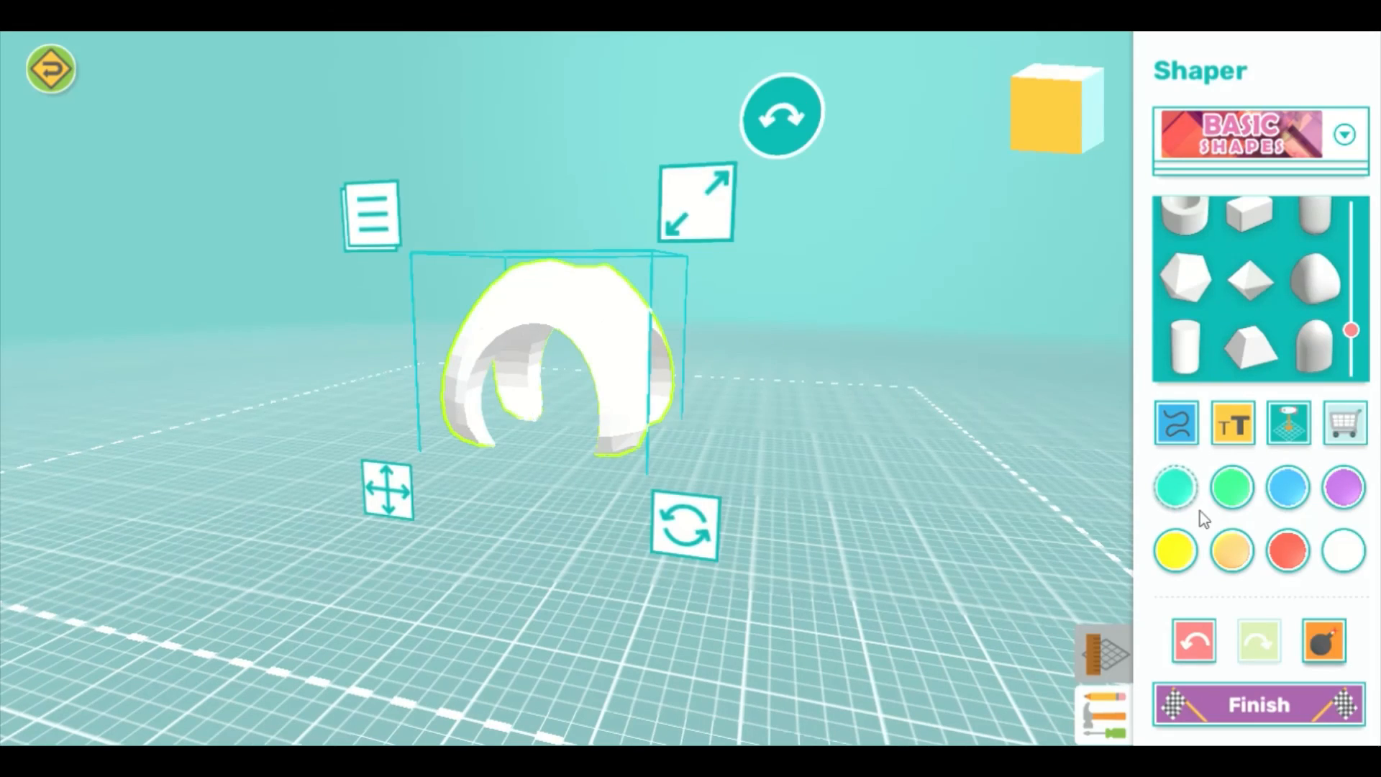
pyautogui.click(1225, 548)
pyautogui.click(931, 439)
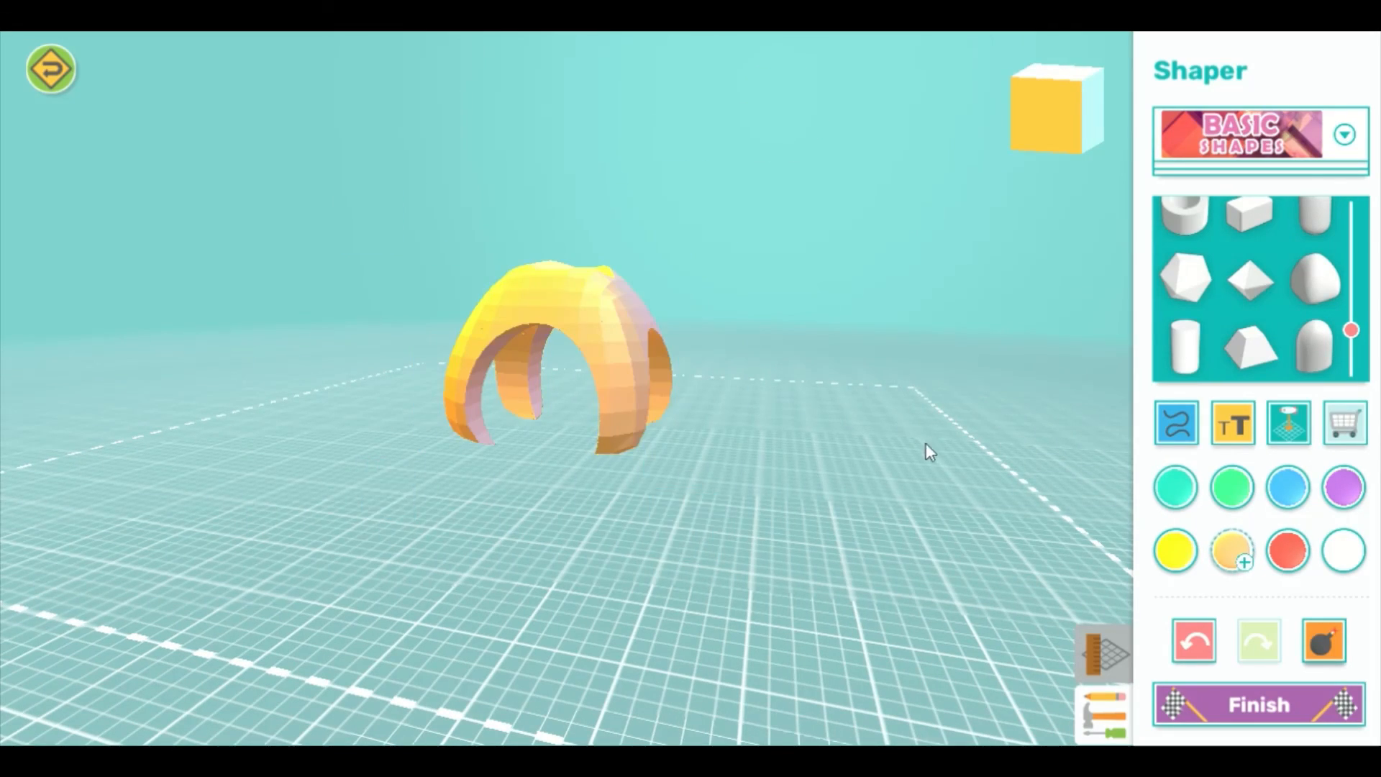
pyautogui.moveTo(926, 442); pyautogui.dragTo(712, 629)
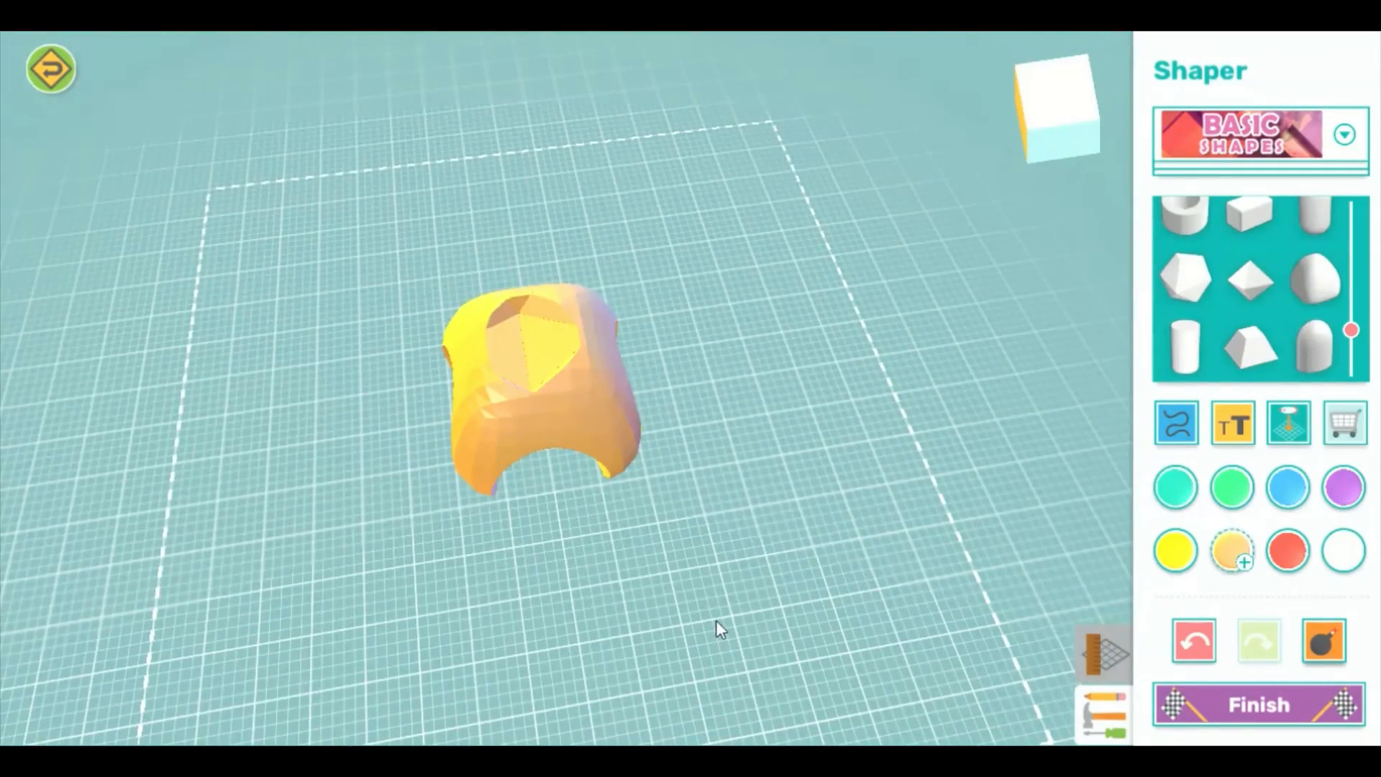
# - Recolor the whole arched body white and deselect it
pyautogui.click(1344, 553)
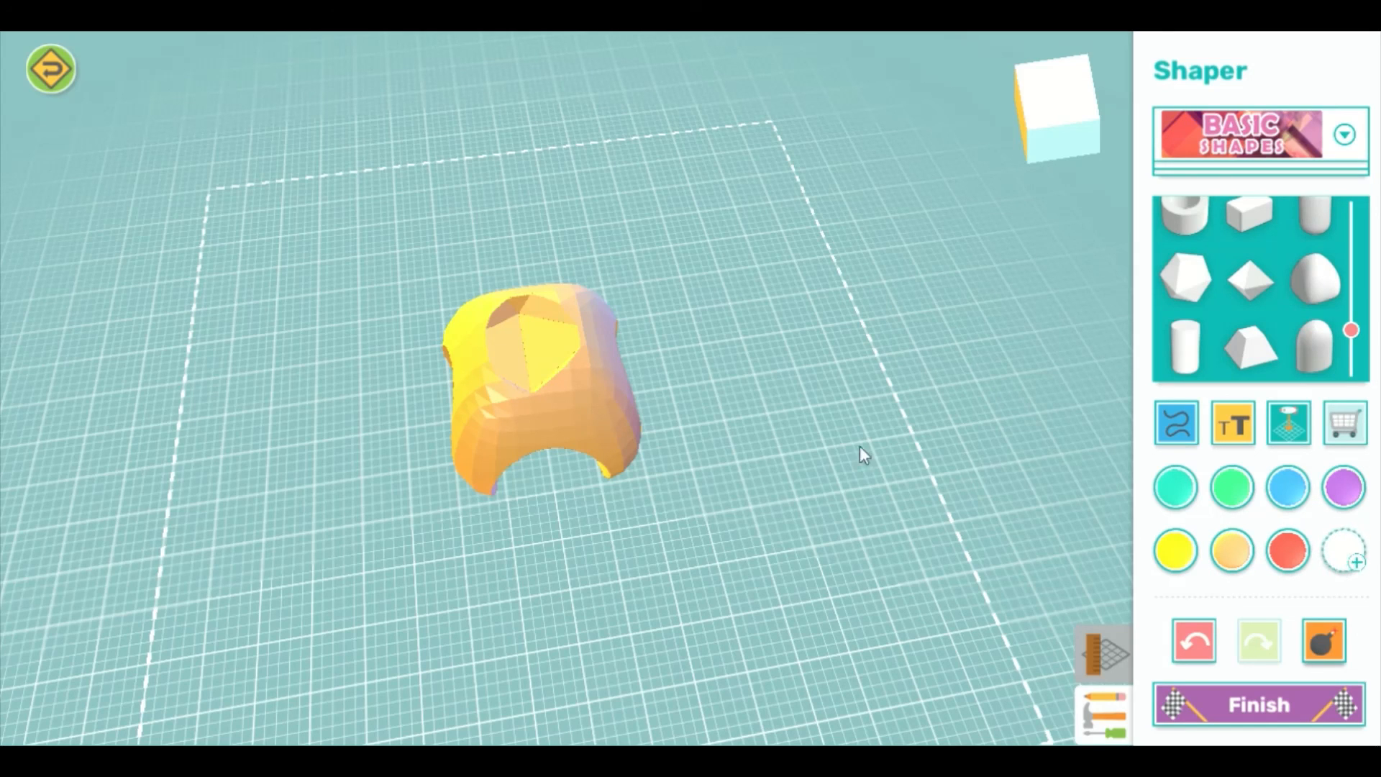
pyautogui.click(621, 417)
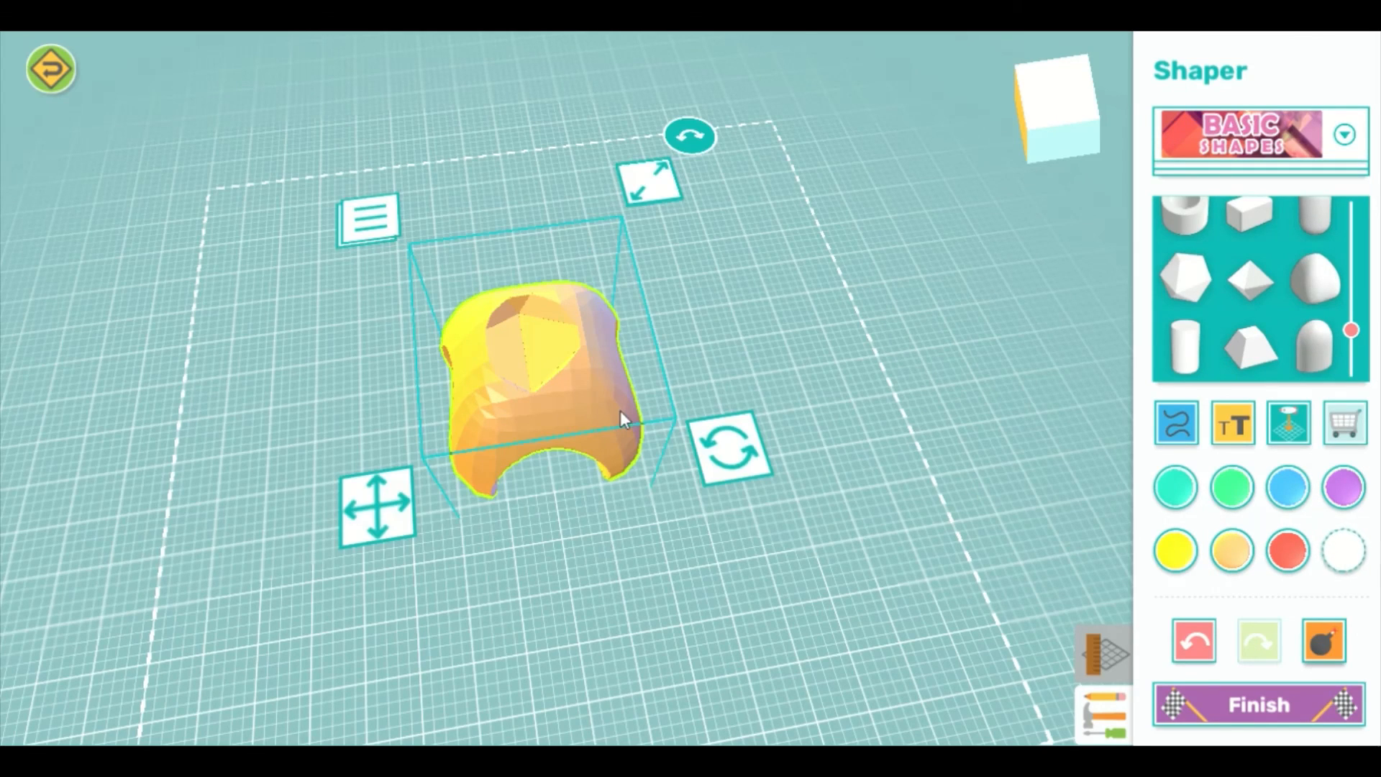
pyautogui.click(1343, 553)
pyautogui.click(1055, 556)
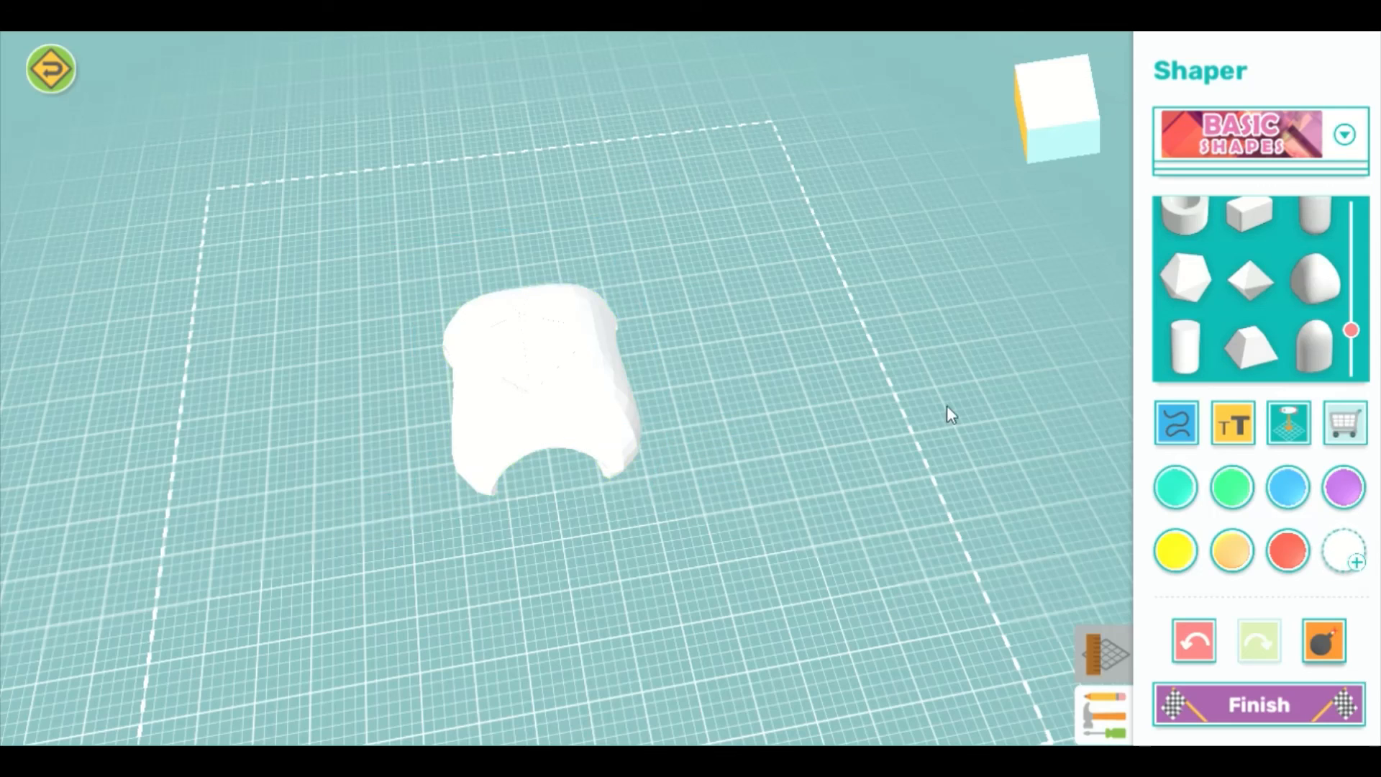